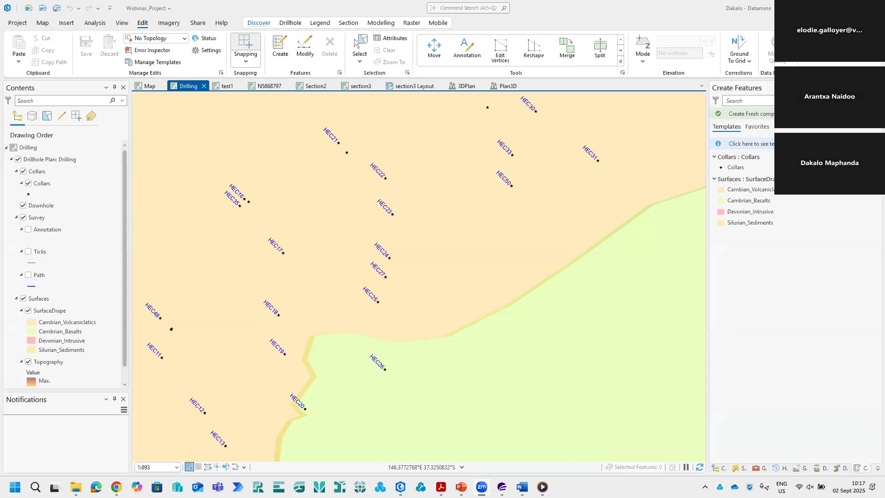
Open the symbology settings of the SurfaceDrape layer and start the Apply Symbology From Layer tool for it
click(49, 310)
scroll(51, 316, down, 1)
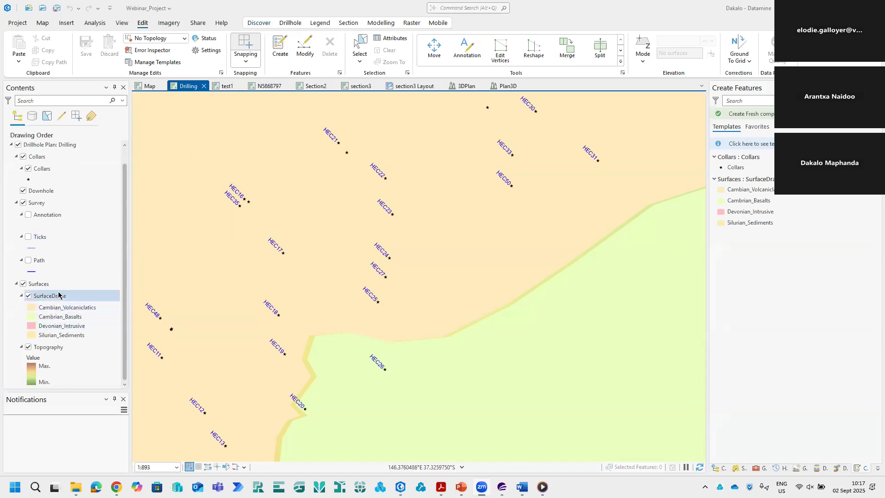
scroll(60, 290, up, 1)
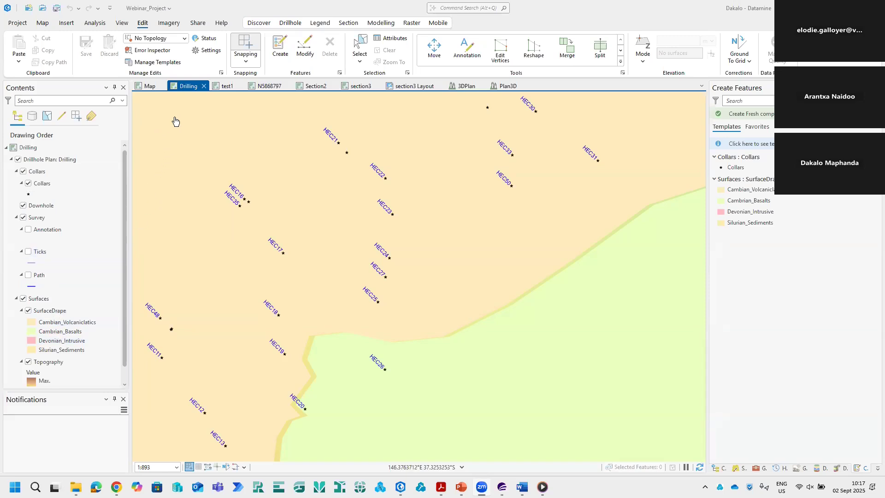
scroll(311, 230, down, 1)
scroll(311, 231, down, 4)
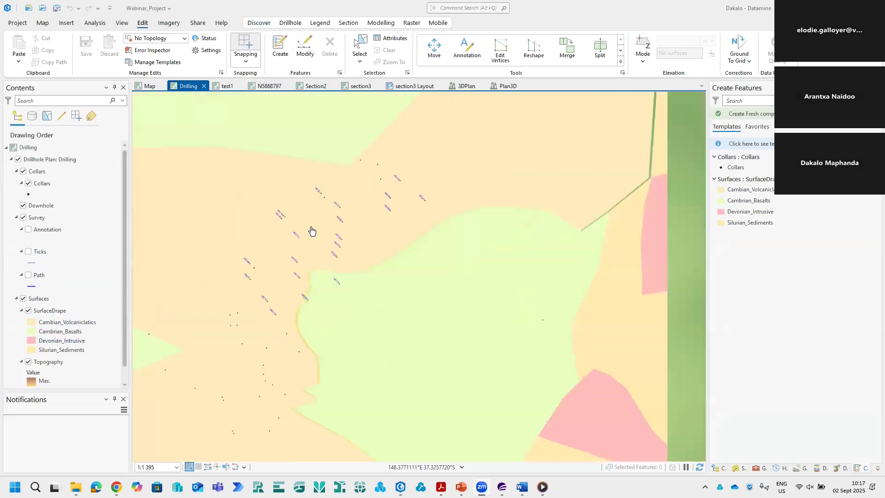
scroll(288, 228, up, 4)
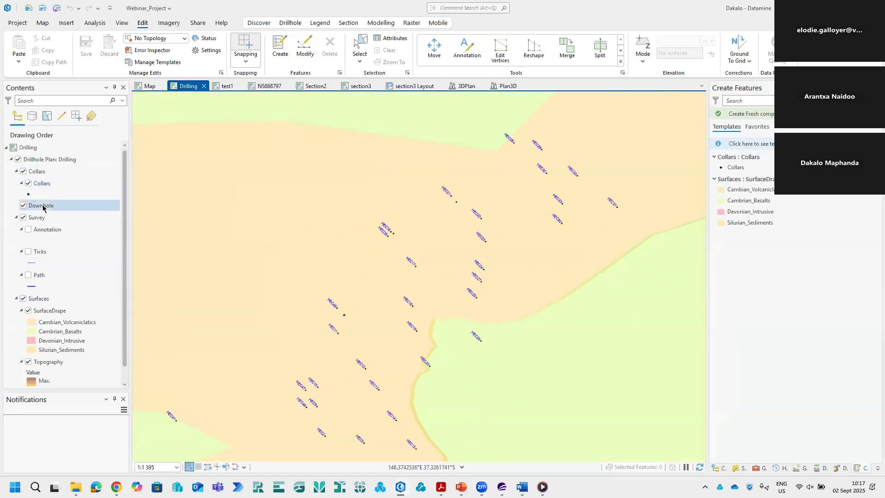
right_click(55, 313)
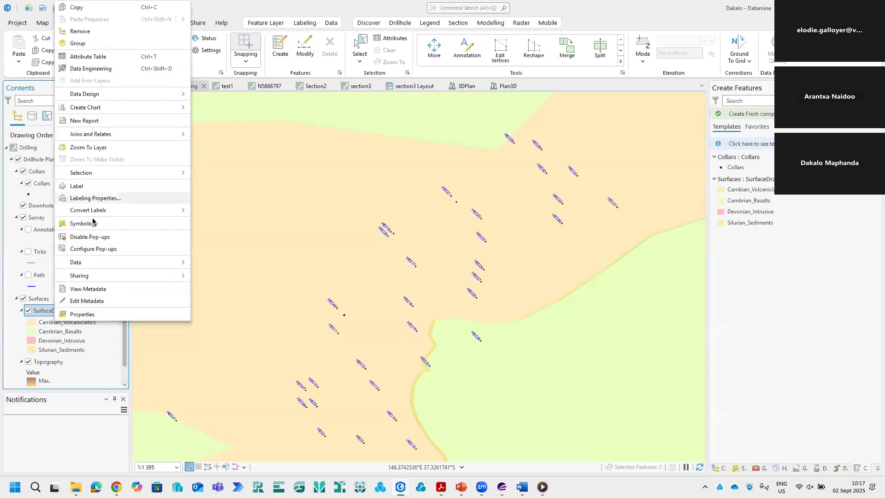
click(92, 224)
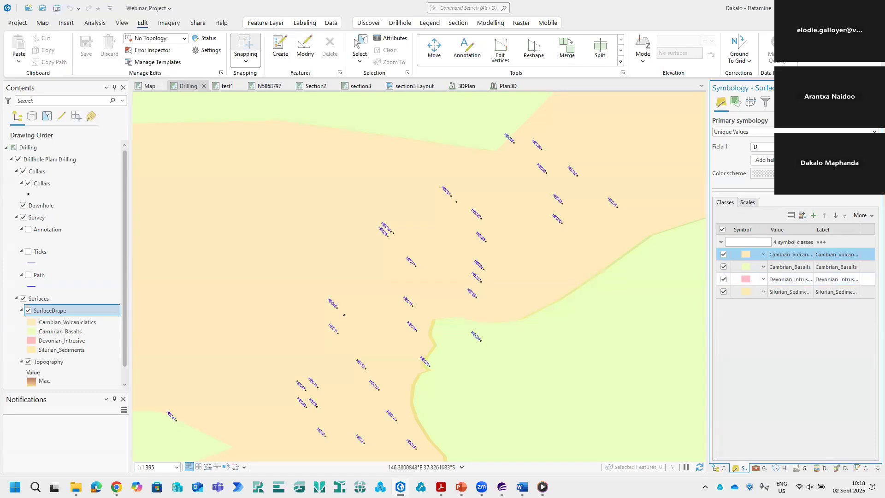
click(873, 102)
click(811, 114)
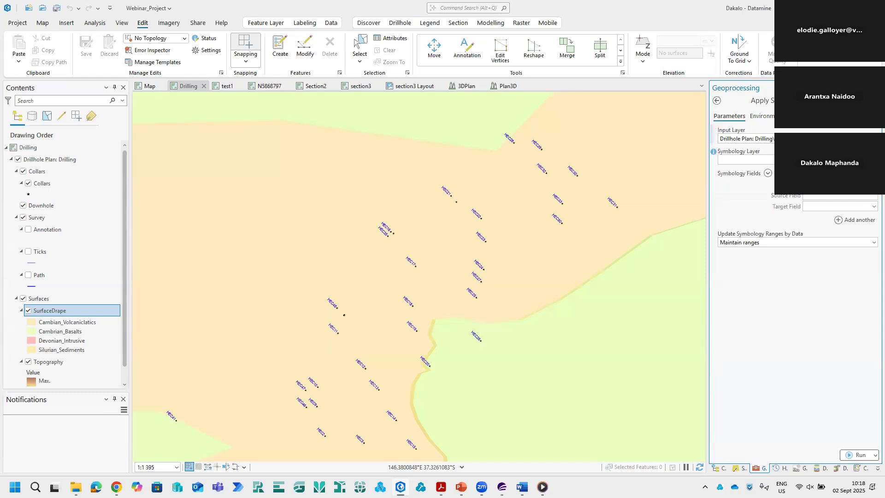
Apply the symbology of Geology_Surface.lyrx from the Training_Data > Hill_800_AMG66Zone55 > Symbology folder to the SurfaceDrape layer
click(873, 159)
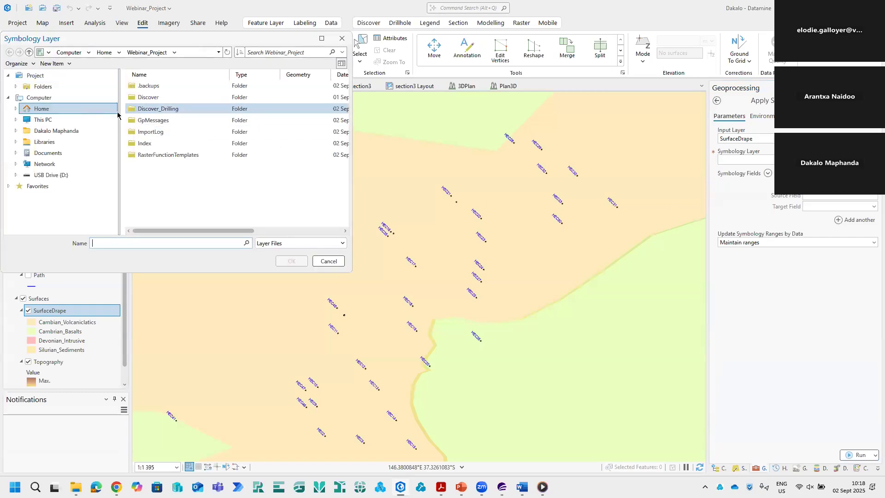
click(149, 108)
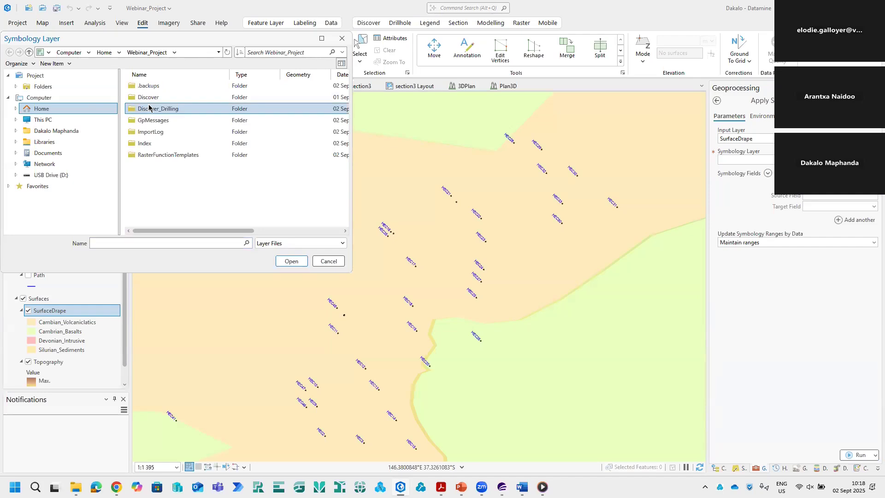
double_click(149, 108)
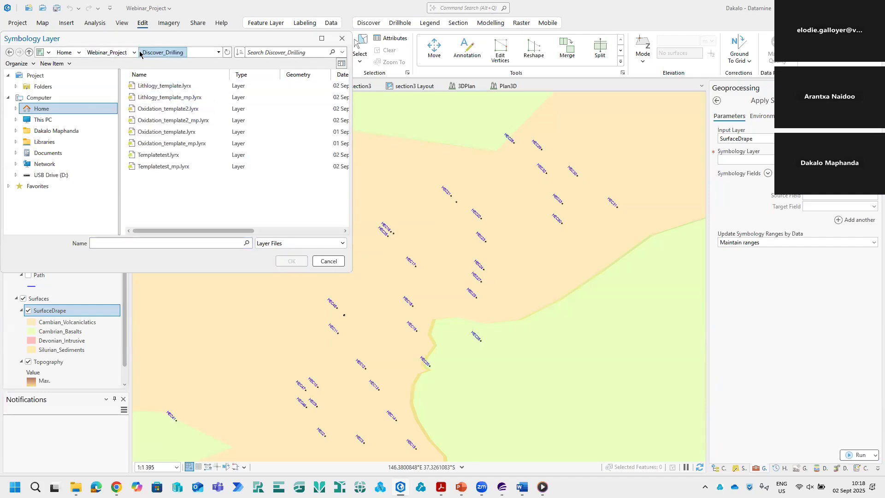
click(98, 52)
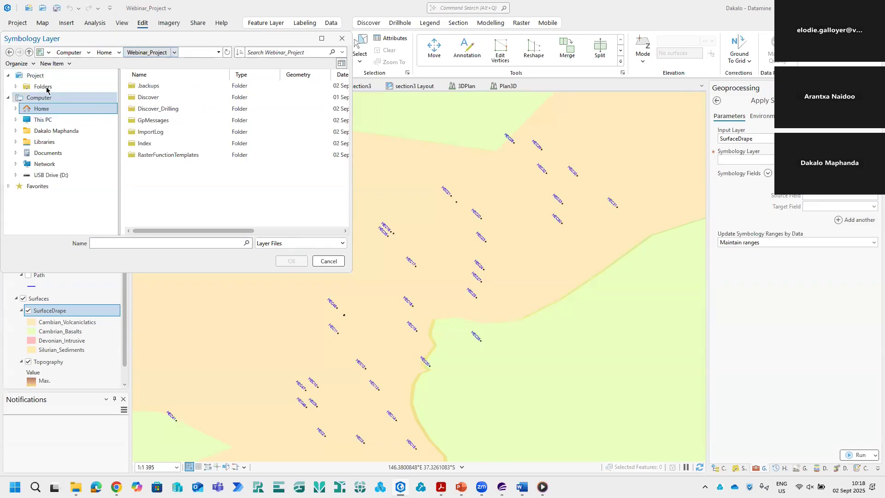
click(44, 87)
click(150, 99)
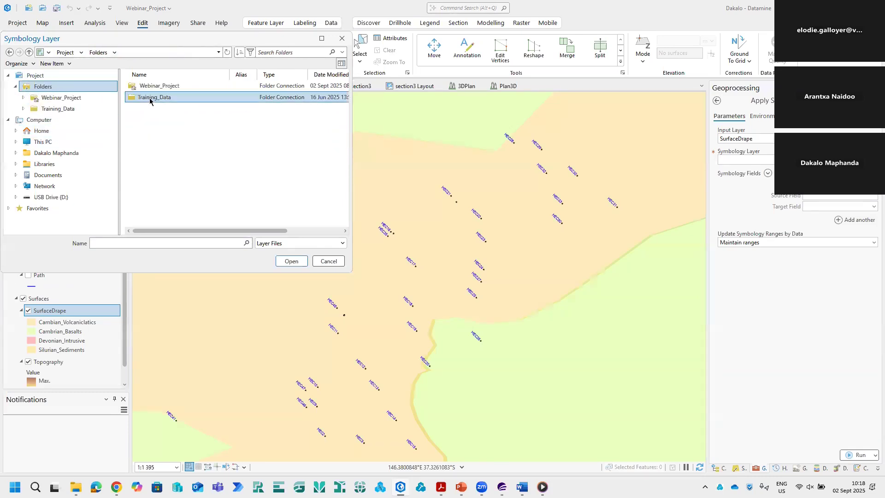
double_click(150, 97)
double_click(150, 87)
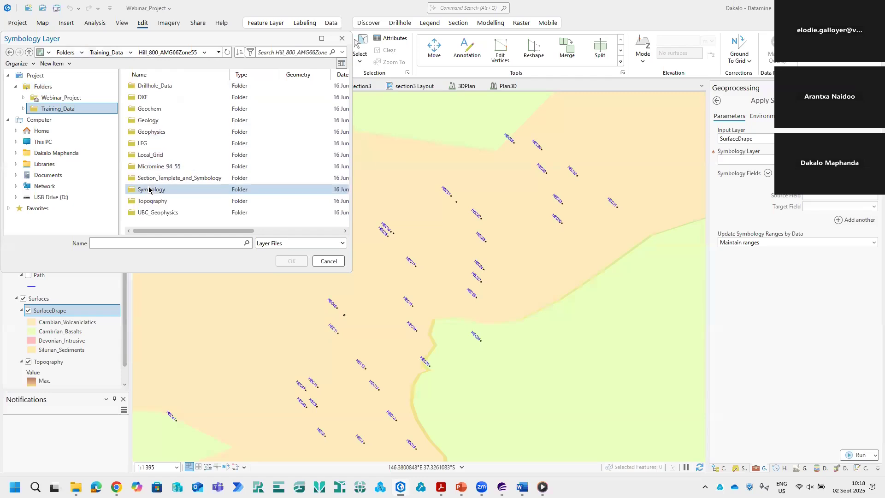
double_click(149, 188)
click(164, 86)
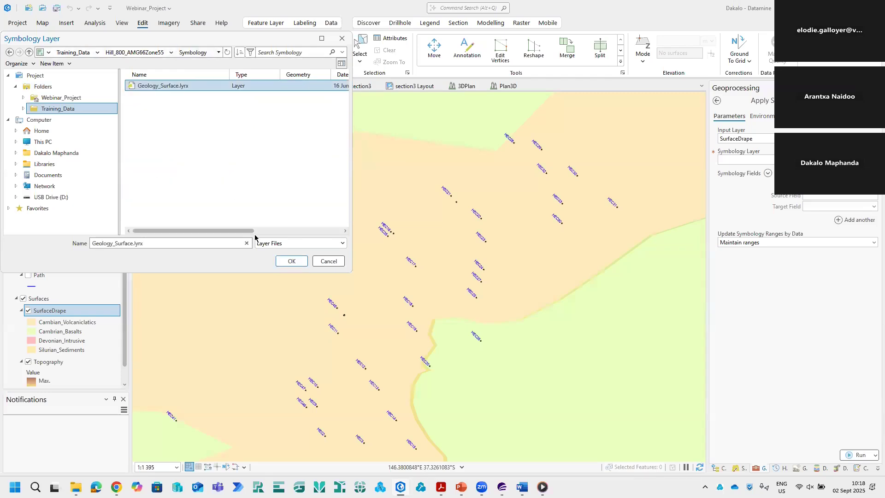
click(288, 262)
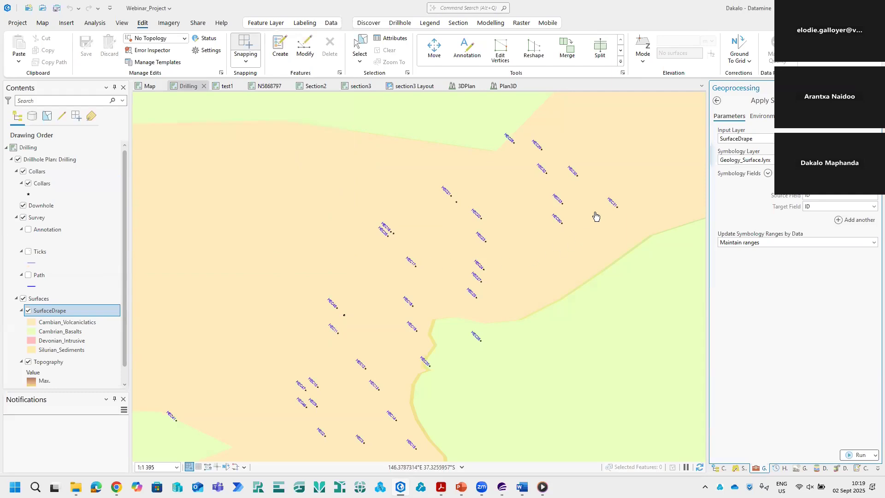
click(854, 455)
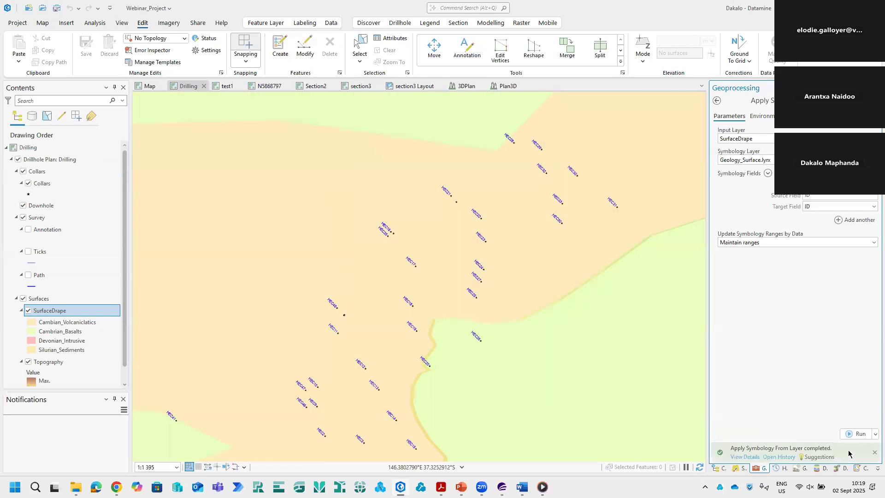
mouse_move(849, 454)
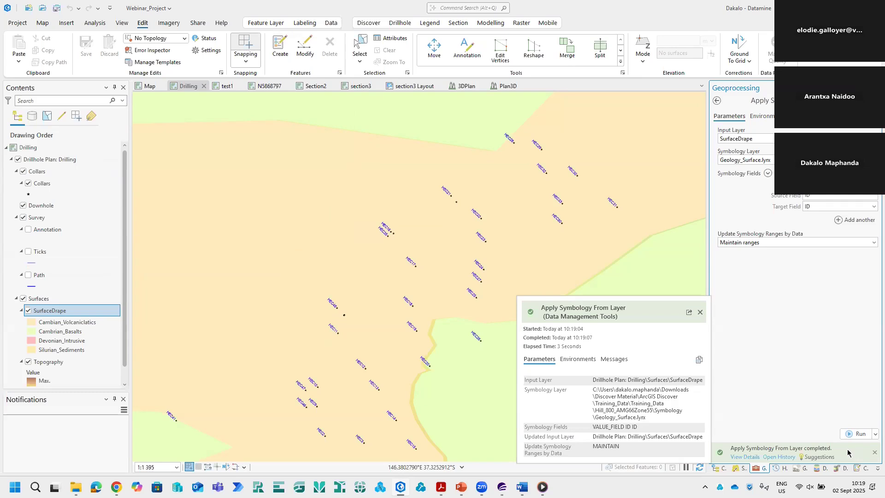
Show the project's folder connections in the Catalog
click(721, 469)
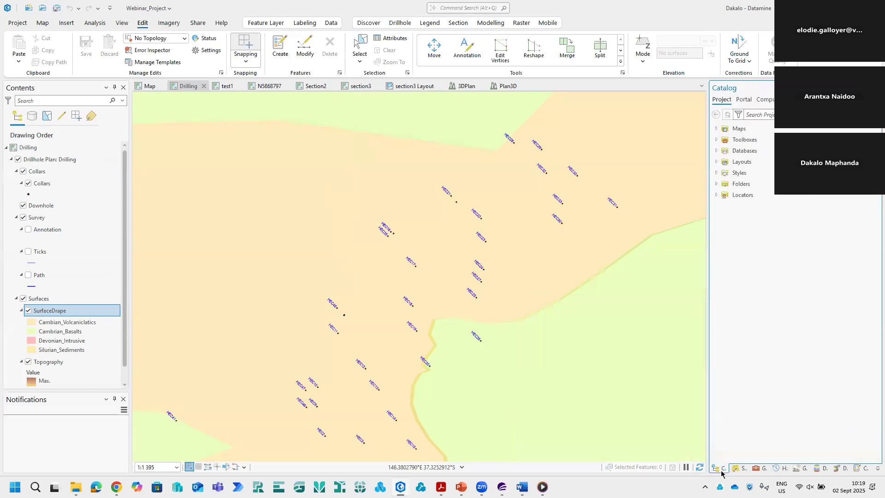
click(717, 184)
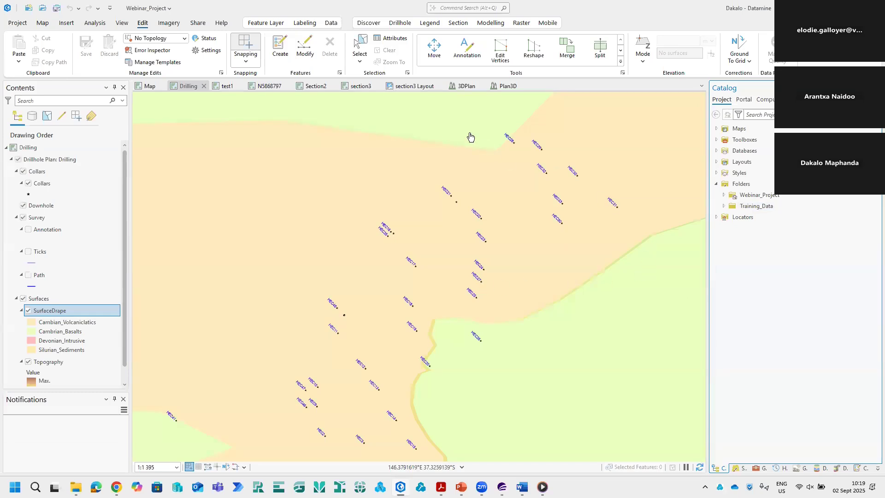
Create a legend named Surface_legend-Map_Layer from the symbology used by the SurfaceDrape layer, using the symbology labels as legend values
click(426, 23)
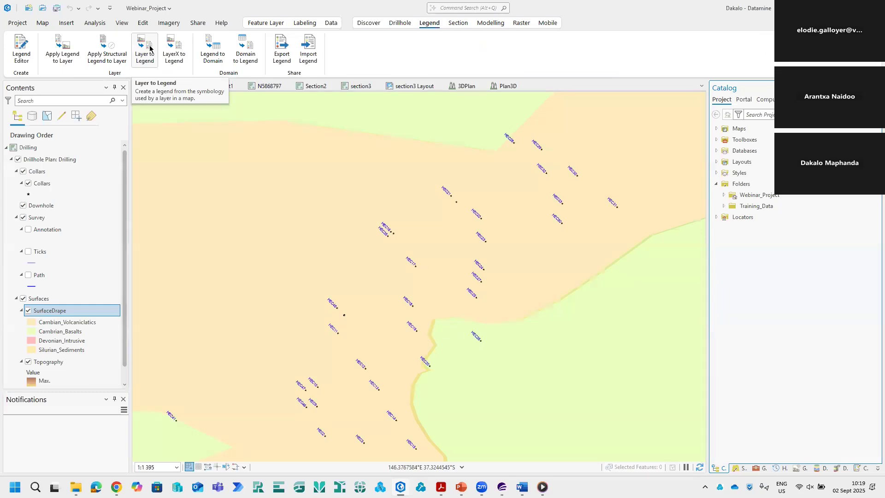
click(150, 47)
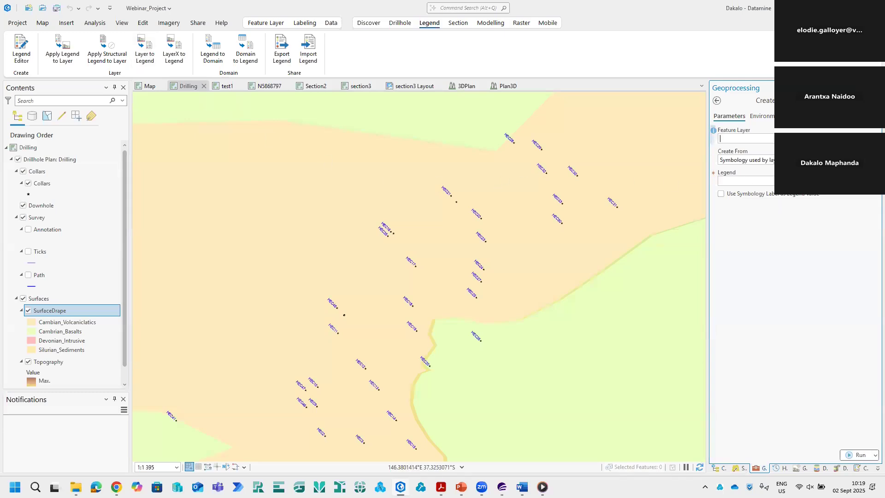
click(862, 139)
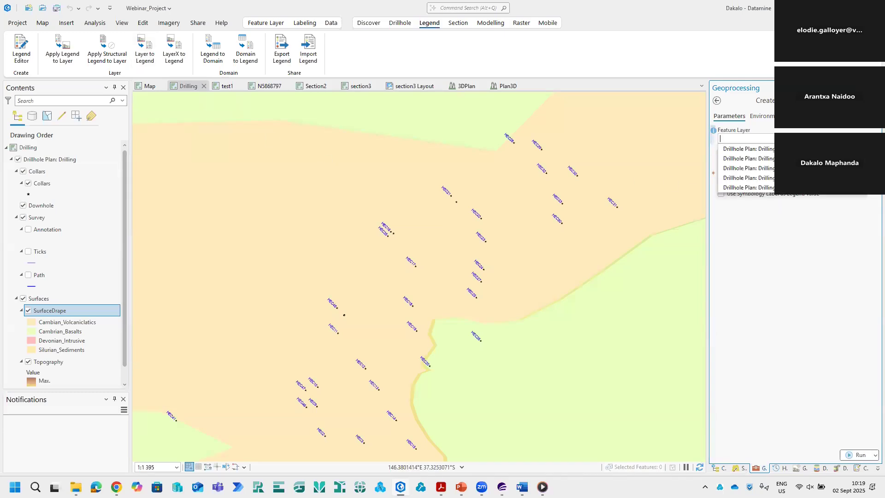
click(811, 188)
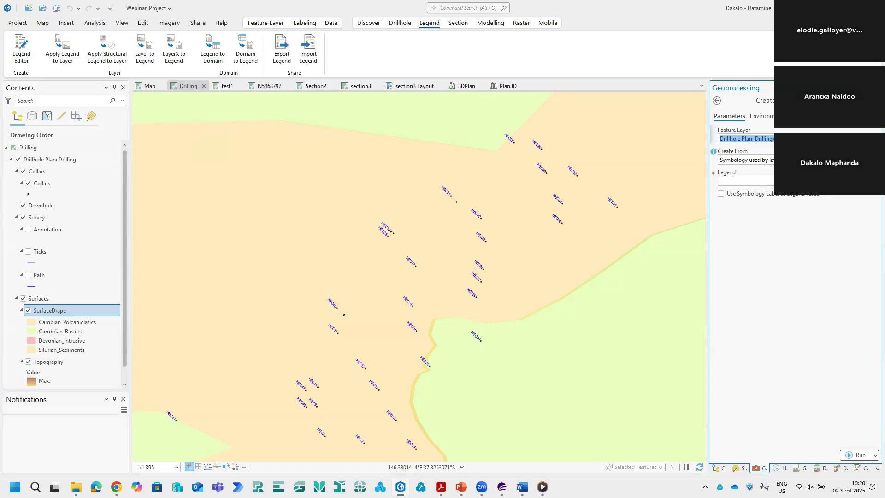
click(792, 181)
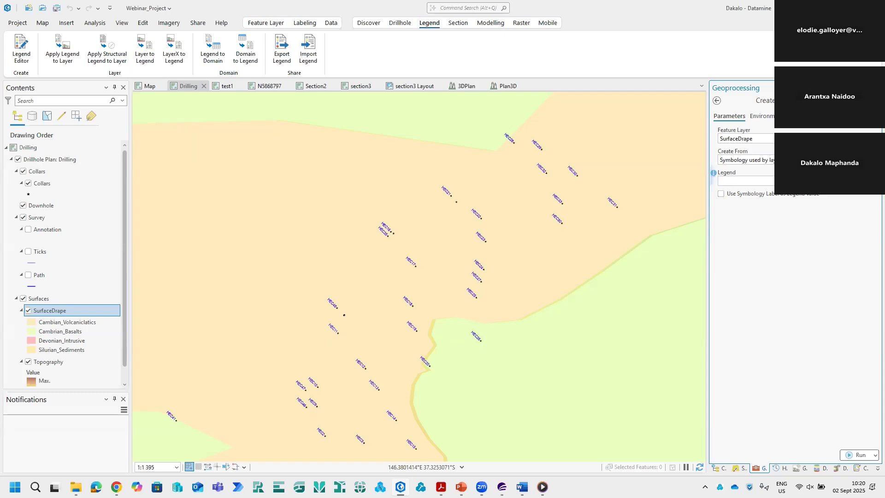
text(Surface_legend-Map_L)
click(721, 193)
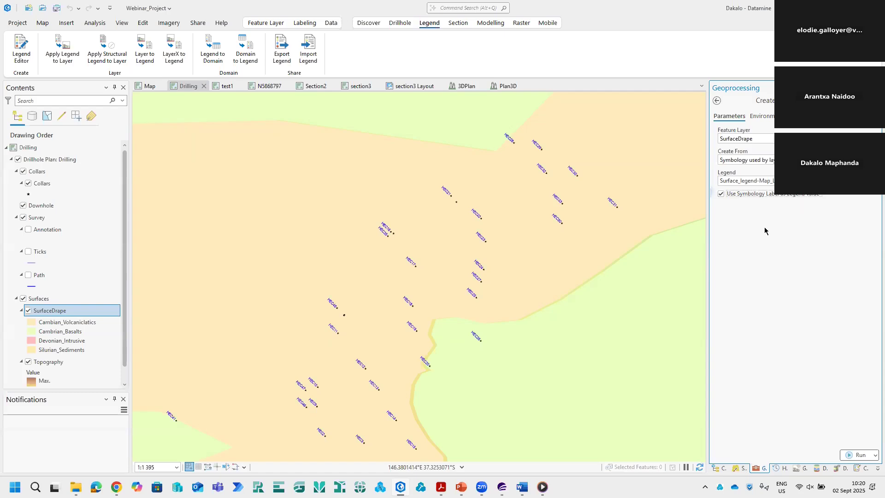
click(859, 455)
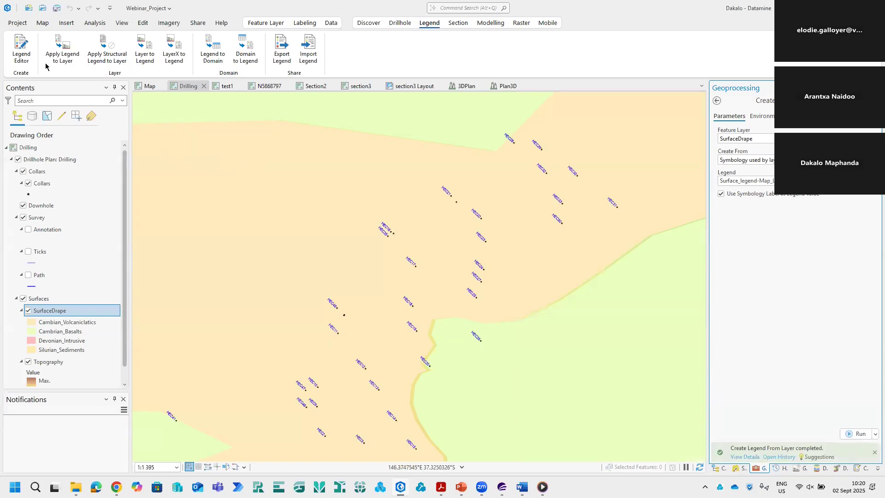
Load the local Surface_legend-Map_Layer legend in the Legend Editor
click(21, 47)
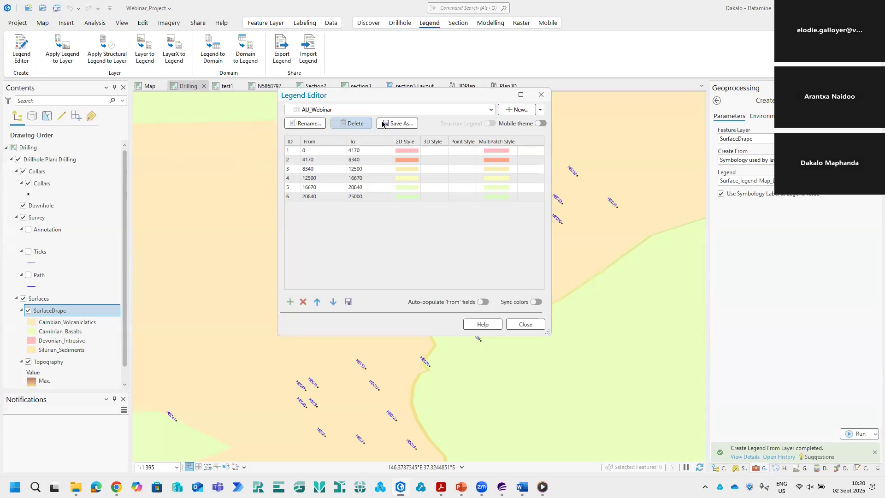
click(459, 111)
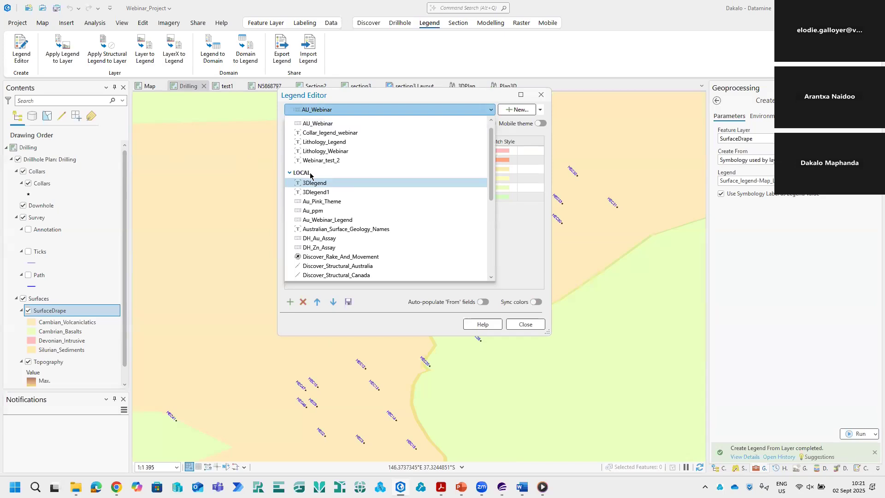
scroll(349, 205, up, 1)
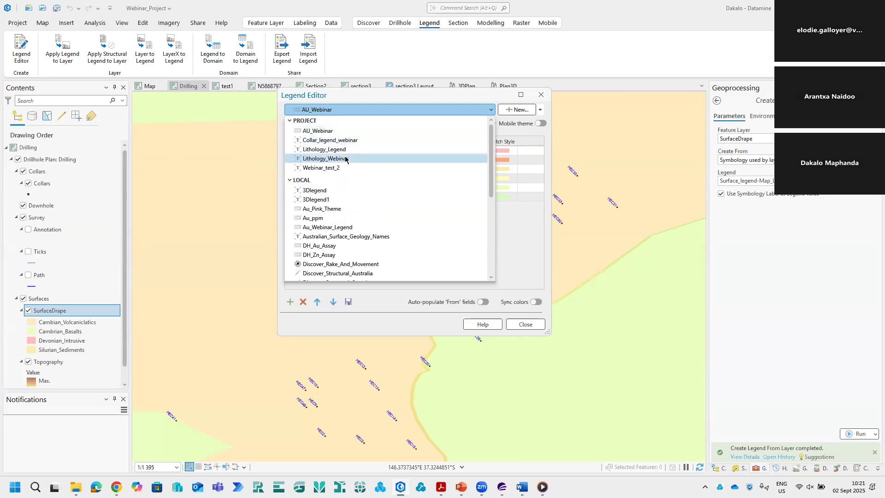
scroll(351, 193, down, 6)
scroll(349, 197, down, 1)
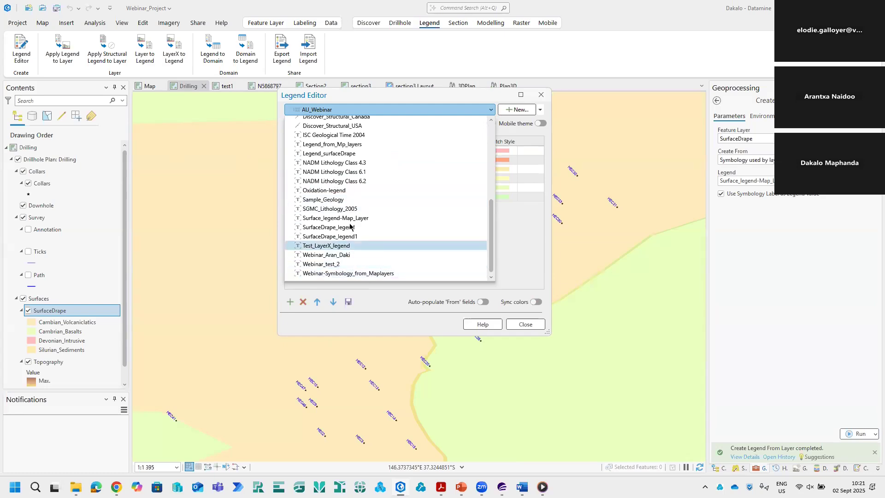
click(353, 218)
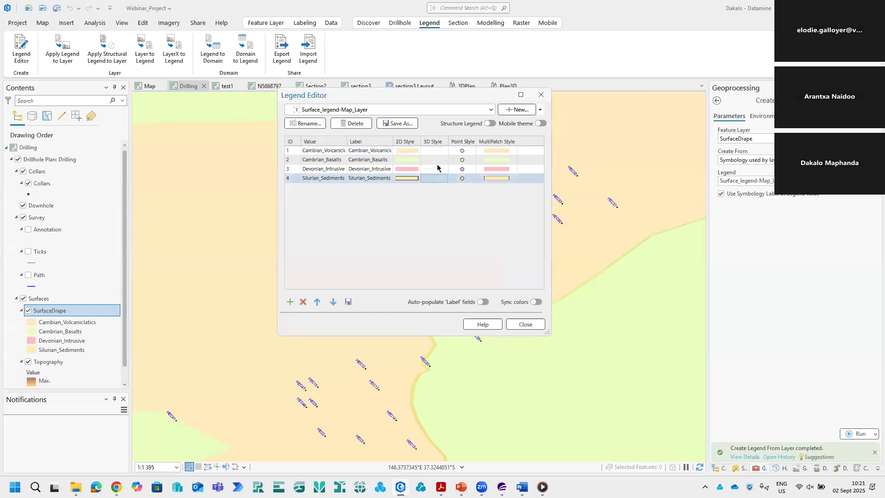
Examine the 2D style and border line style options of the first legend entry, leaving them without saving changes
double_click(415, 153)
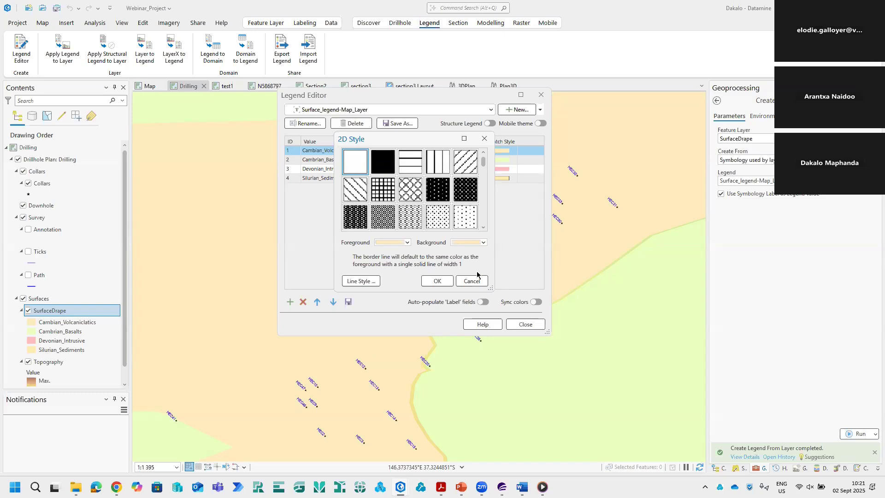
click(361, 282)
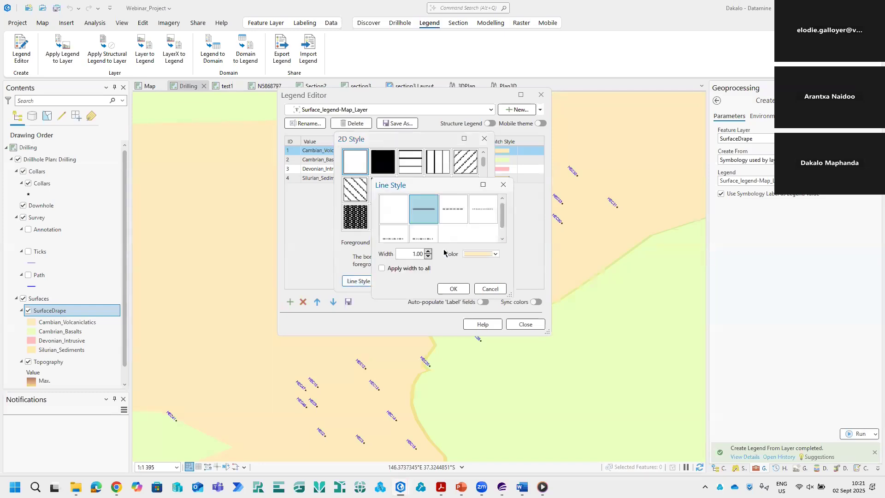
click(489, 289)
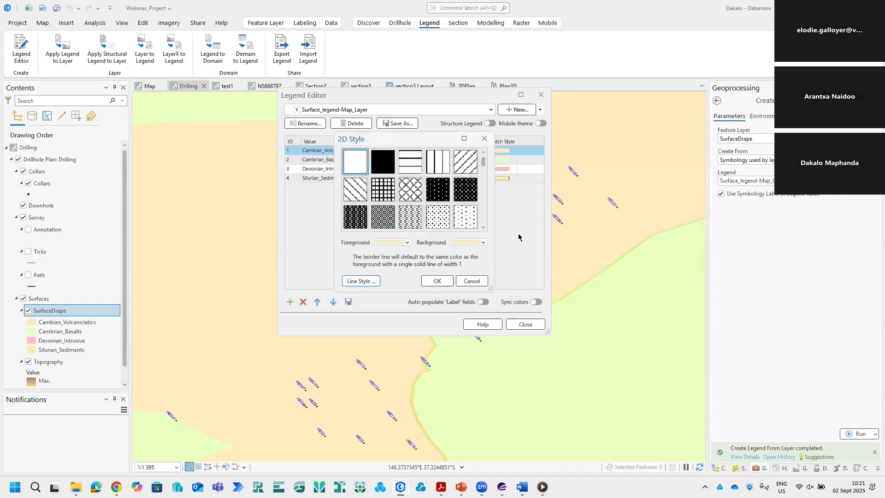
click(484, 138)
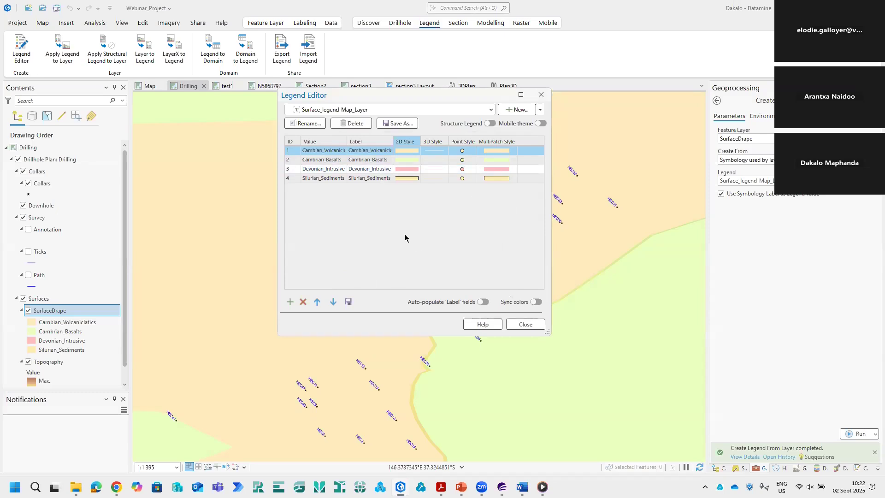
Review the available sources for creating a new legend, then close the Legend Editor
click(540, 111)
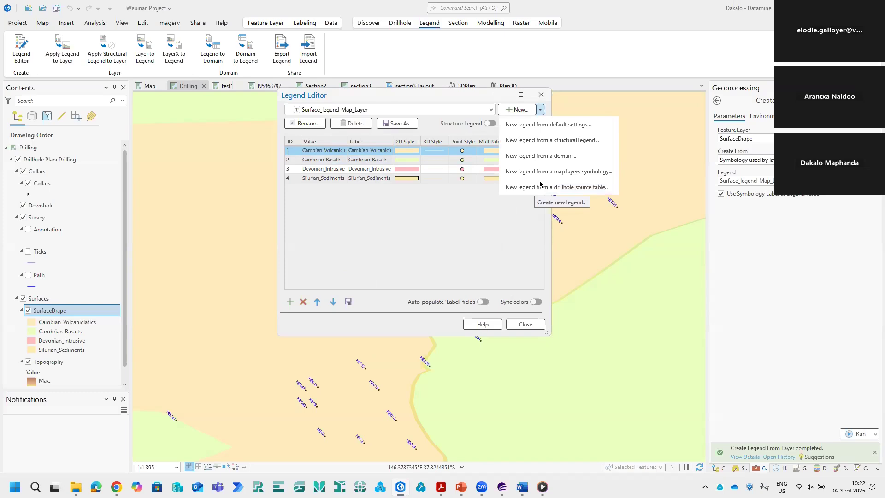
click(462, 221)
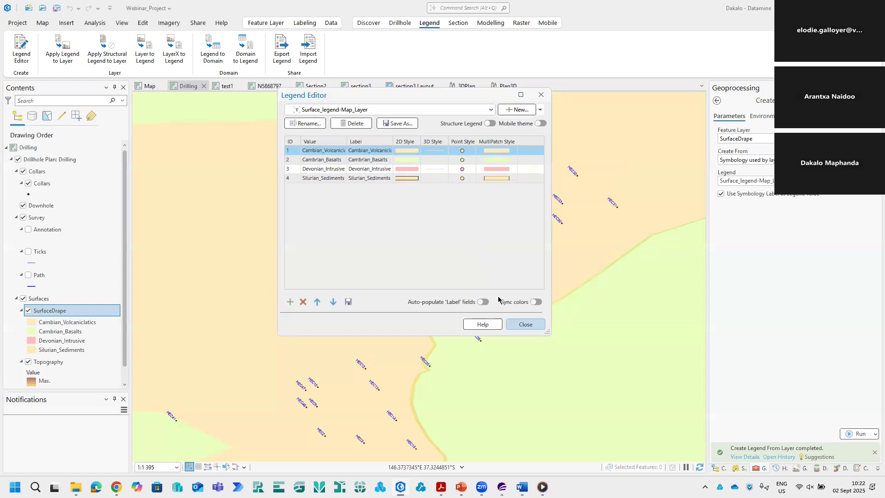
key(Escape)
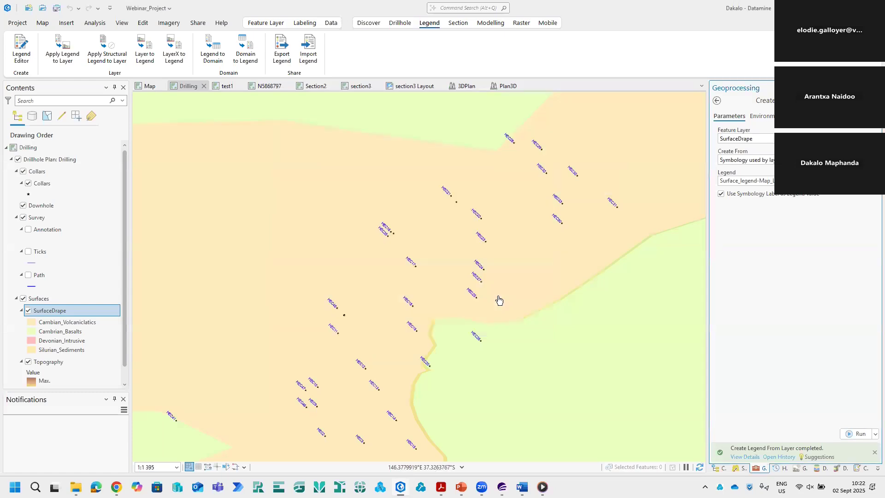
Examine the drillhole collar locations across the surface geology on the Drilling map
scroll(474, 253, up, 3)
scroll(470, 257, down, 2)
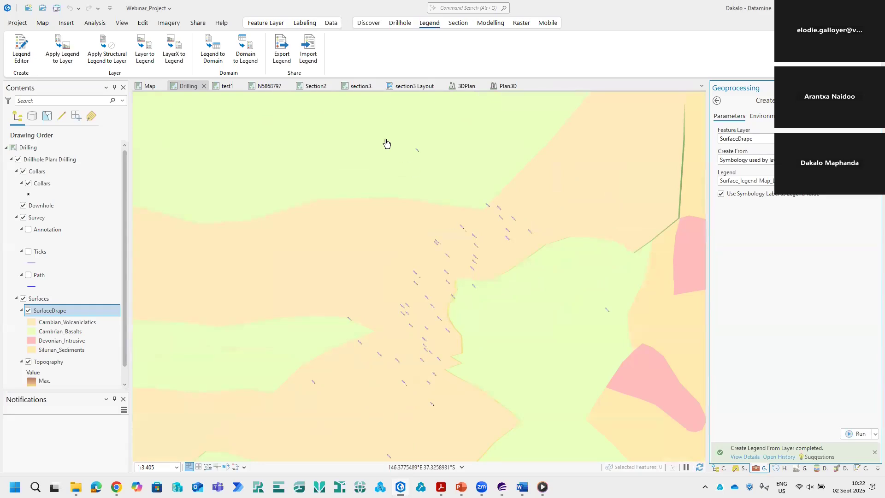
click(400, 23)
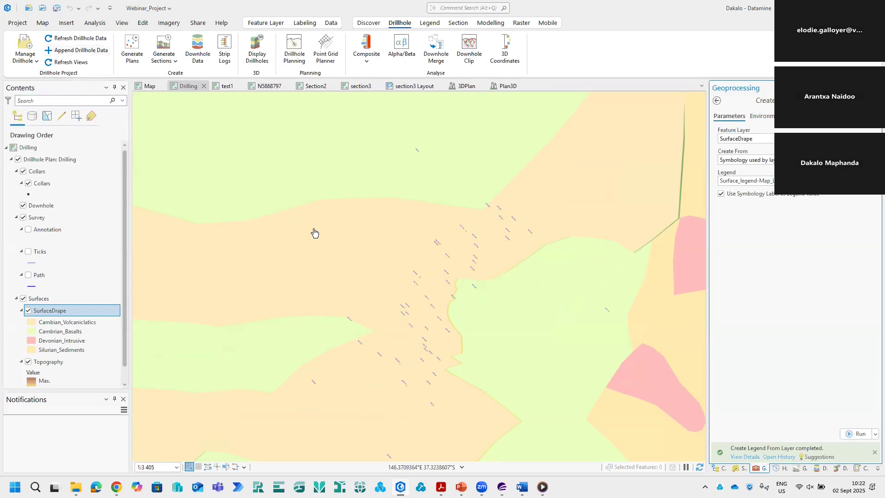
scroll(520, 257, up, 3)
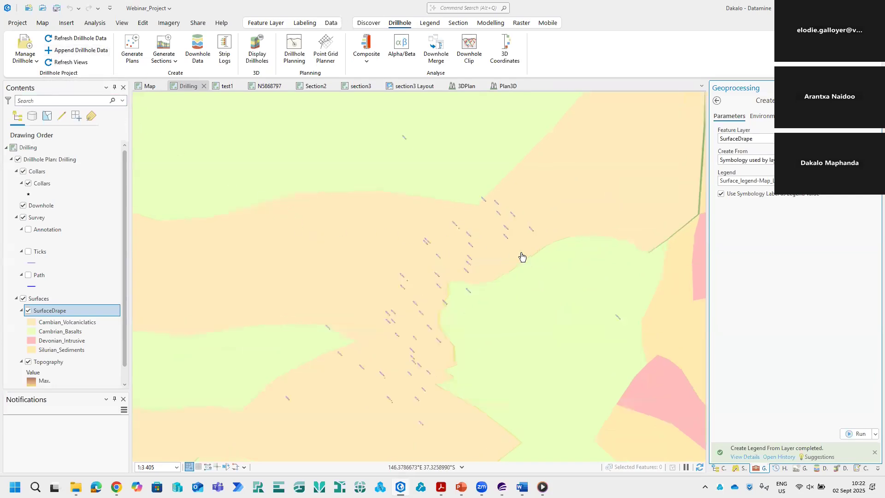
scroll(507, 249, up, 3)
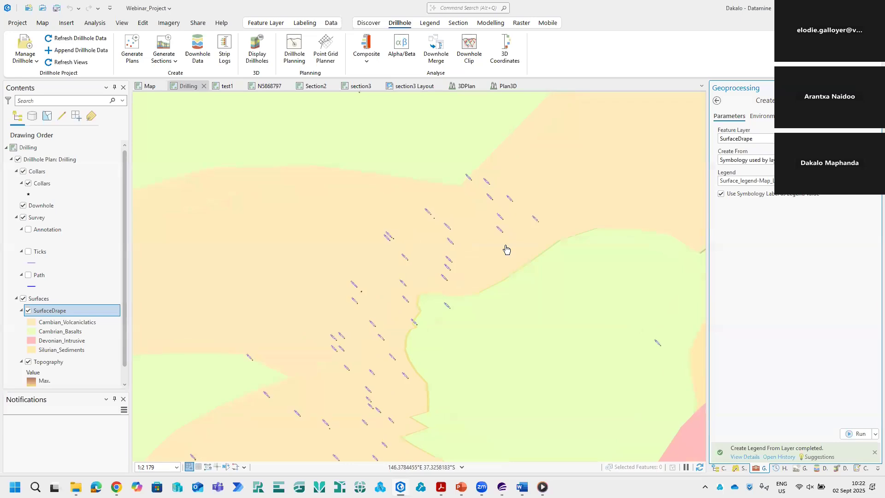
scroll(506, 248, up, 2)
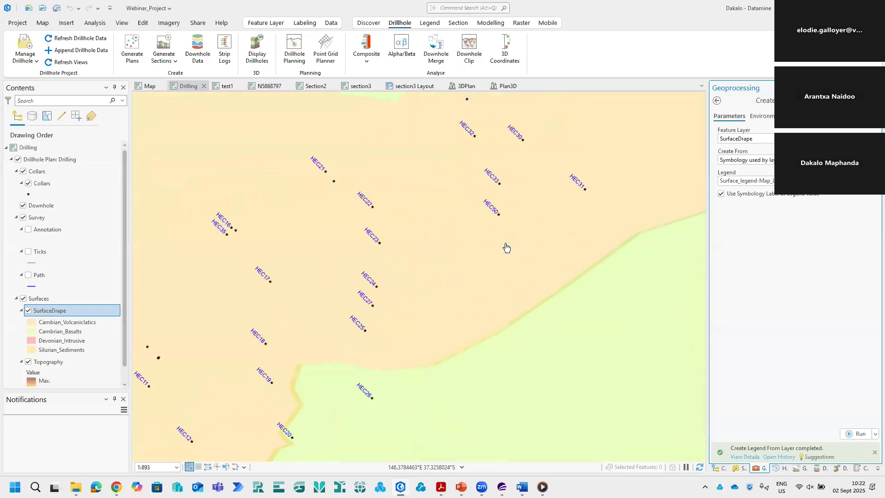
scroll(506, 247, down, 2)
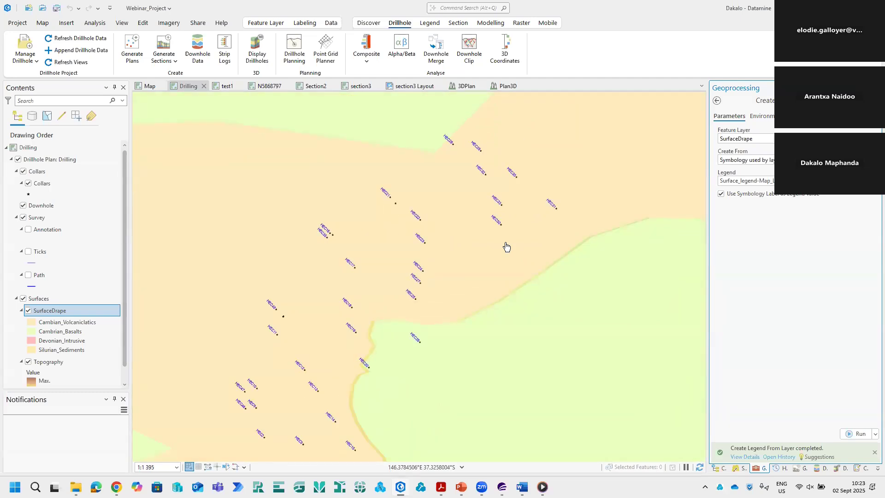
scroll(506, 247, down, 1)
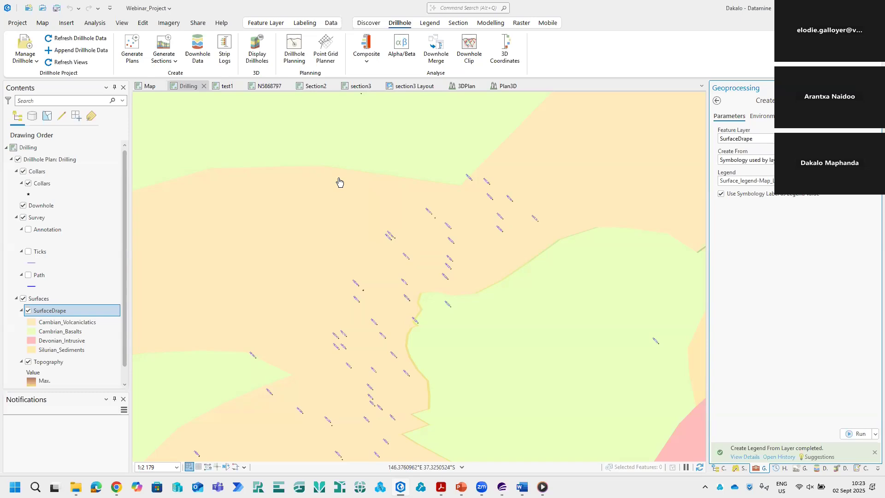
scroll(396, 207, down, 2)
scroll(419, 230, up, 5)
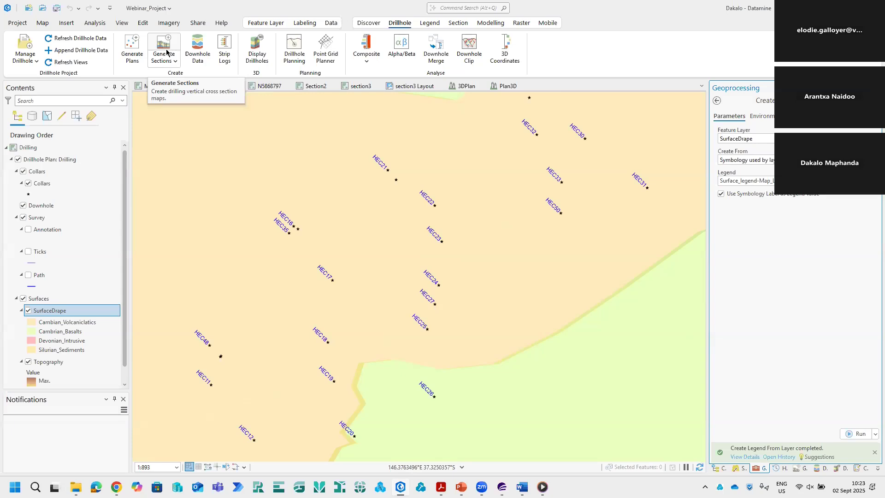
scroll(167, 53, down, 1)
drag(396, 269, 373, 210)
scroll(401, 233, down, 3)
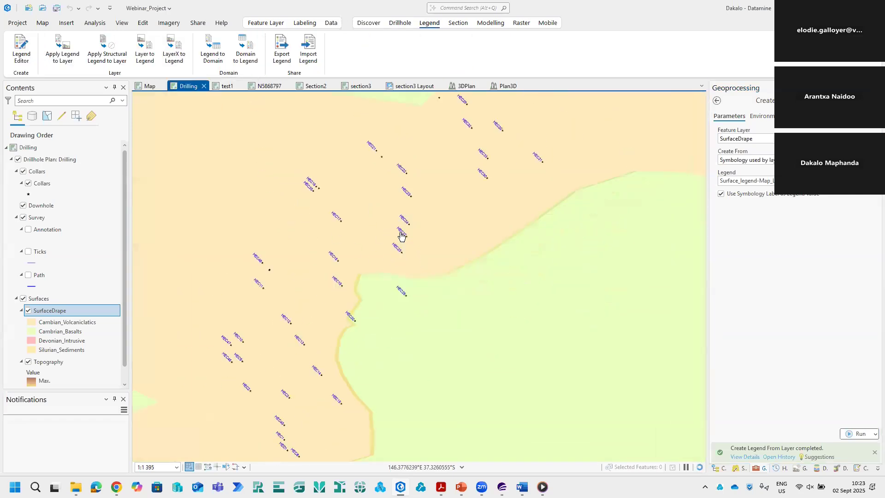
scroll(411, 241, down, 2)
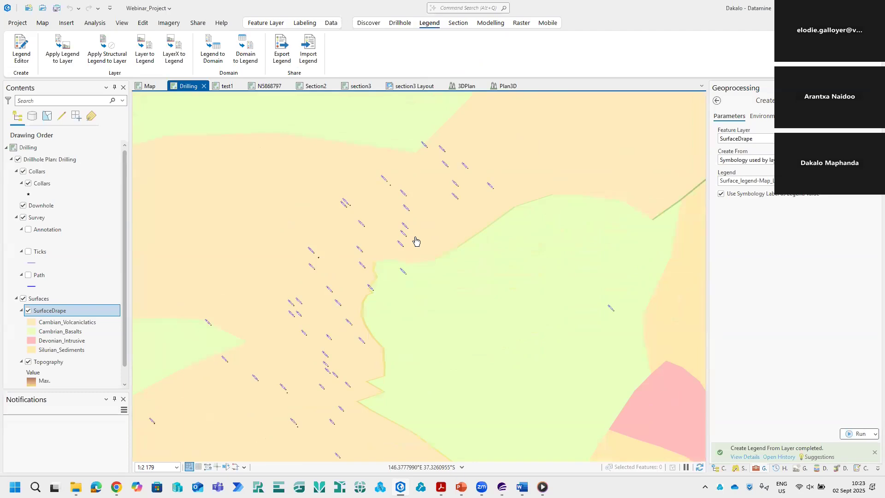
scroll(391, 260, up, 2)
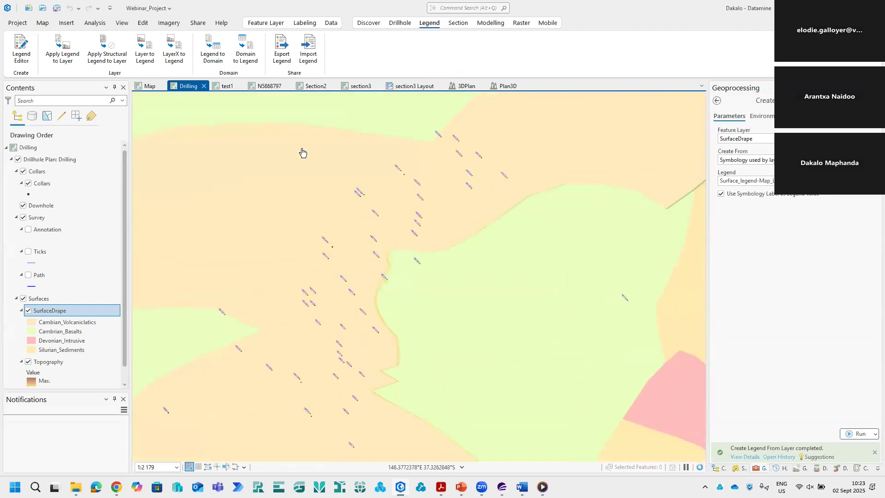
Start generating a drillhole section from the Drilling map and set it to create a new section
click(457, 24)
click(113, 43)
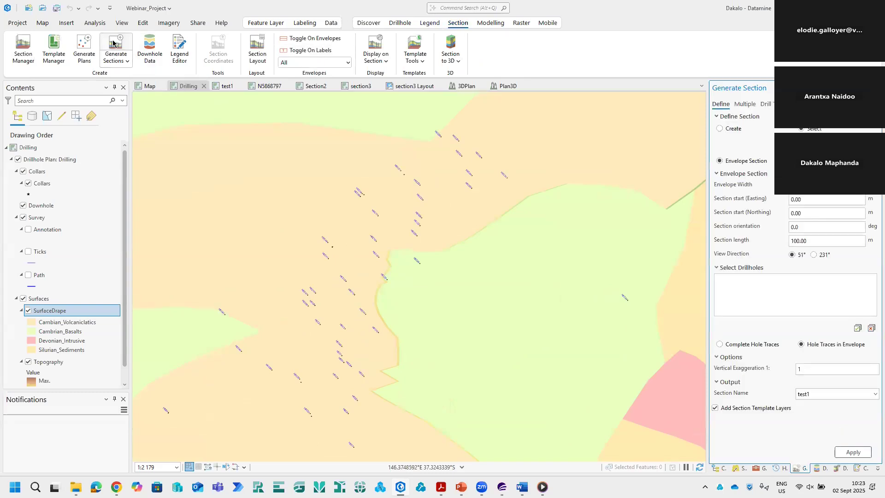
drag(463, 208, 446, 245)
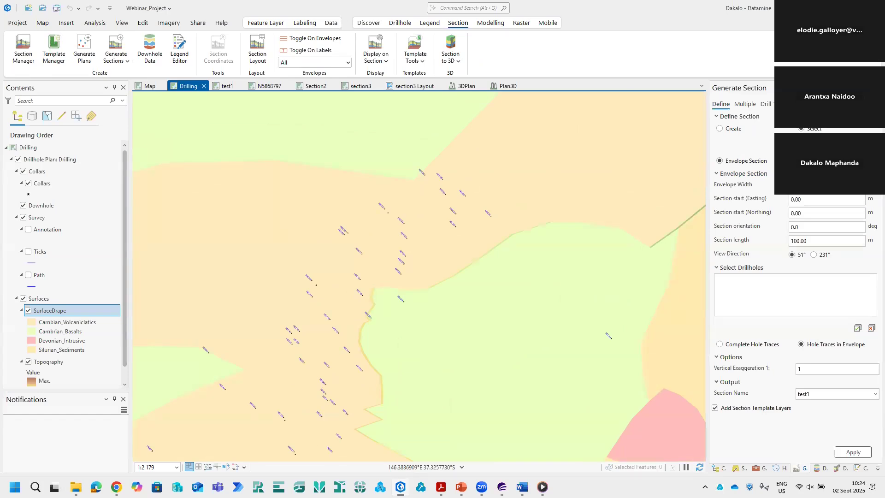
click(719, 129)
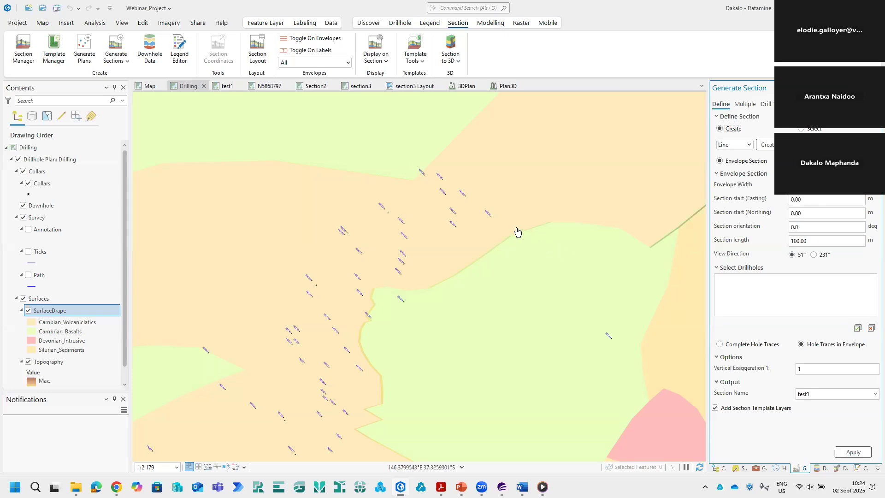
Draw a north-to-south section line about 111 m long through the drillholes from HEC22 down to HEC26
scroll(484, 225, up, 2)
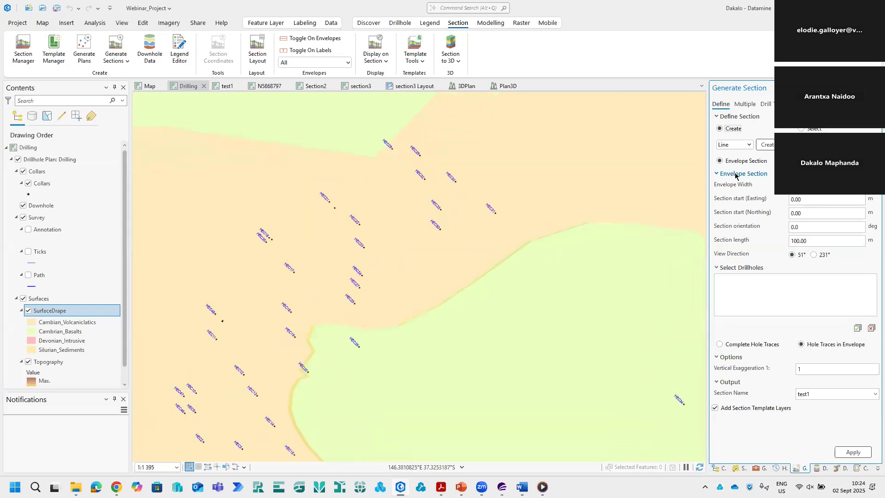
click(770, 145)
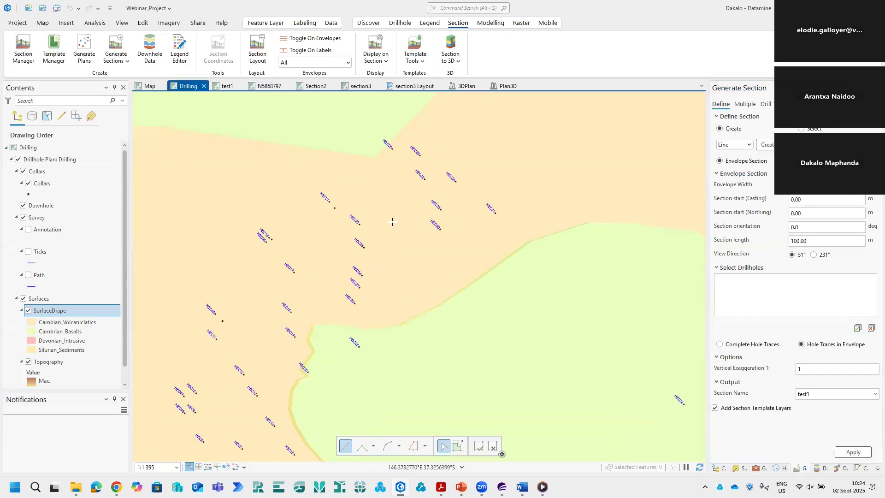
scroll(372, 214, up, 2)
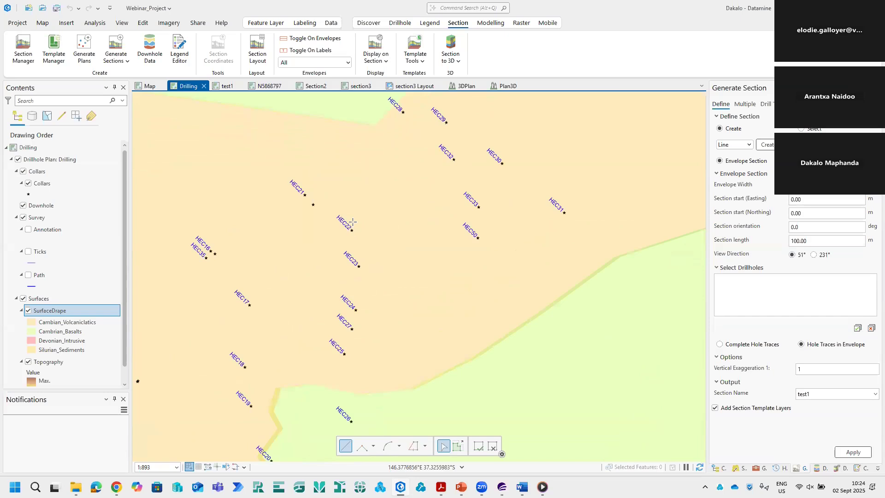
click(352, 216)
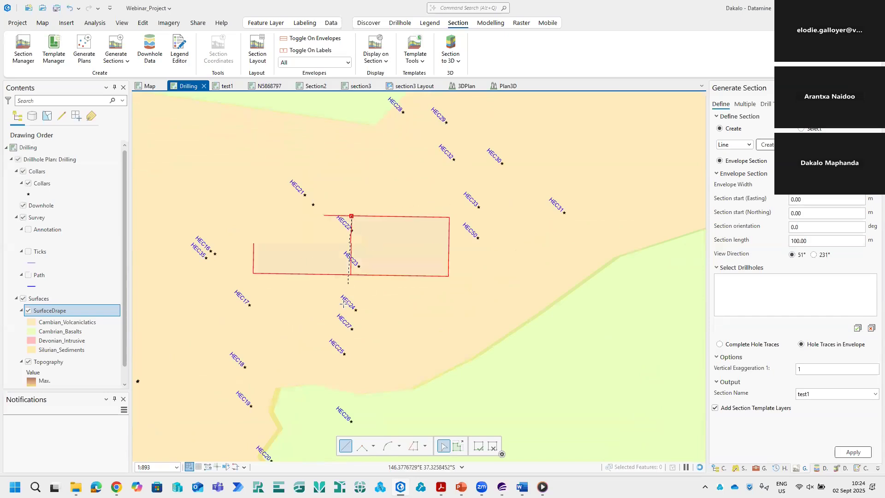
click(350, 434)
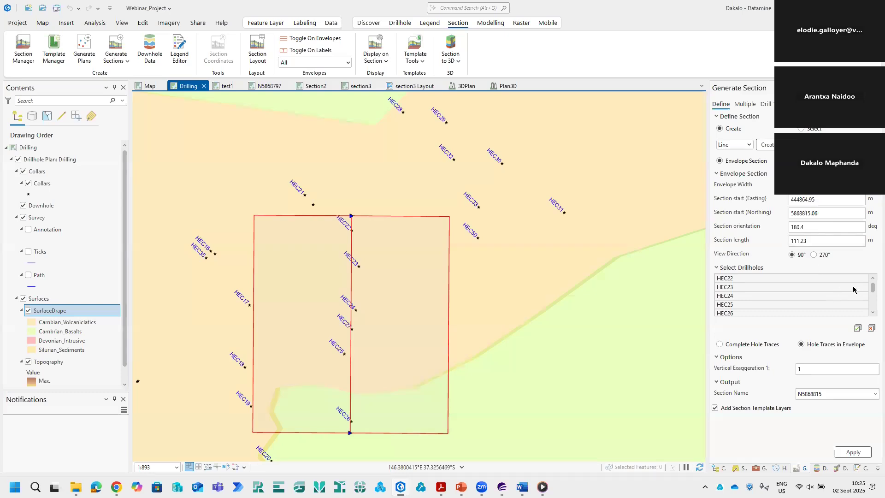
Review the drillholes selected for the section, the section line types and the multiple-section settings
mouse_move(871, 284)
mouse_down()
mouse_move(871, 301)
mouse_move(870, 281)
mouse_up()
click(745, 146)
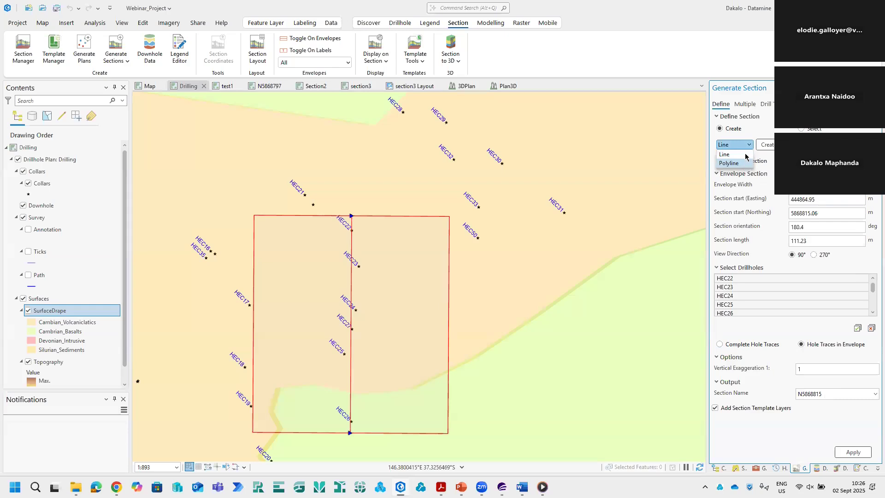
click(746, 147)
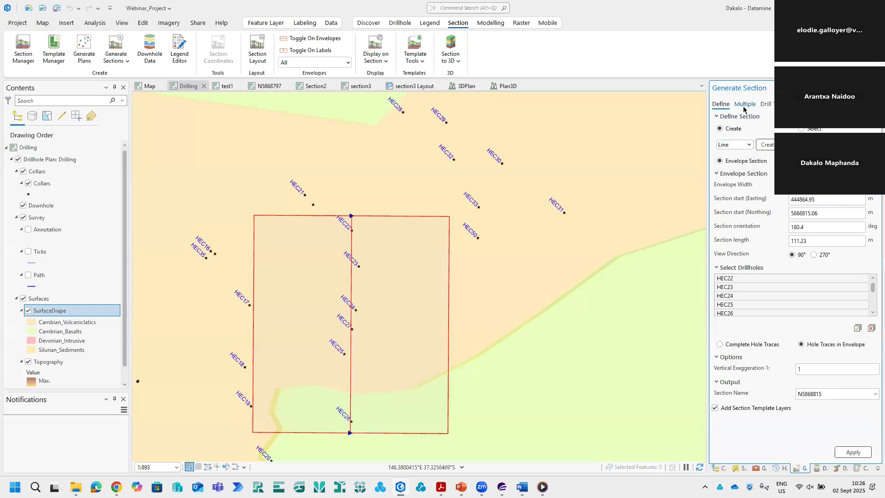
click(743, 106)
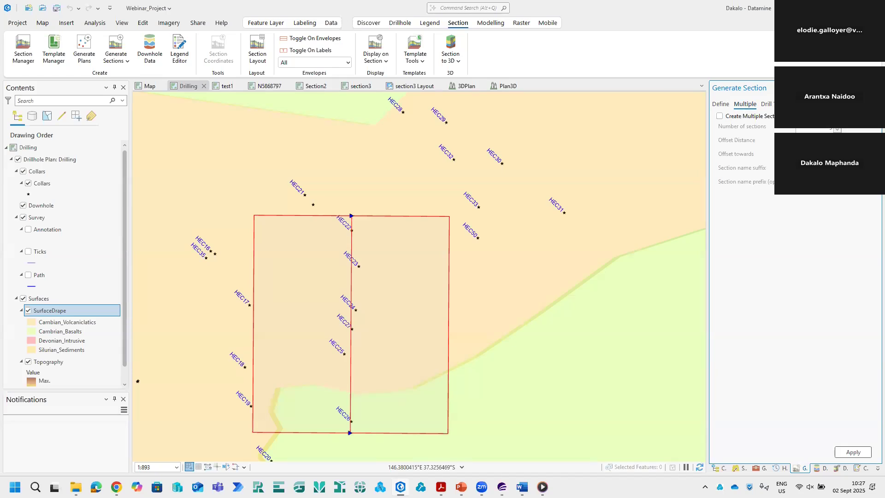
Turn off the top and bottom intersection labels for the section's drill traces
click(778, 104)
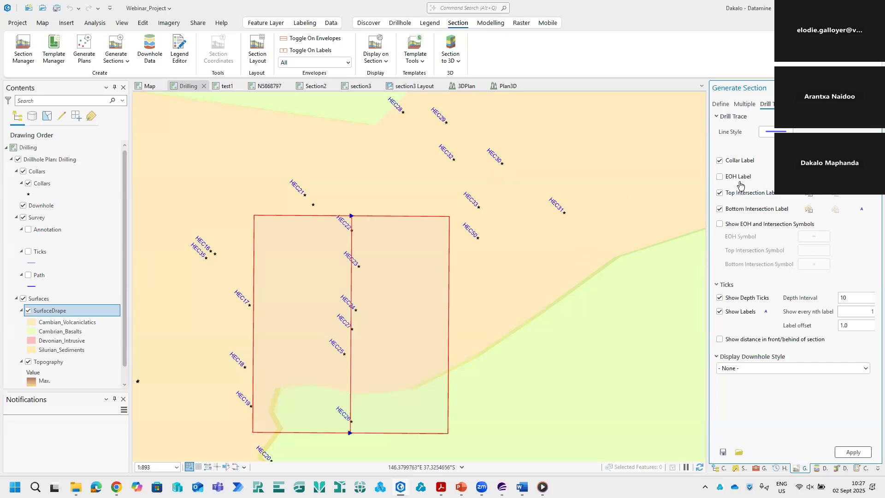
click(720, 194)
click(721, 210)
Set the section's topography line style to bright green with an increased line width
click(805, 104)
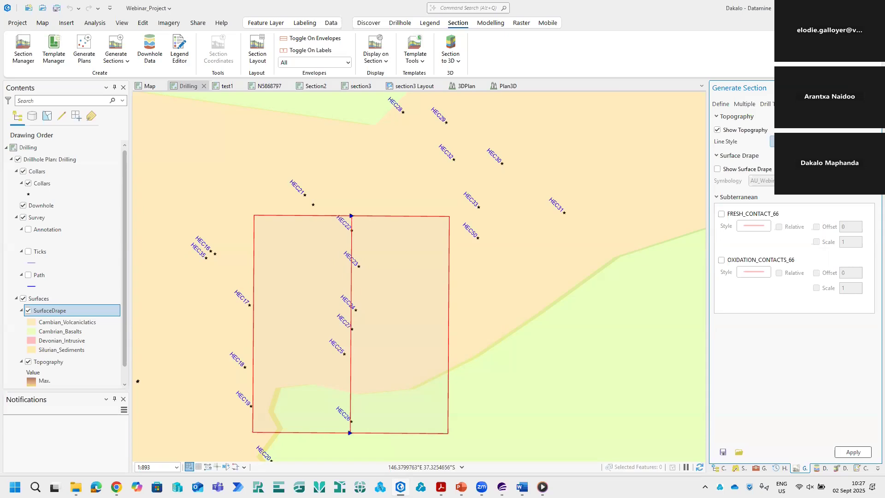
click(771, 142)
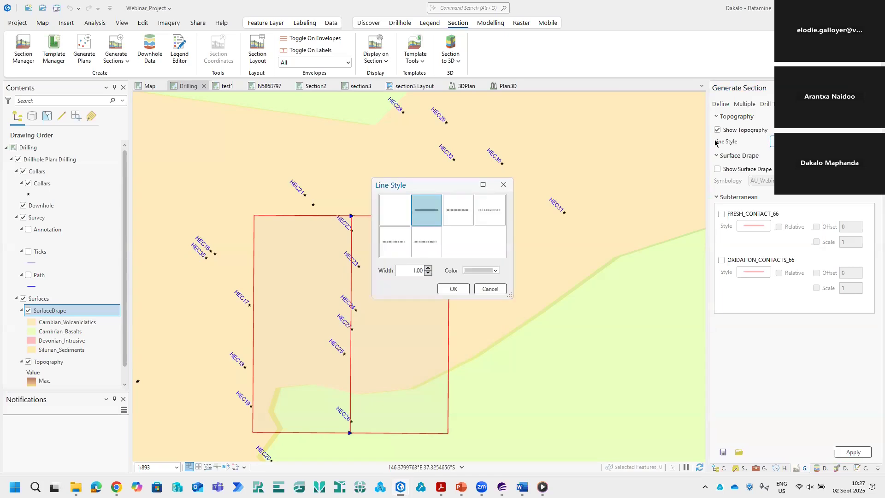
click(482, 271)
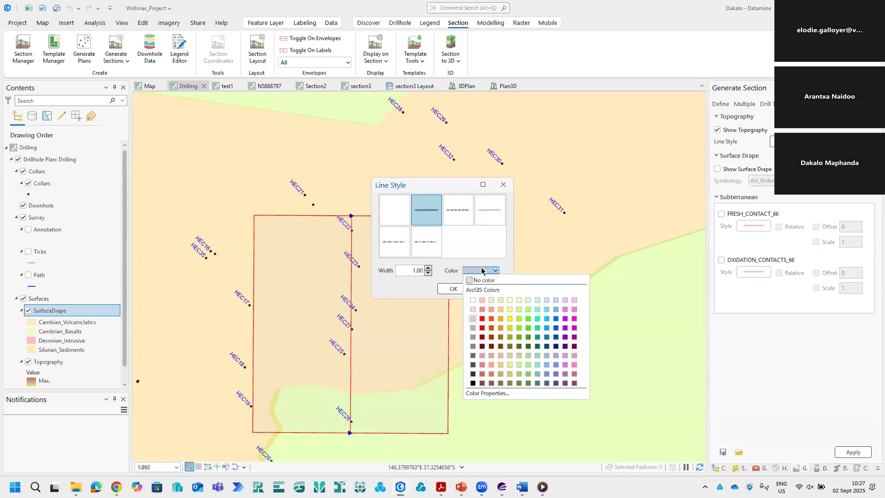
click(530, 317)
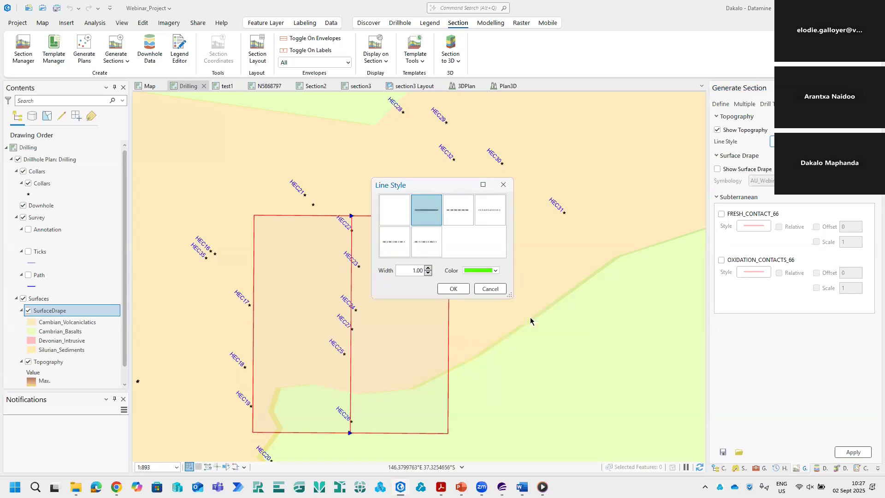
click(428, 267)
click(451, 288)
Include the FRESH_CONTACT_66 surface in the section and show the surface drape with the Surface_legend-Map_Layer symbology
click(721, 213)
click(718, 169)
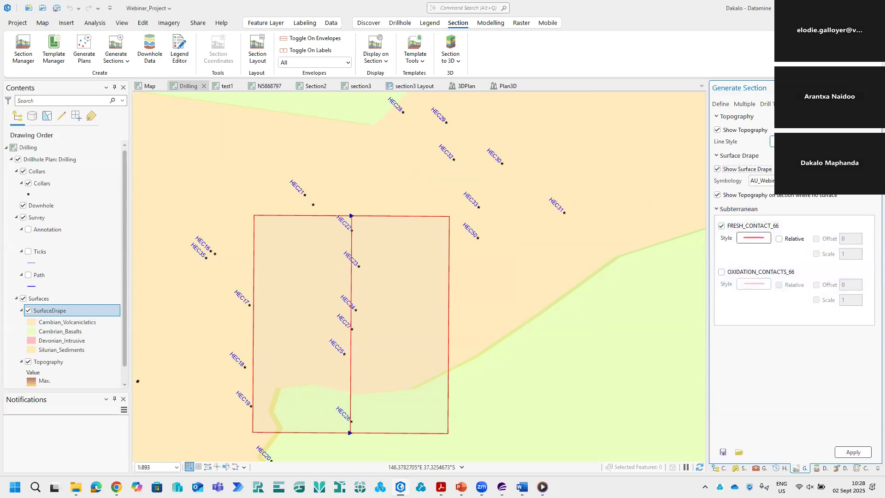
click(807, 180)
scroll(806, 258, down, 4)
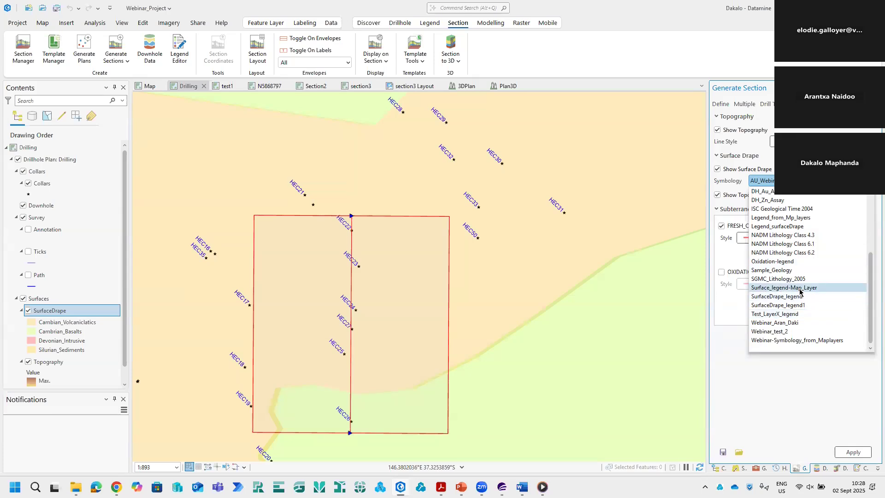
scroll(800, 290, up, 1)
scroll(802, 282, up, 1)
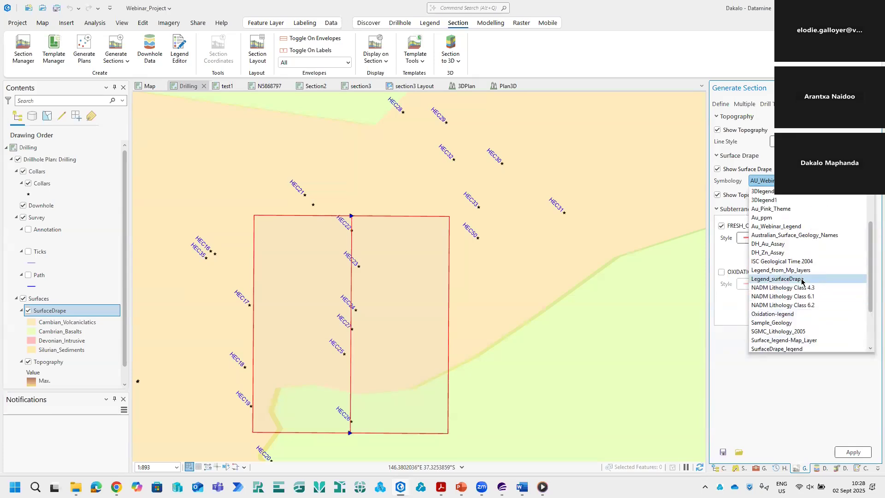
scroll(802, 281, up, 1)
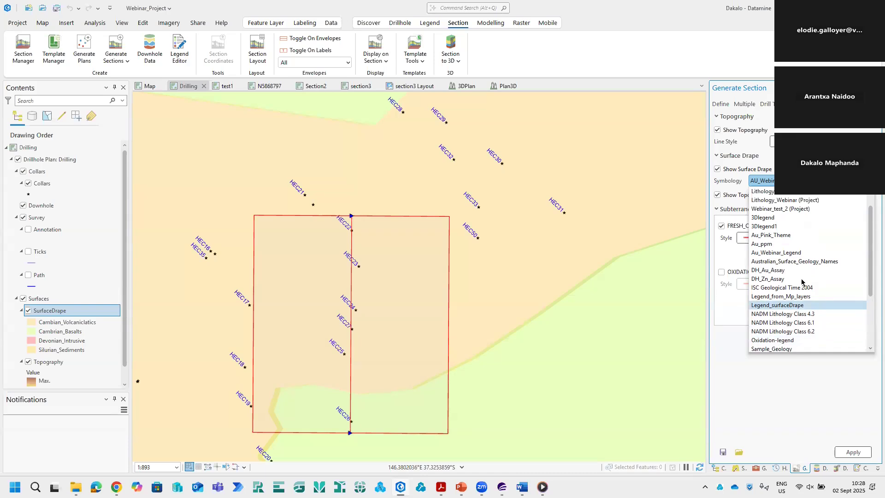
scroll(801, 282, down, 1)
scroll(802, 283, down, 2)
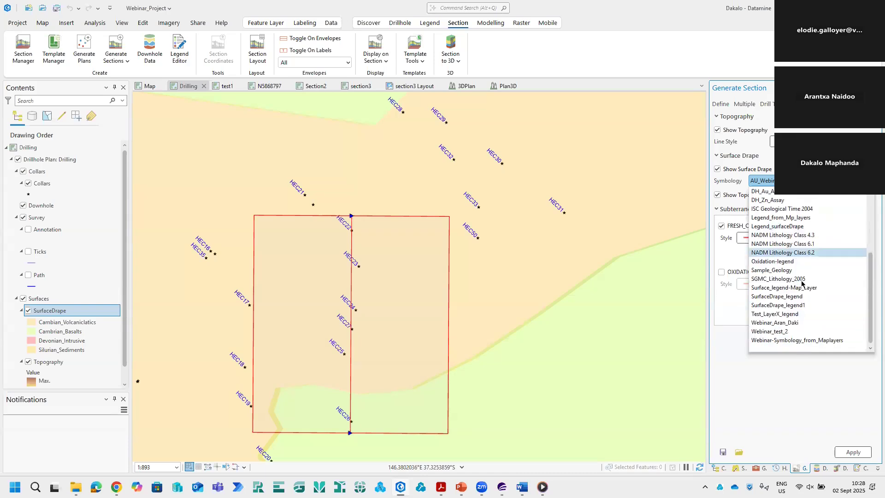
click(801, 289)
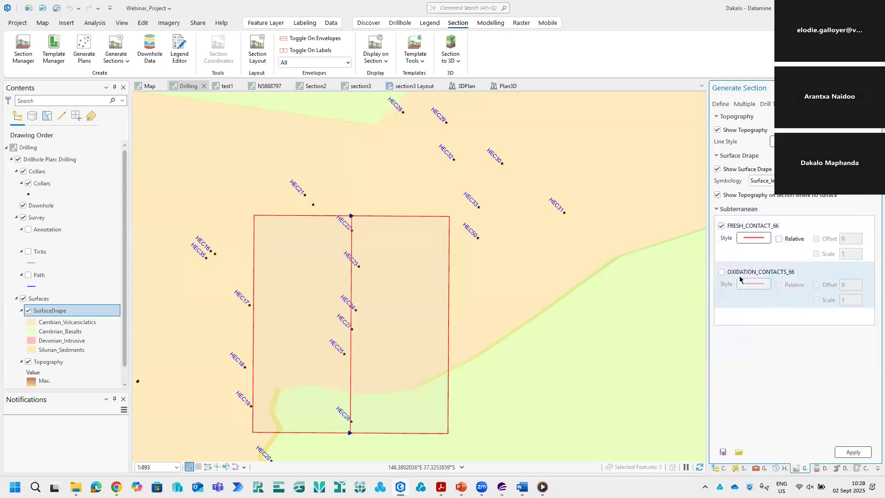
Include the OXIDATION_CONTACTS_66 surface with a red line and set the FRESH_CONTACT_66 line colour to blue
click(722, 272)
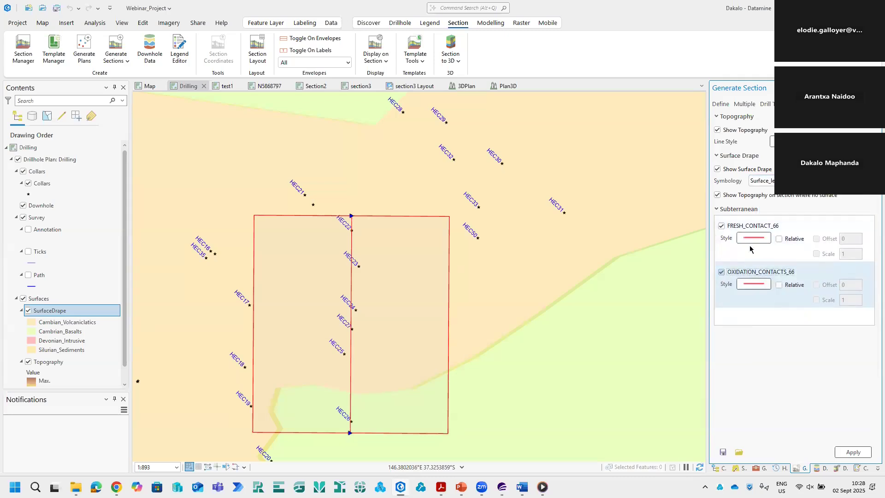
click(754, 238)
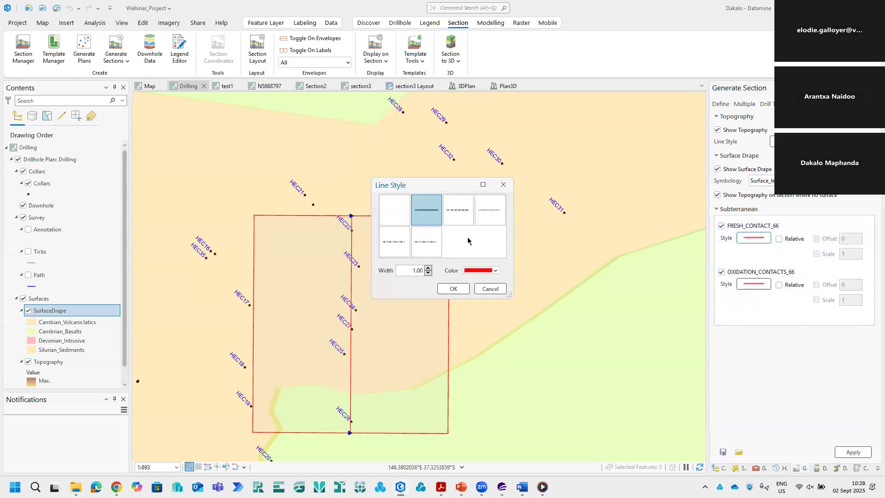
click(475, 270)
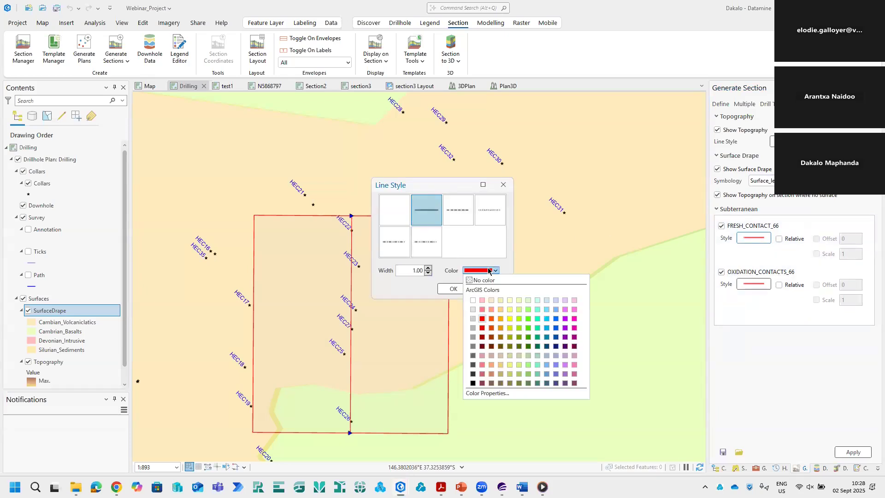
click(556, 319)
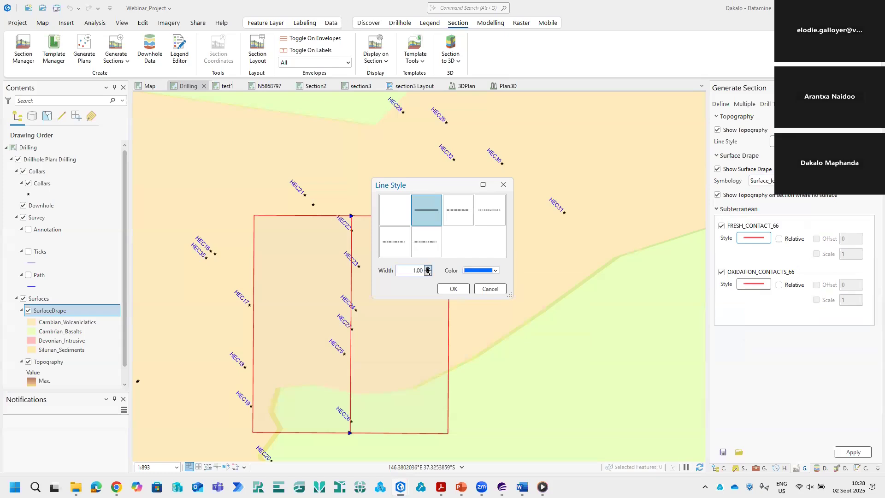
click(457, 290)
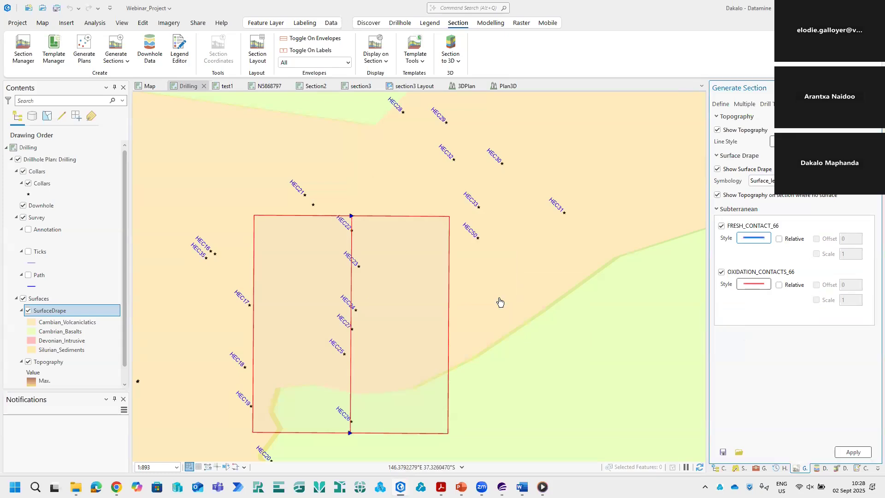
click(758, 291)
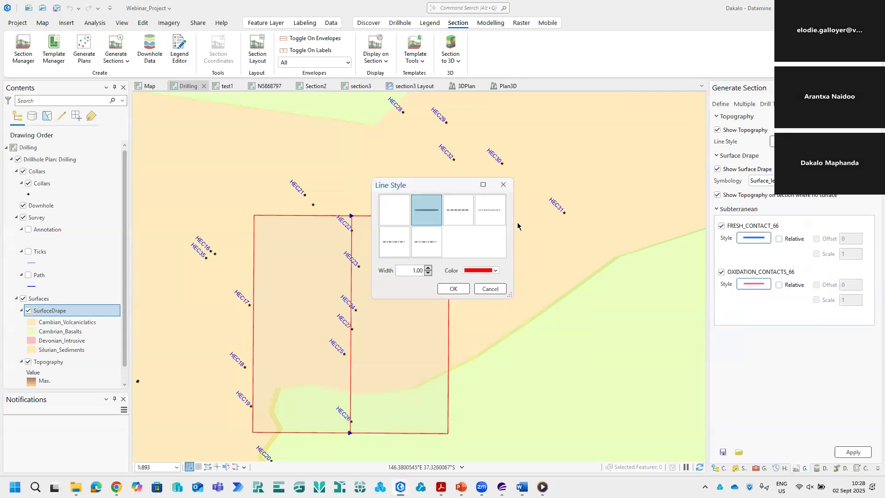
click(446, 290)
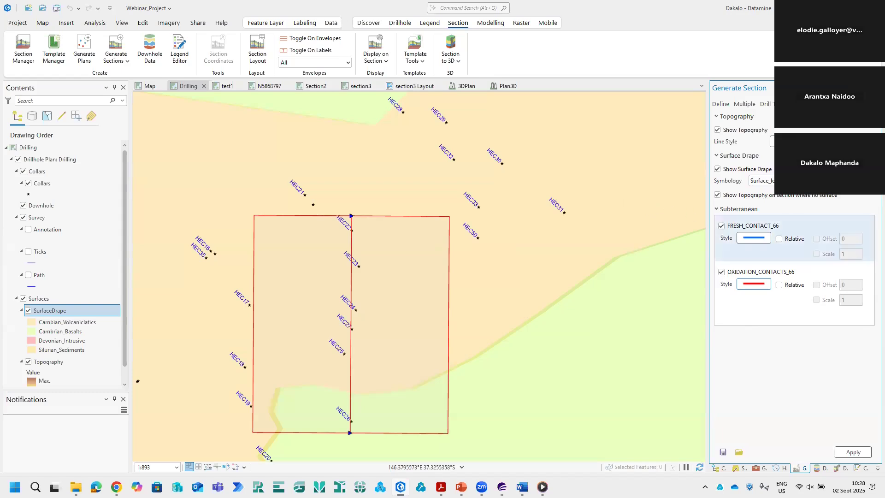
Name the output section Livedemo and generate it with the section template layers added
click(764, 104)
click(744, 104)
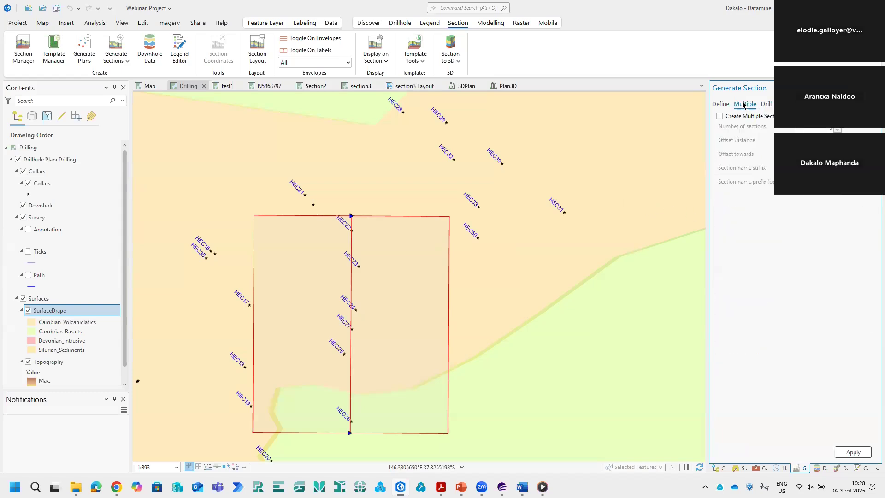
click(719, 103)
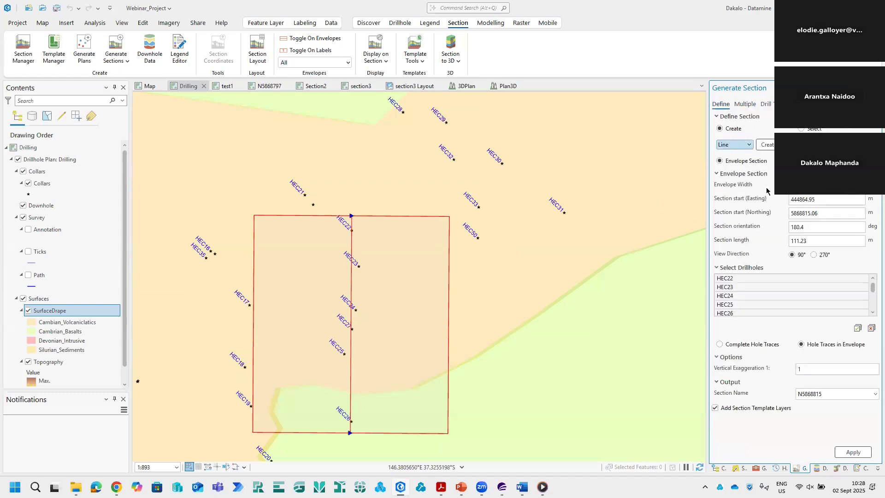
double_click(806, 395)
key(BackSpace)
text(Livedemo)
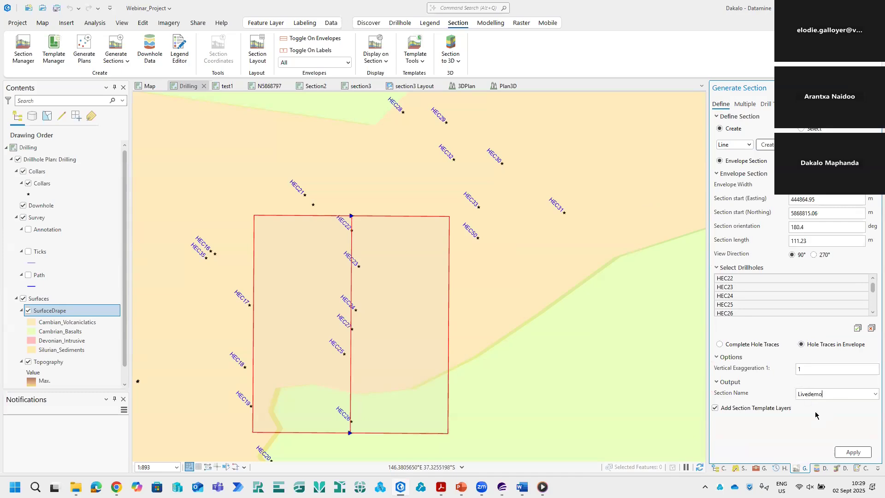
click(850, 452)
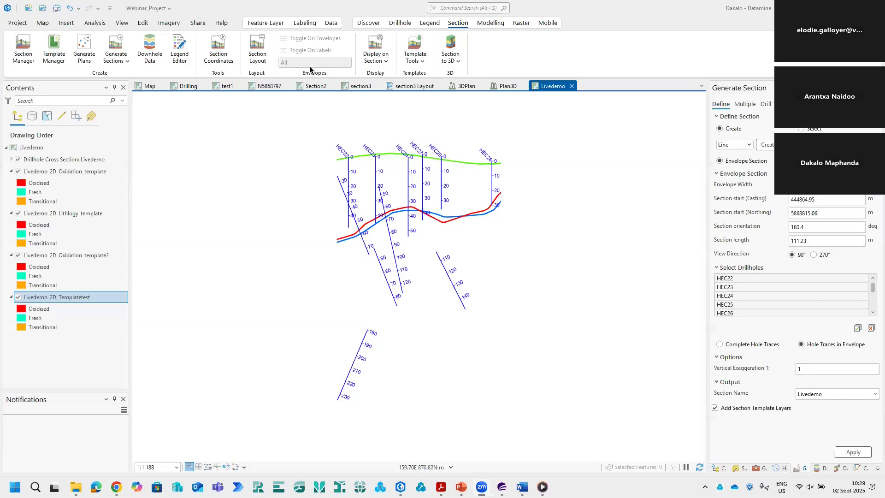
Examine the topography line and the fresh and oxidation contacts across the drillholes in the generated Livedemo section
scroll(460, 147, up, 3)
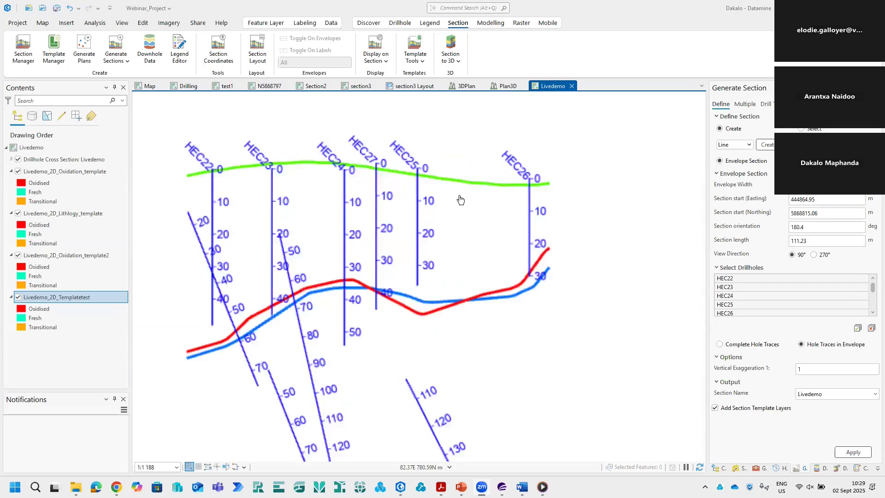
scroll(460, 199, down, 3)
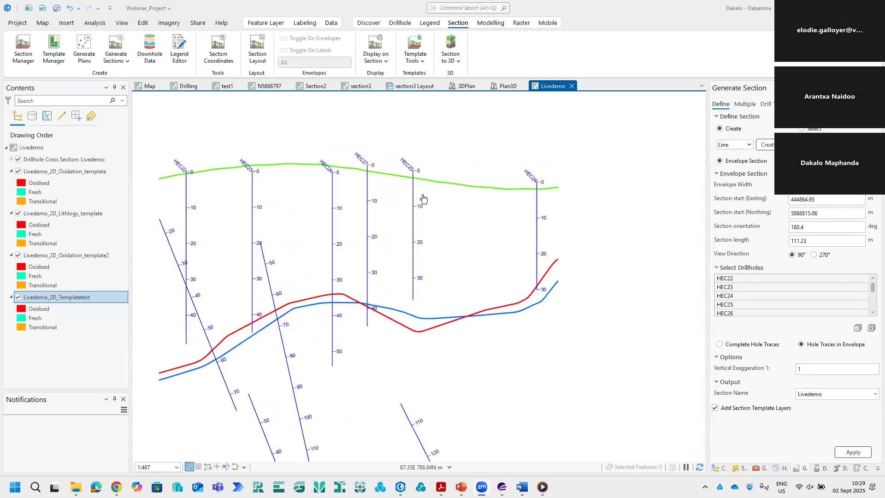
scroll(423, 198, down, 2)
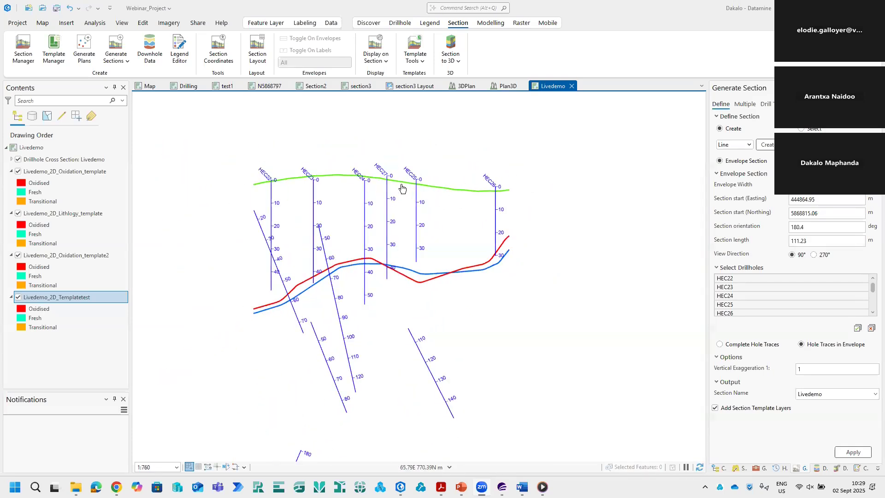
scroll(401, 187, up, 2)
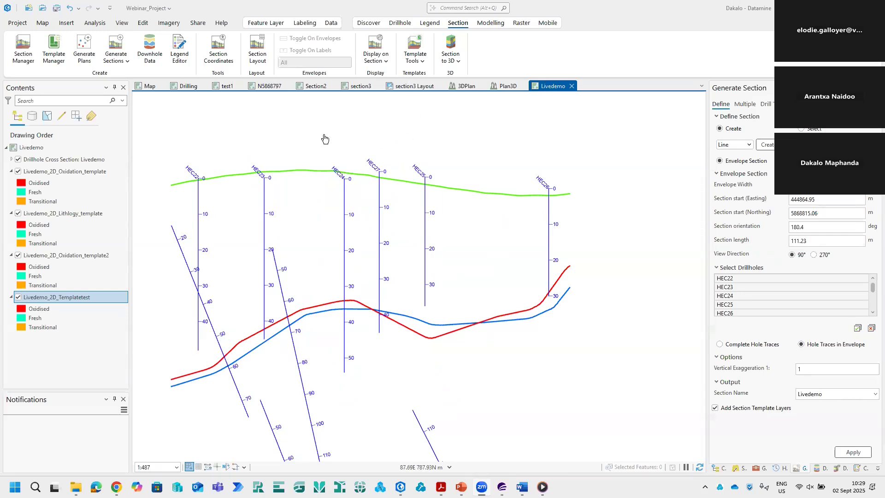
scroll(362, 156, down, 2)
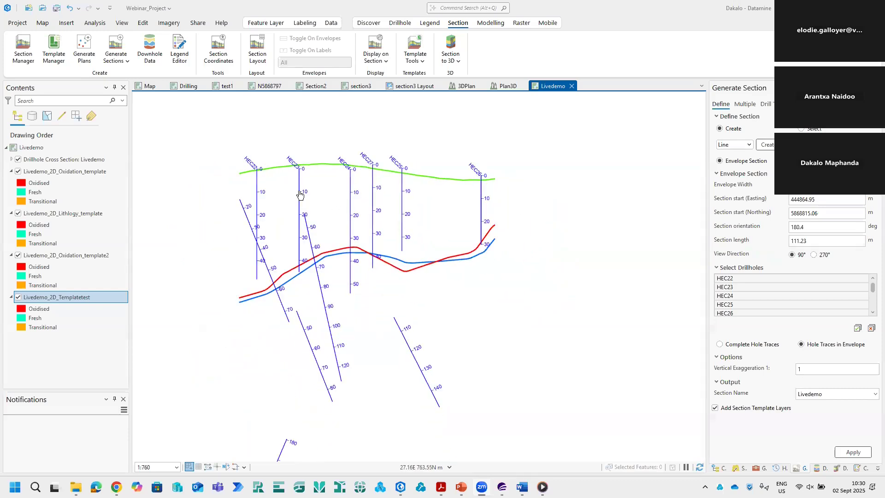
scroll(299, 194, up, 2)
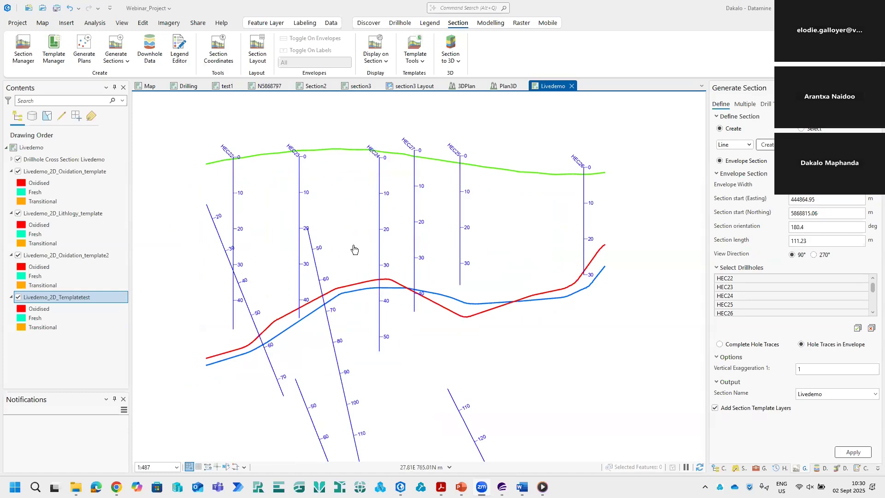
scroll(347, 241, down, 1)
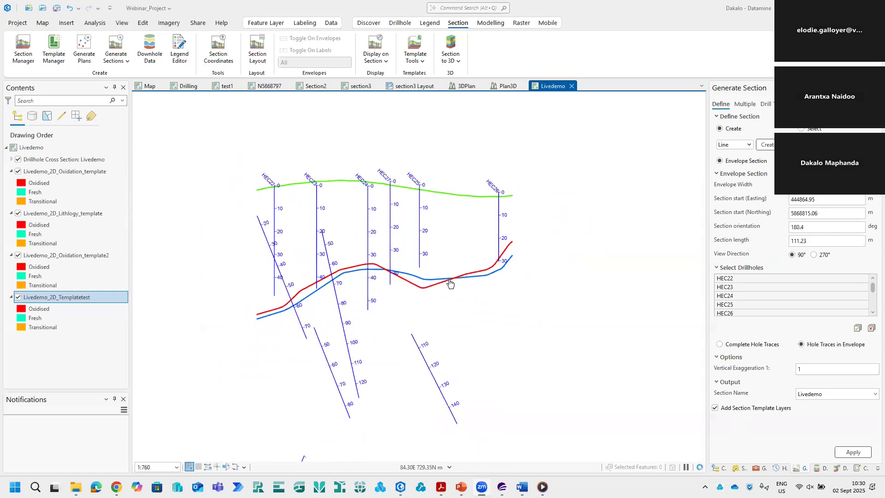
scroll(451, 284, up, 2)
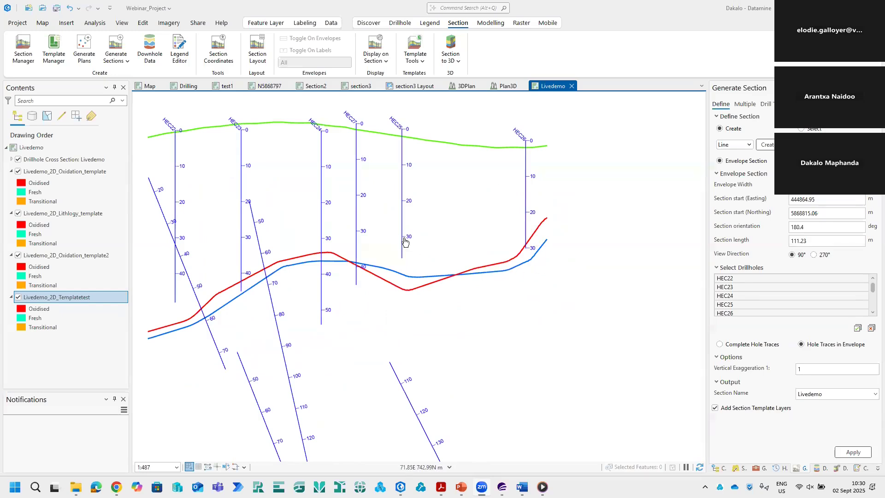
scroll(405, 241, down, 2)
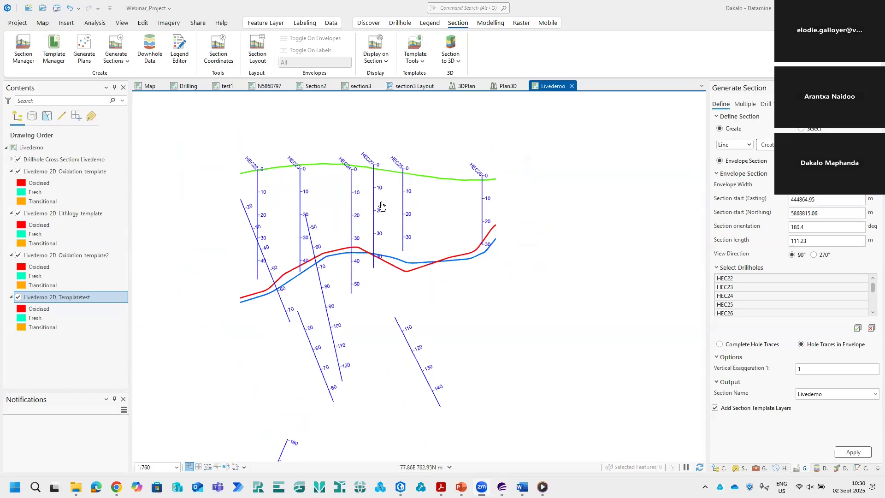
scroll(383, 209, up, 2)
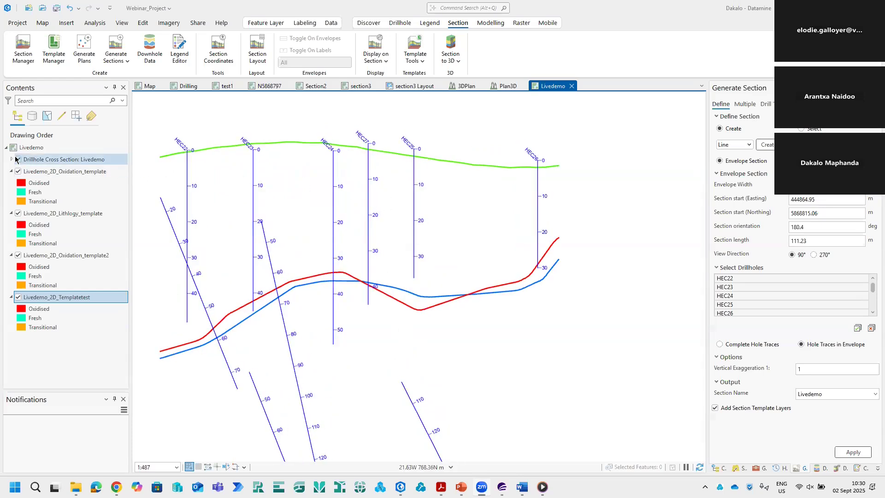
Expand the Drillhole Cross Section: Livedemo group and inspect the drill traces between HEC22 and HEC26 up close
click(13, 159)
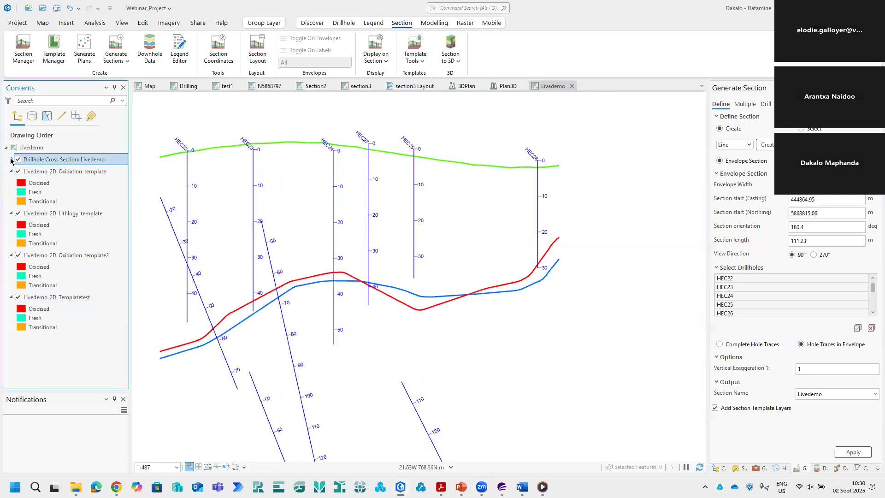
click(11, 160)
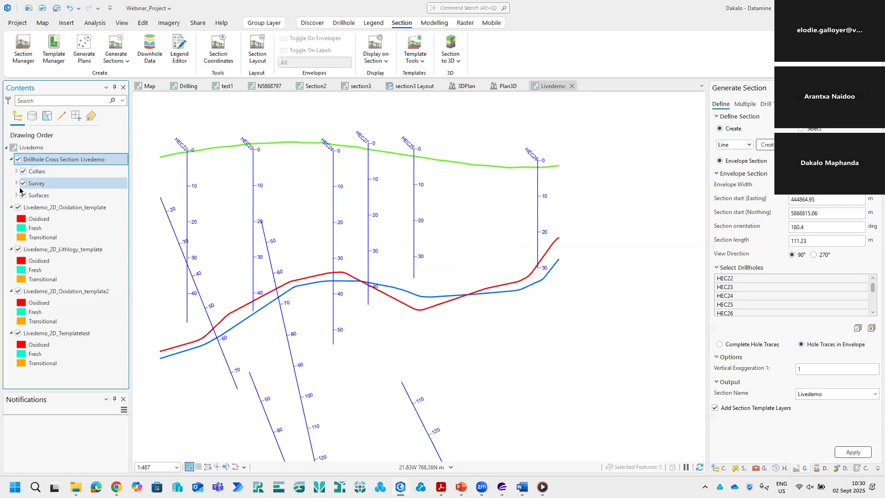
drag(336, 203, 392, 213)
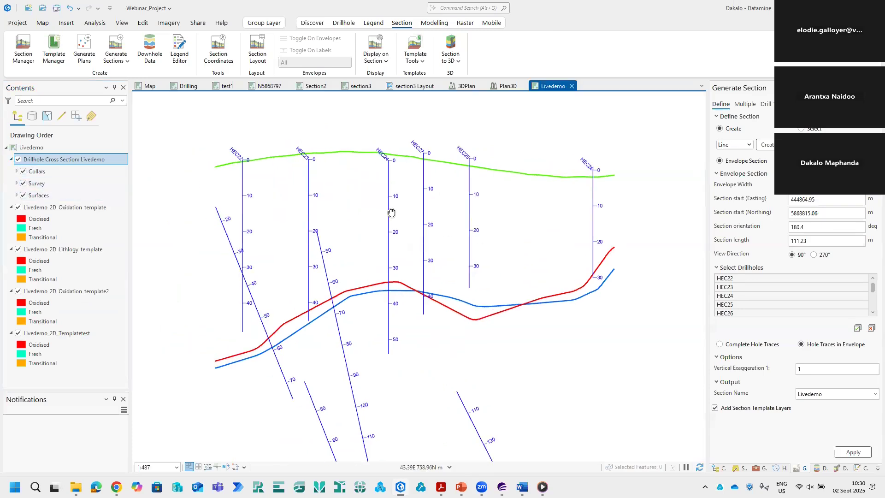
scroll(443, 213, up, 2)
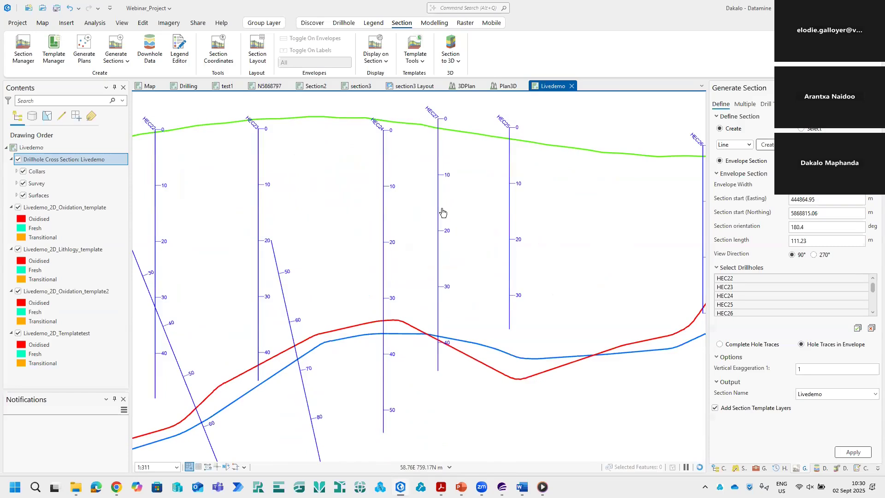
scroll(442, 212, down, 2)
scroll(426, 206, up, 2)
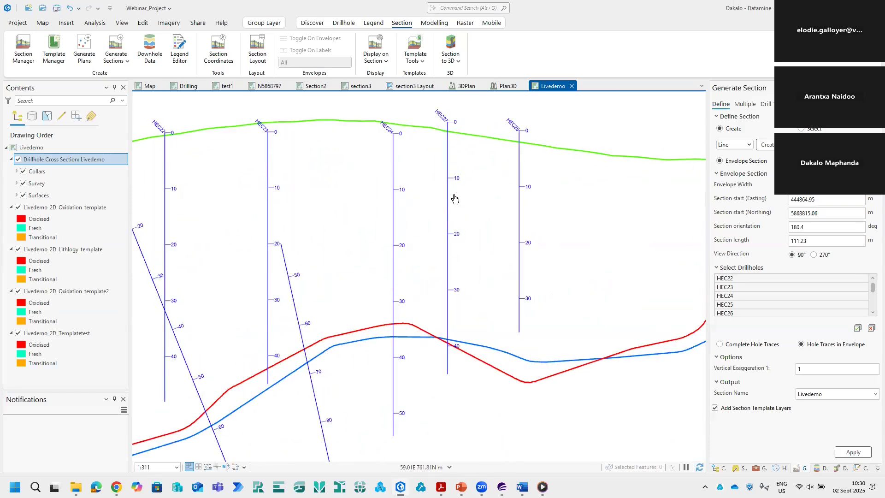
scroll(454, 200, down, 2)
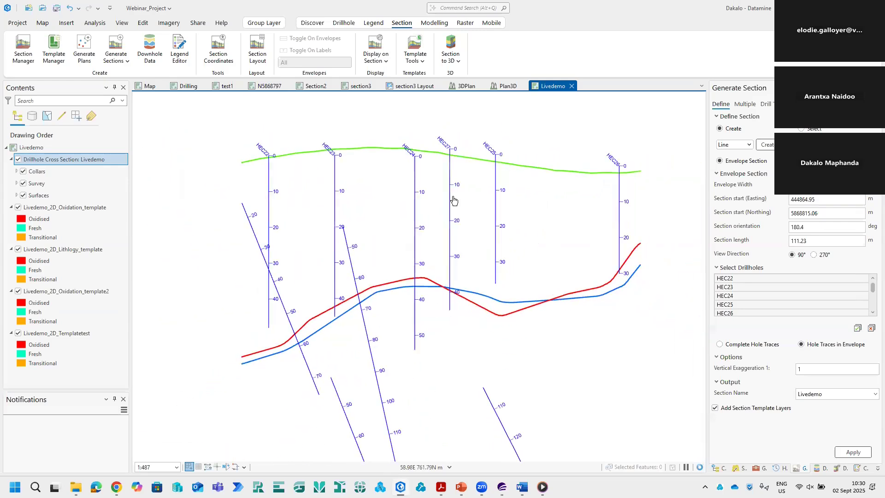
scroll(454, 200, up, 2)
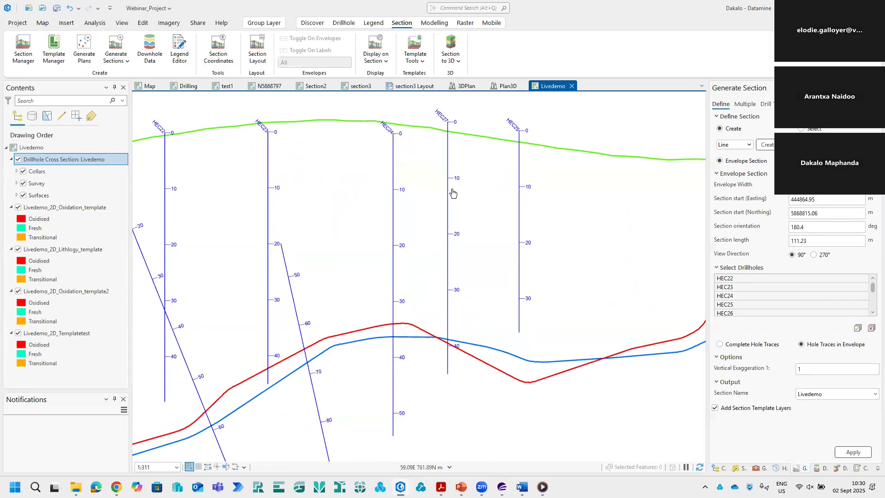
scroll(454, 195, down, 2)
scroll(443, 212, down, 2)
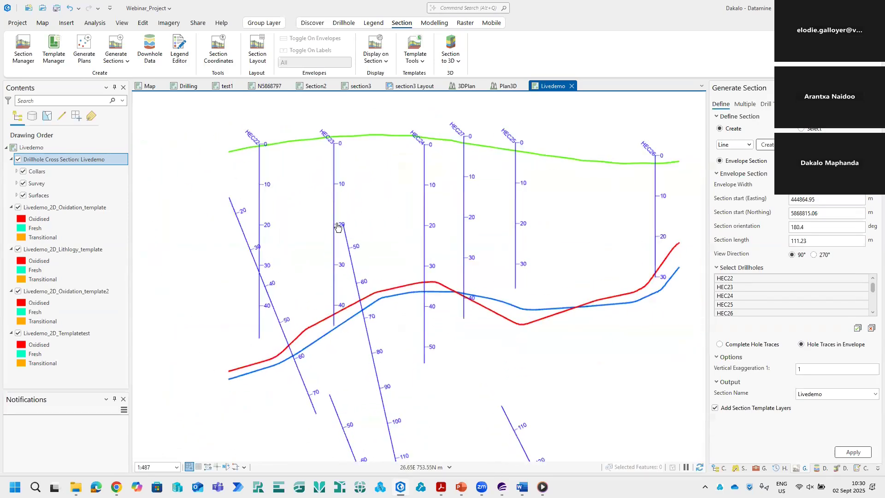
scroll(496, 239, up, 2)
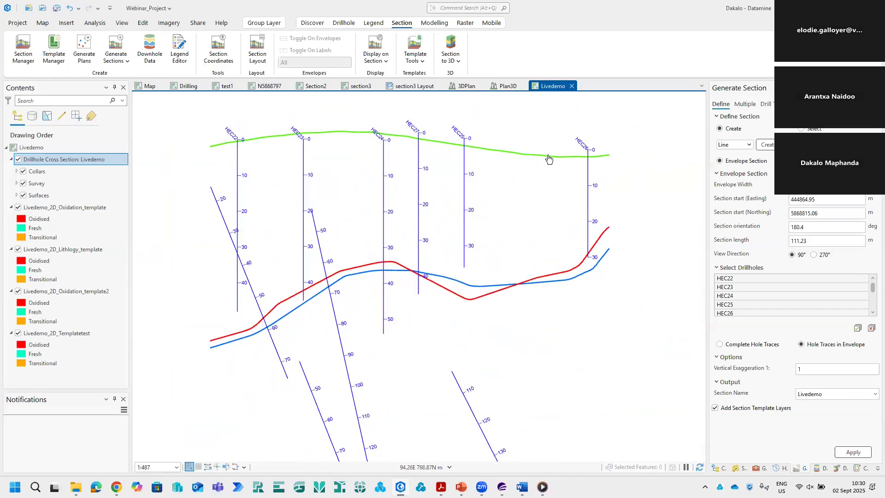
scroll(382, 179, up, 2)
scroll(382, 178, down, 2)
Add a trade shade to the downhole data using the Oxidation field of the DH_Lithology table
click(149, 49)
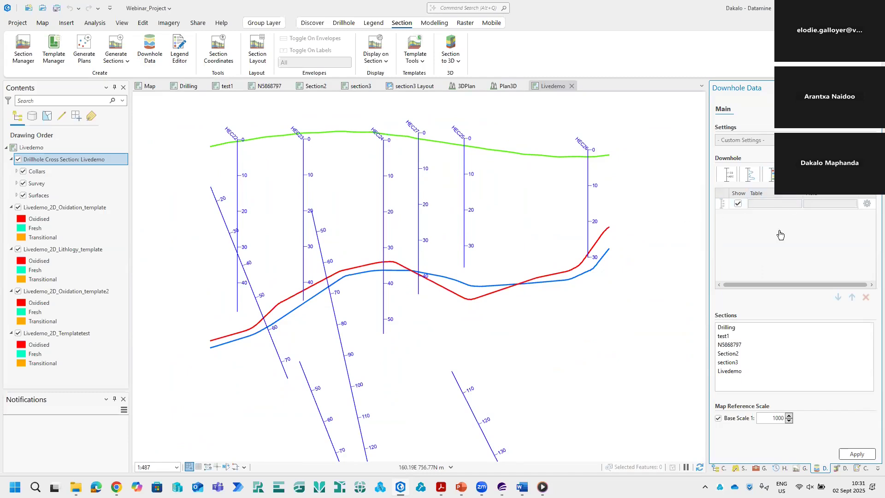
click(771, 147)
click(772, 165)
click(820, 227)
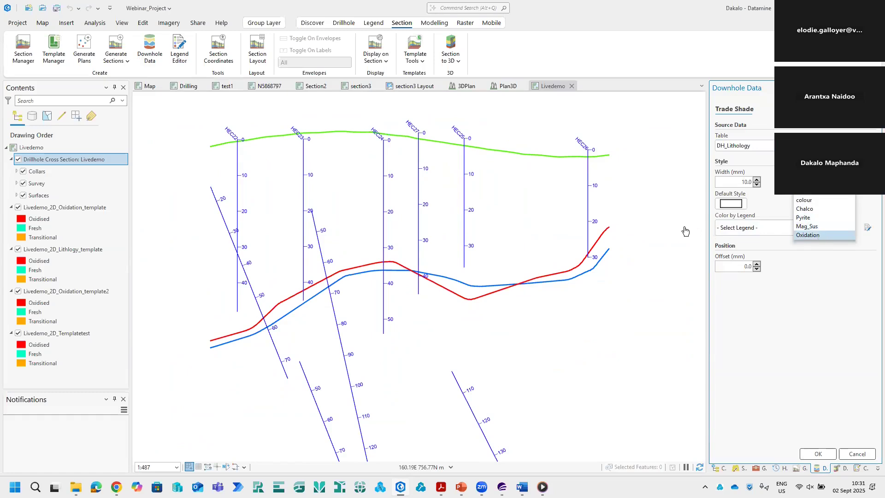
click(686, 231)
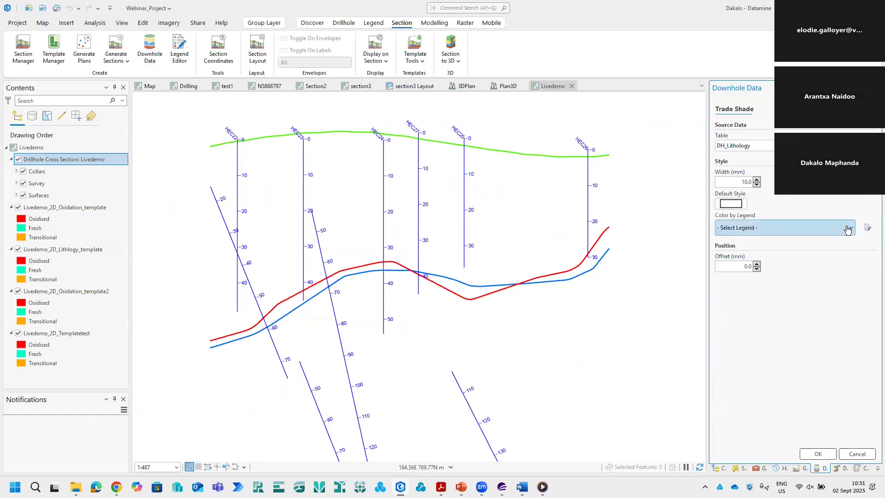
click(818, 233)
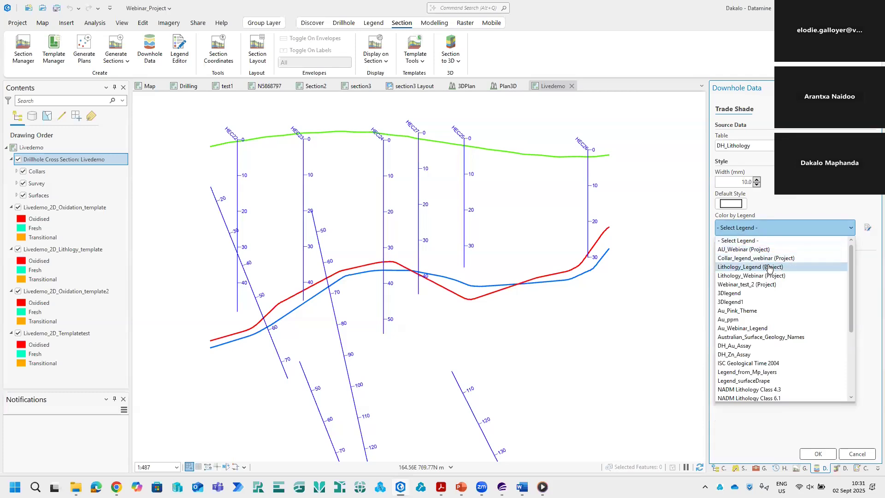
click(841, 233)
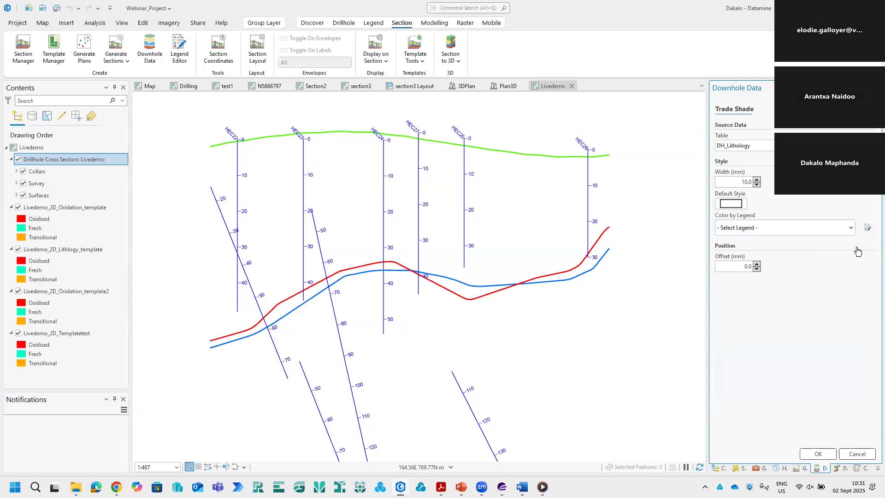
click(845, 229)
click(863, 229)
click(867, 227)
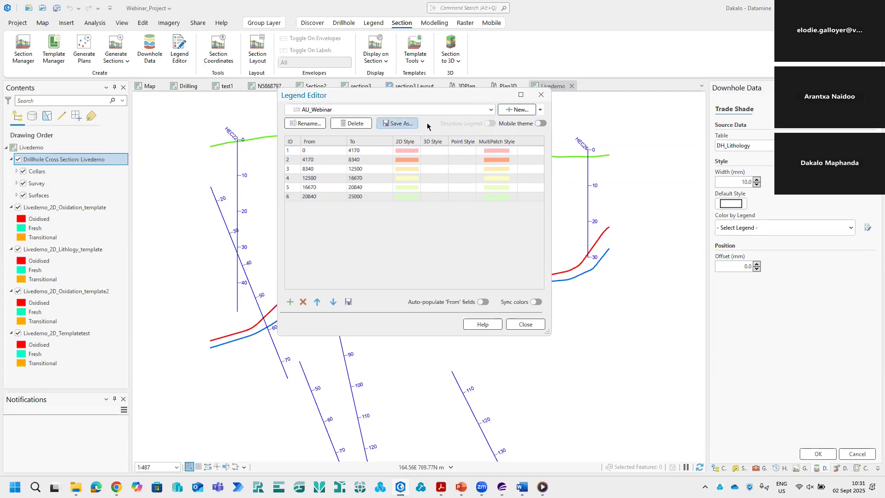
click(540, 110)
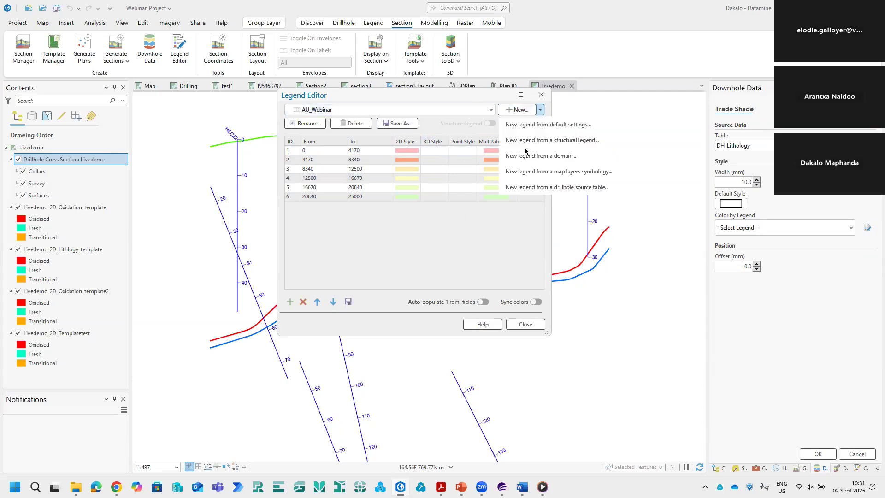
click(535, 188)
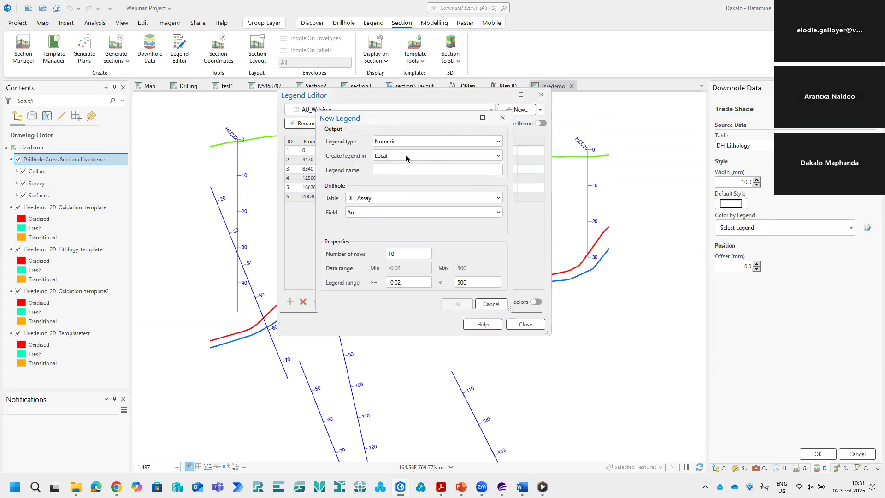
click(405, 199)
click(376, 219)
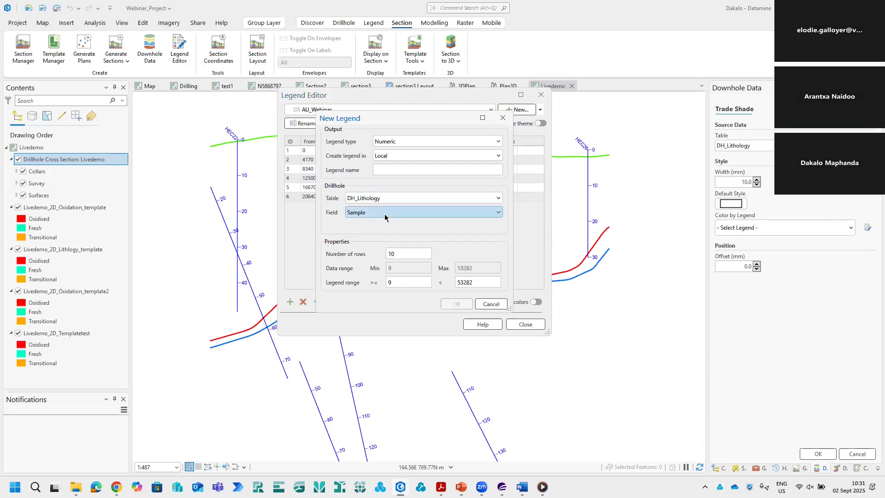
click(386, 214)
click(377, 306)
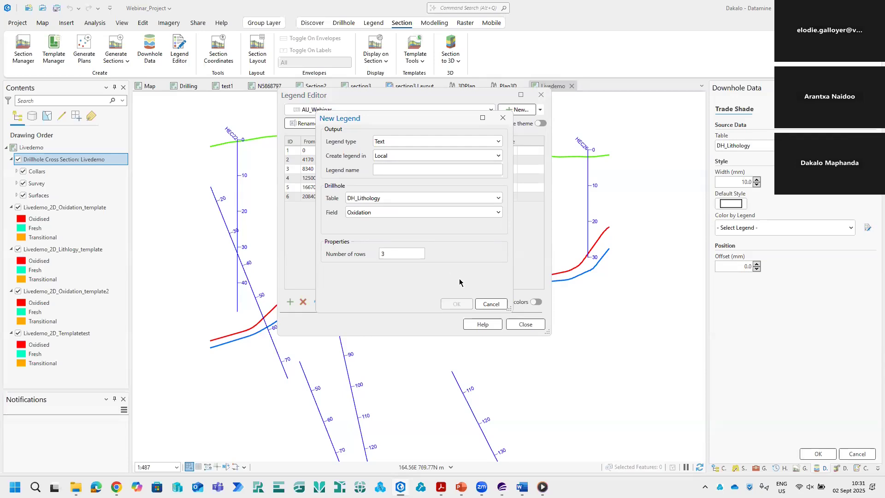
click(489, 305)
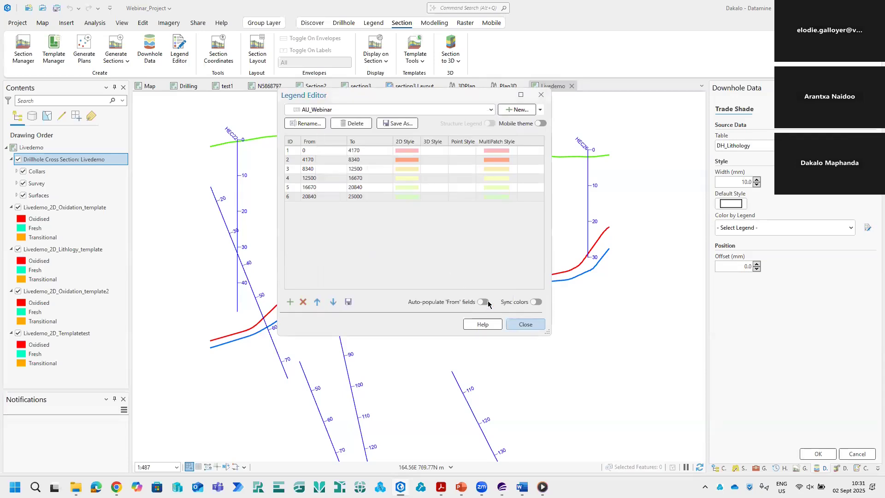
key(Escape)
Colour the trade shade with the Oxidation-legend and accept its settings
click(813, 228)
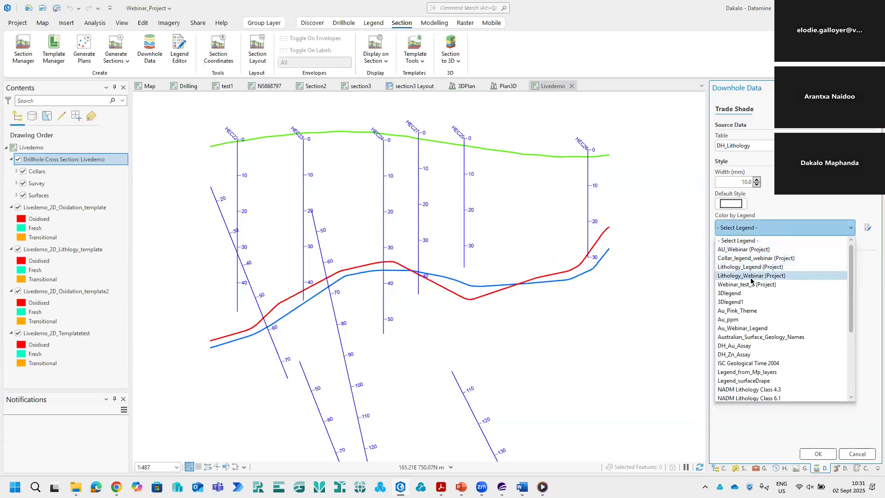
scroll(751, 279, down, 4)
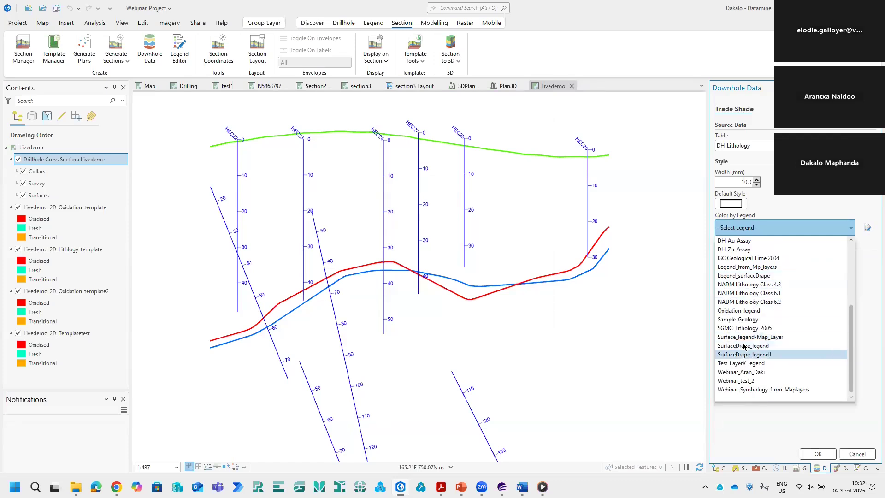
click(744, 311)
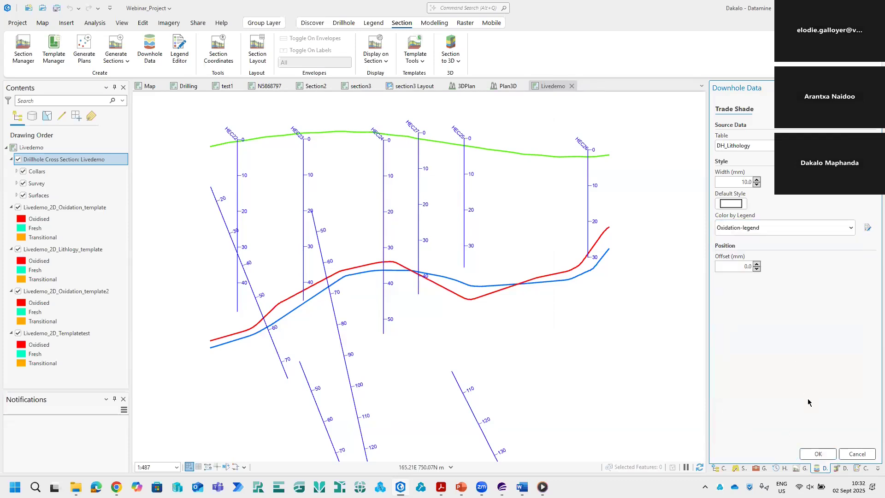
click(817, 453)
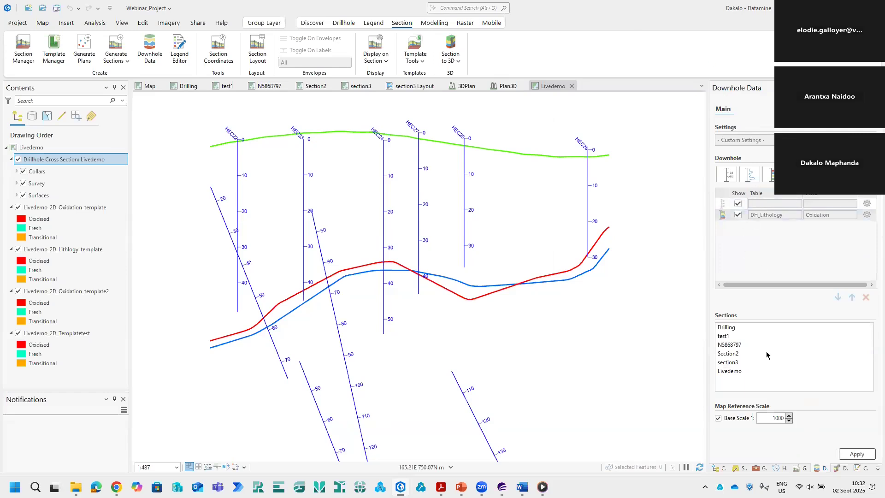
Apply the downhole data to the Livedemo section with the base scale at 1:1000
click(753, 362)
click(735, 373)
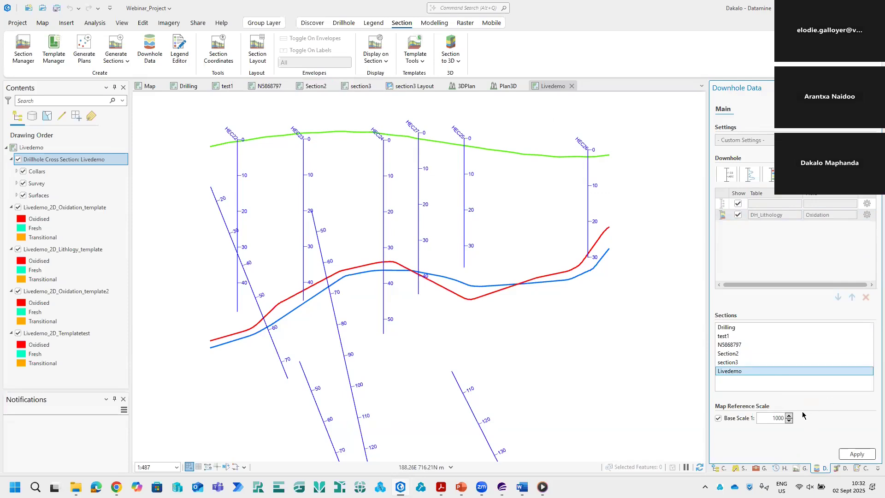
click(855, 455)
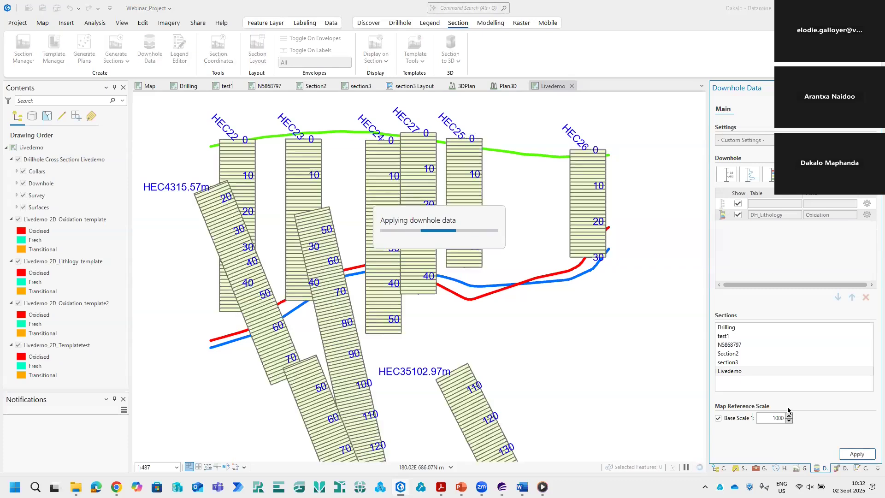
Hide the depth annotation and ticks of the Survey group in the Livedemo section
click(16, 196)
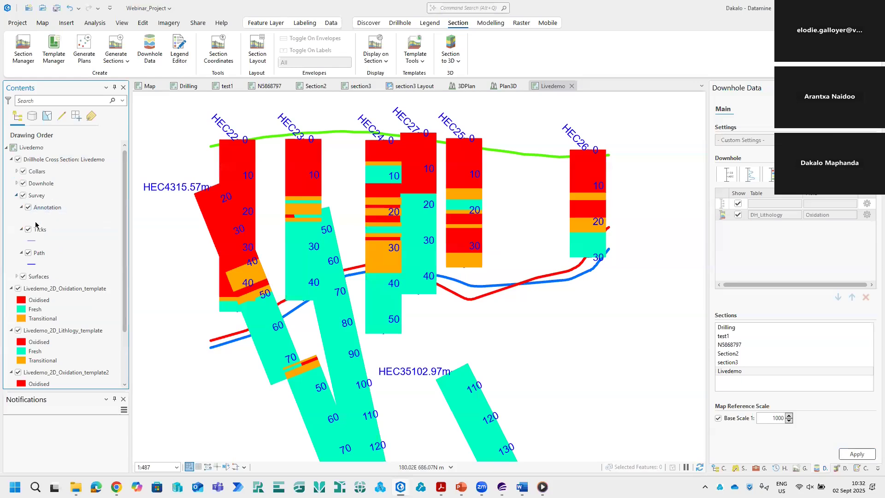
click(28, 207)
scroll(484, 245, down, 2)
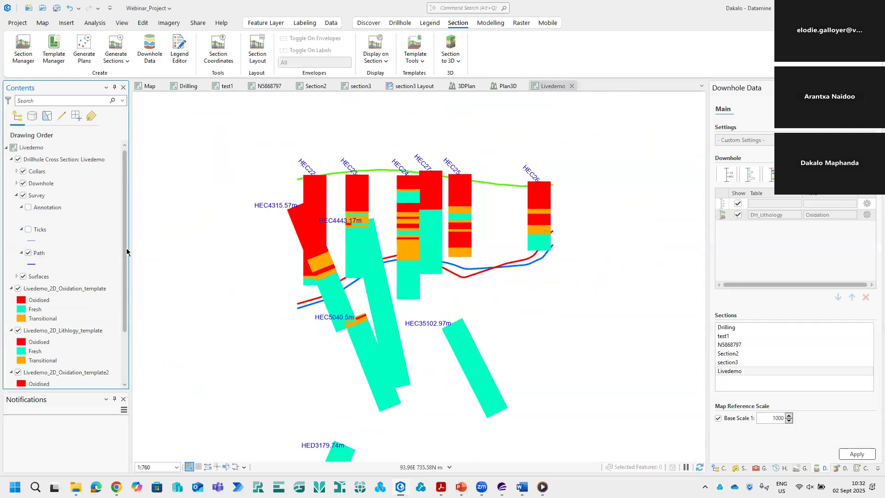
Examine the oxidation intervals along the drillholes from HEC22 to HEC26 against the fresh and oxidation contact lines
scroll(409, 209, up, 2)
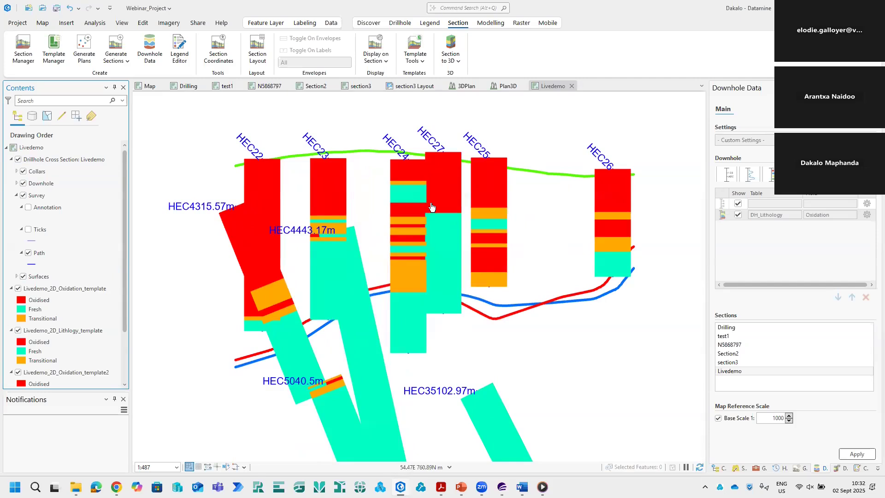
scroll(430, 199, down, 2)
scroll(510, 223, up, 2)
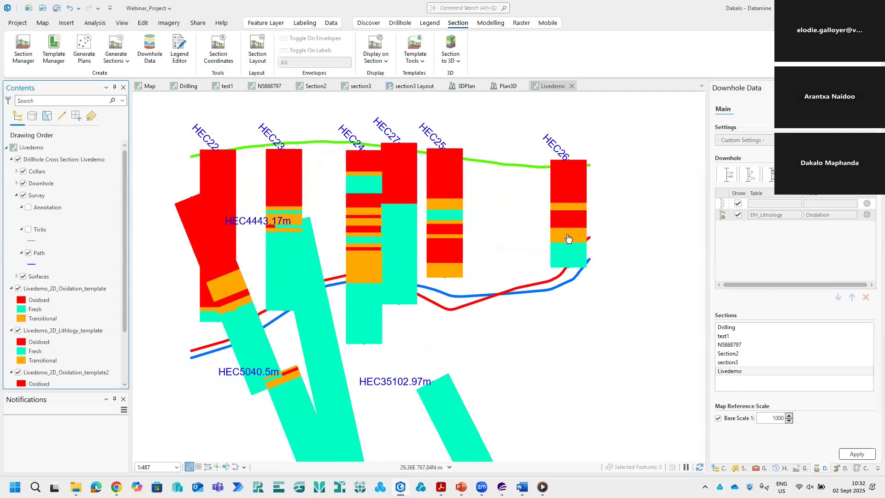
drag(252, 189, 310, 178)
drag(353, 236, 348, 218)
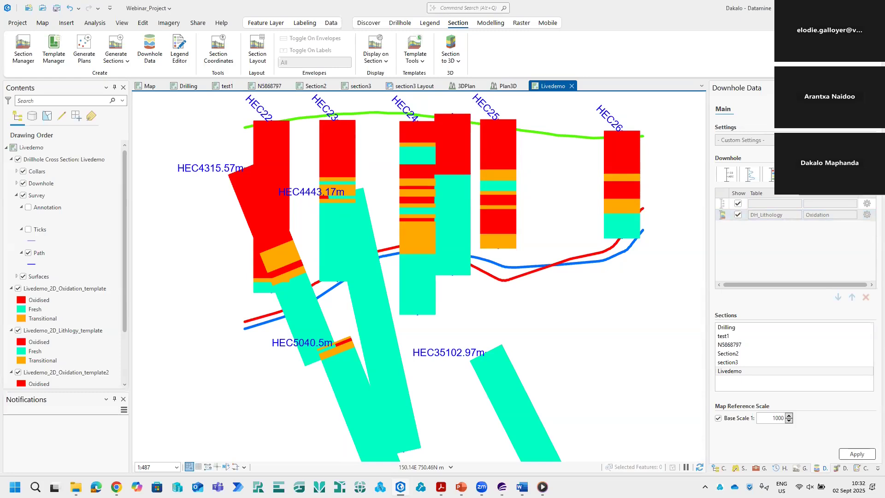
Add a bargraph to the downhole data using the Au field of the DH_Assay table
click(768, 177)
click(760, 145)
click(738, 164)
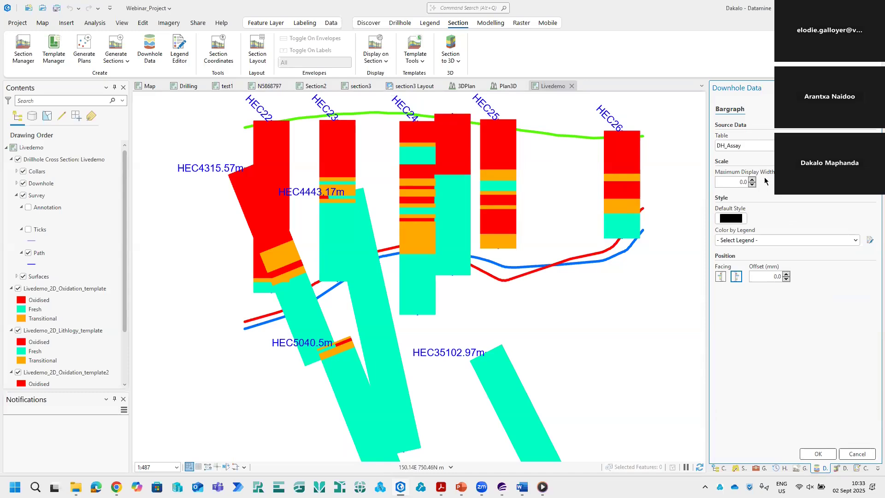
click(850, 145)
click(804, 165)
Cap the bargraph's minimum values at 0 and colour it with the AU_Webinar (Project) legend
click(870, 146)
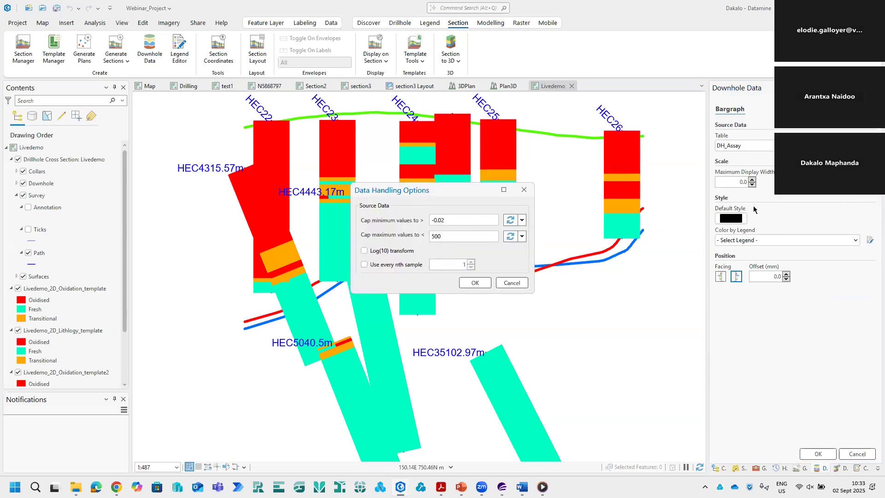
drag(463, 220, 428, 219)
key(BackSpace)
text(0)
click(481, 285)
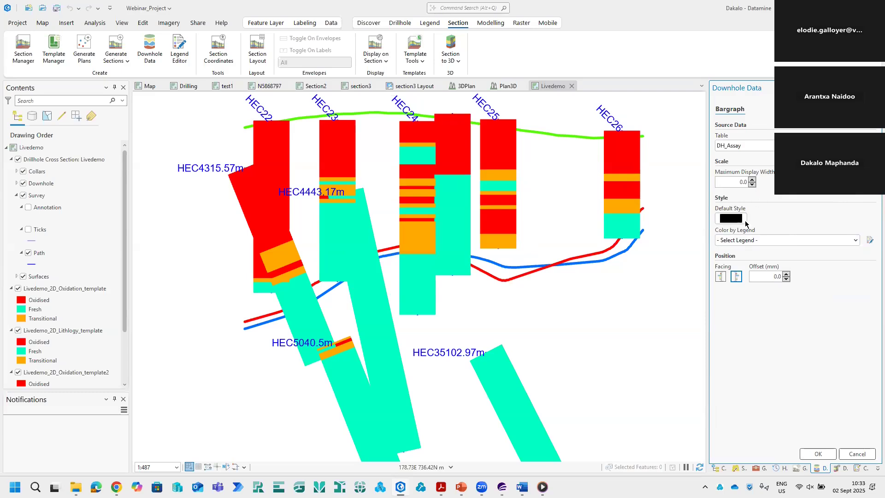
click(851, 240)
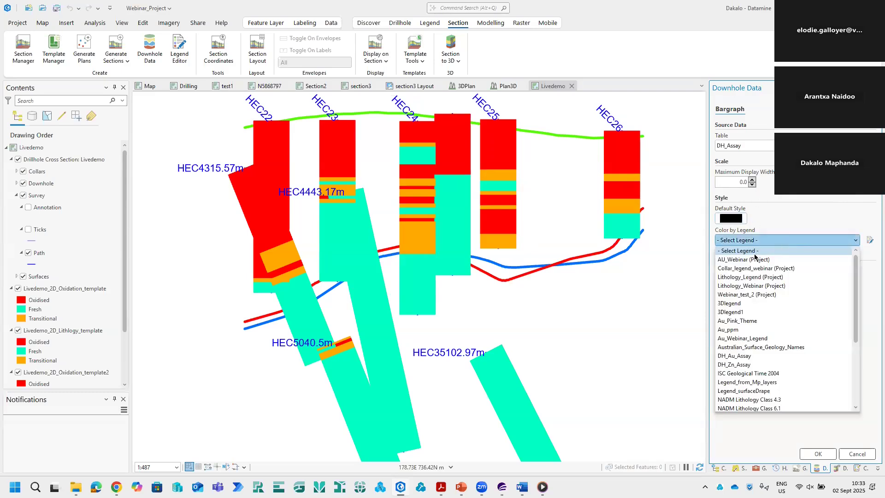
click(817, 261)
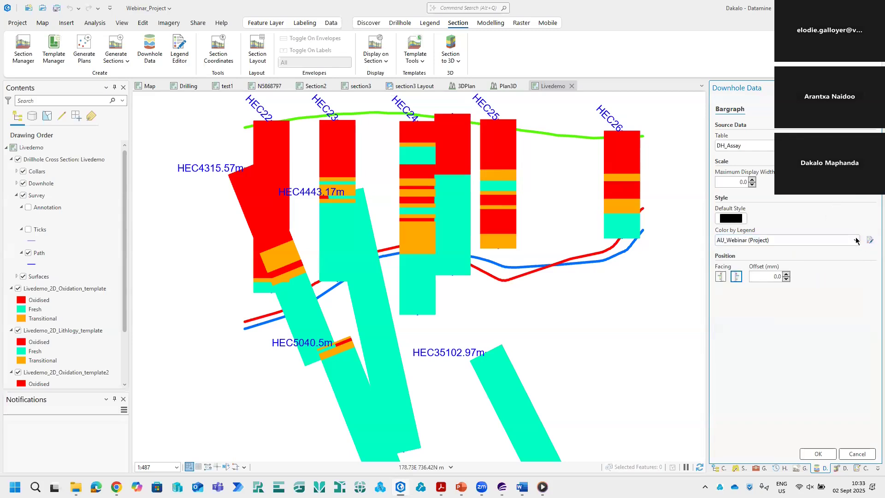
click(869, 240)
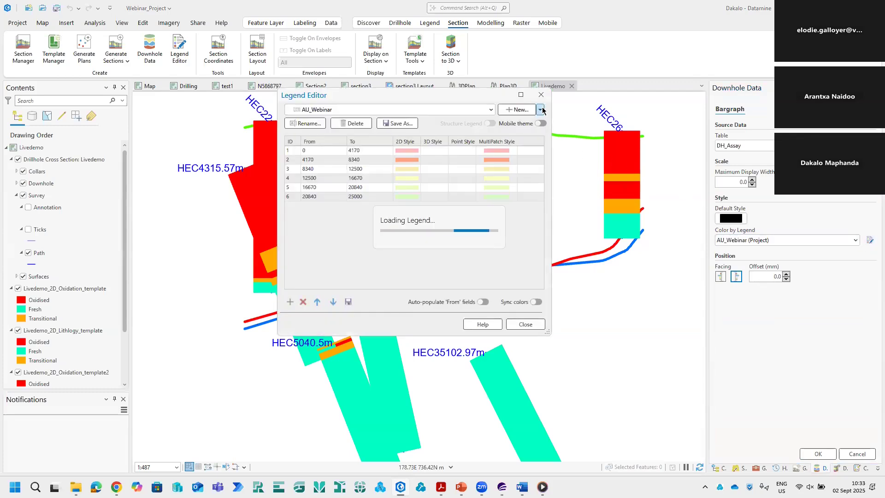
click(541, 110)
click(558, 189)
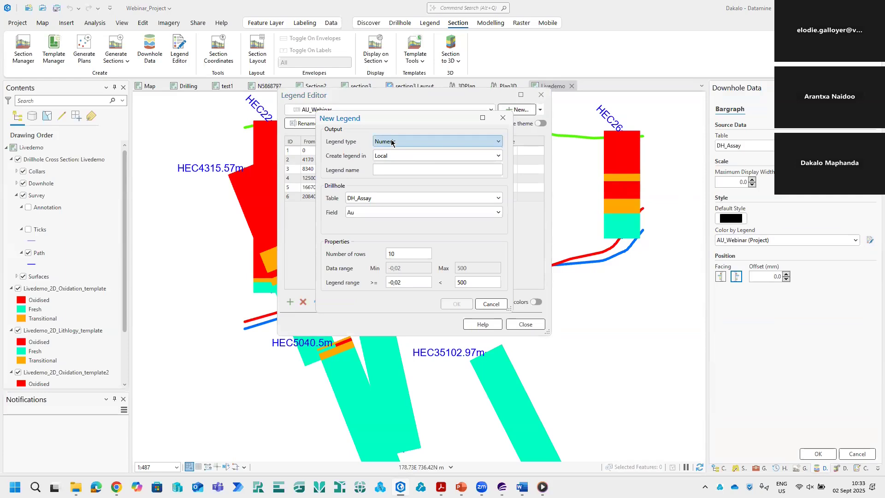
click(503, 301)
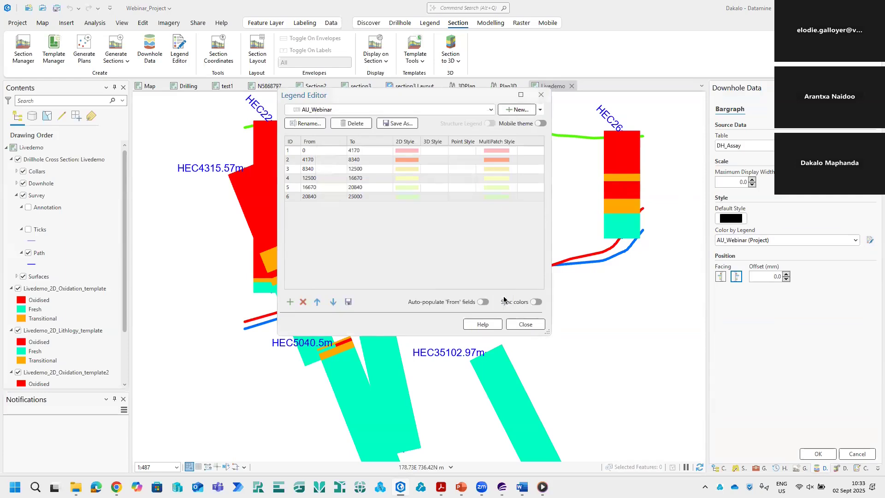
click(525, 324)
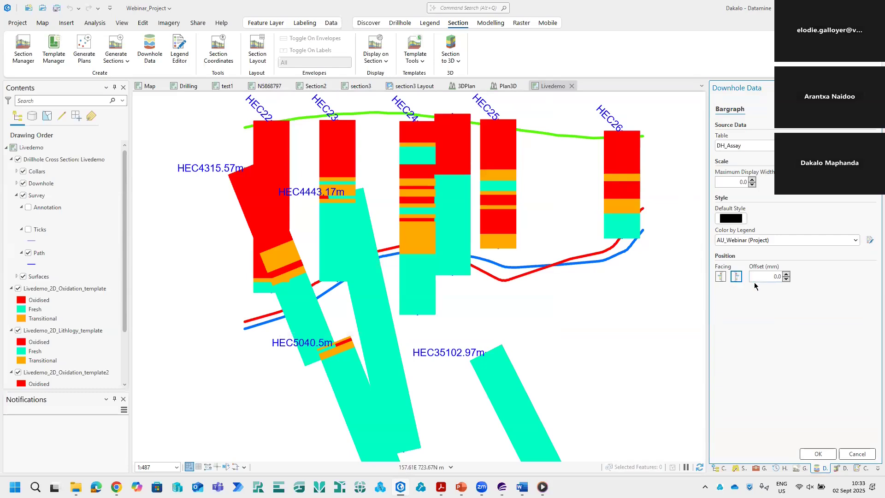
Set the bargraph's offset to 5 mm and apply the downhole data to the Livedemo section
double_click(777, 277)
text(5)
click(818, 453)
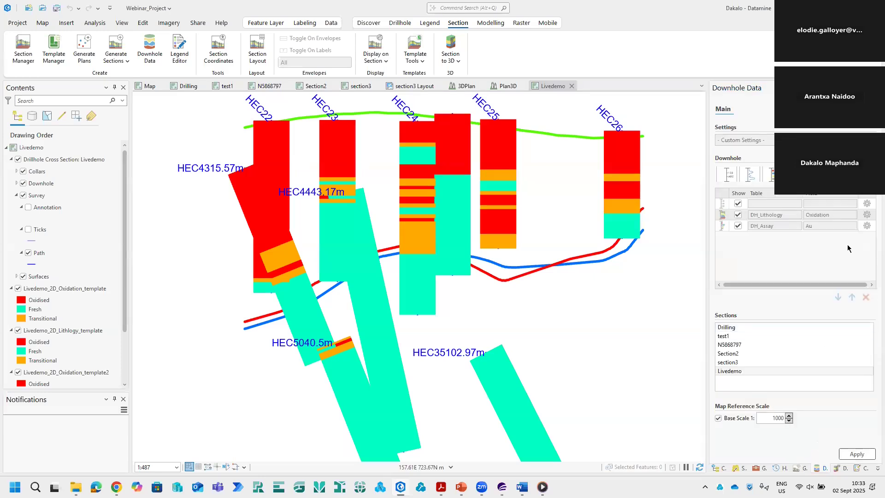
click(742, 371)
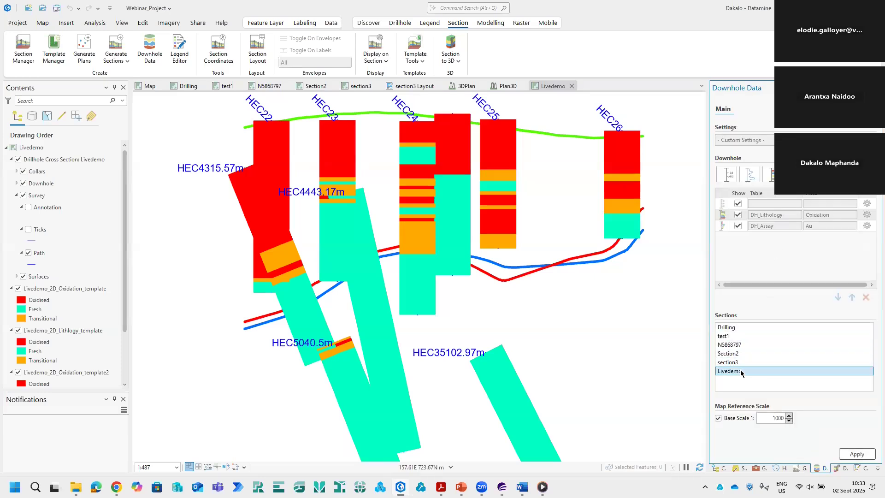
click(860, 451)
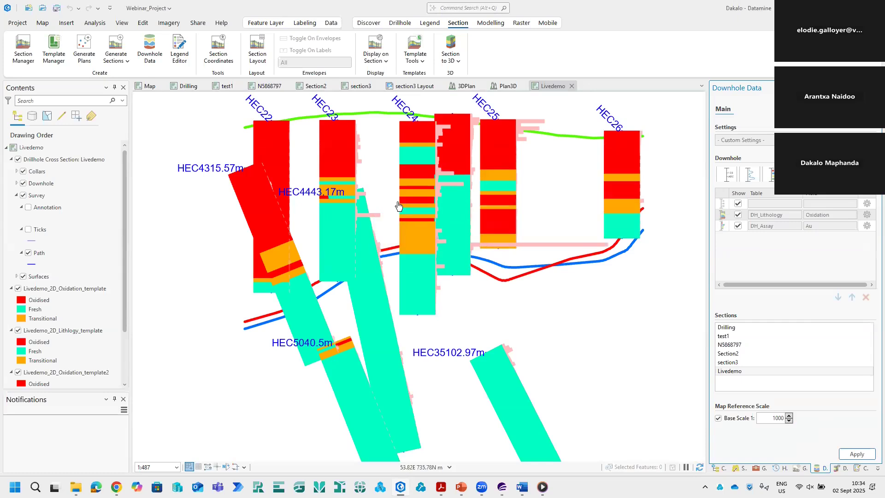
Add a linegraph to the downhole data using the Zn field of the DH_Assay table
scroll(361, 207, up, 2)
scroll(362, 207, down, 2)
scroll(532, 144, up, 2)
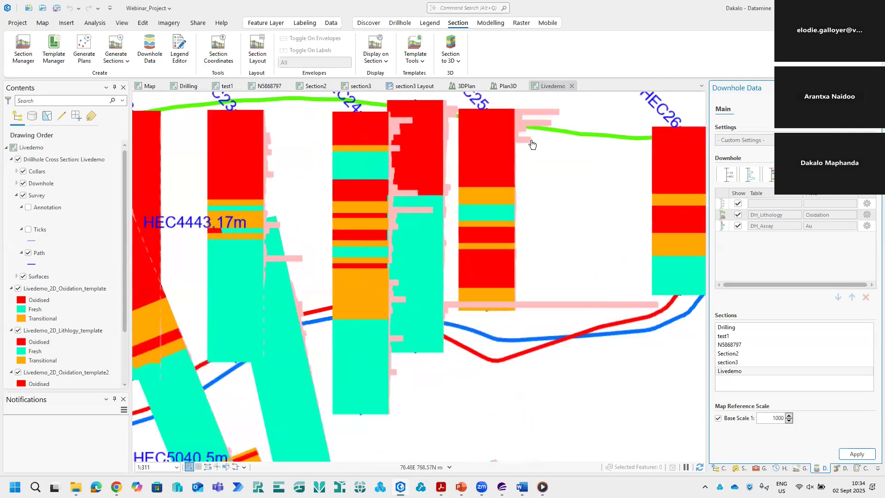
scroll(531, 143, down, 2)
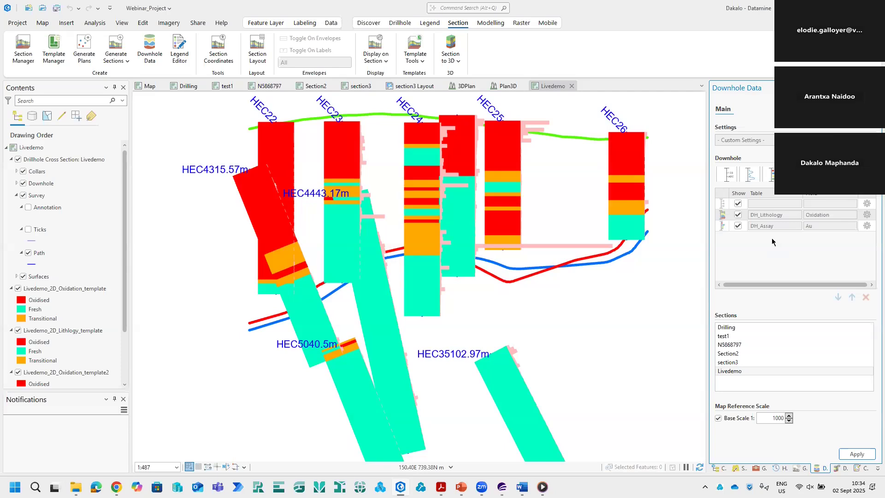
click(752, 178)
click(749, 145)
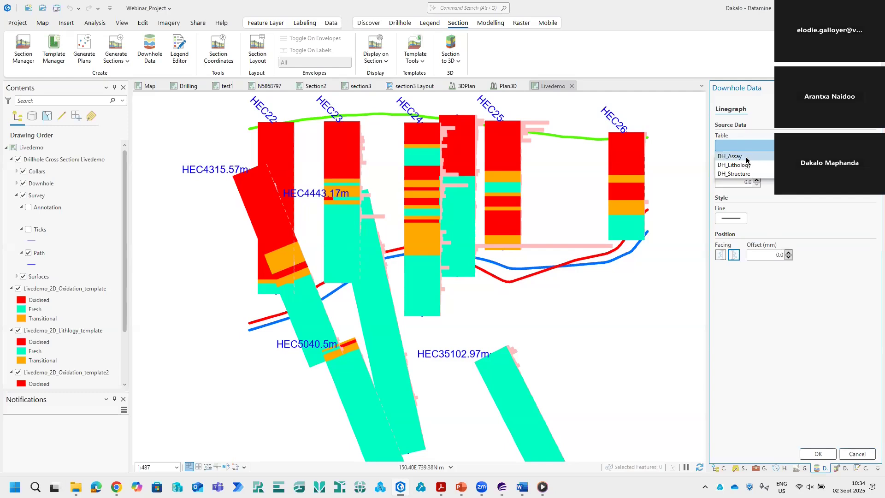
click(746, 158)
click(824, 146)
click(816, 165)
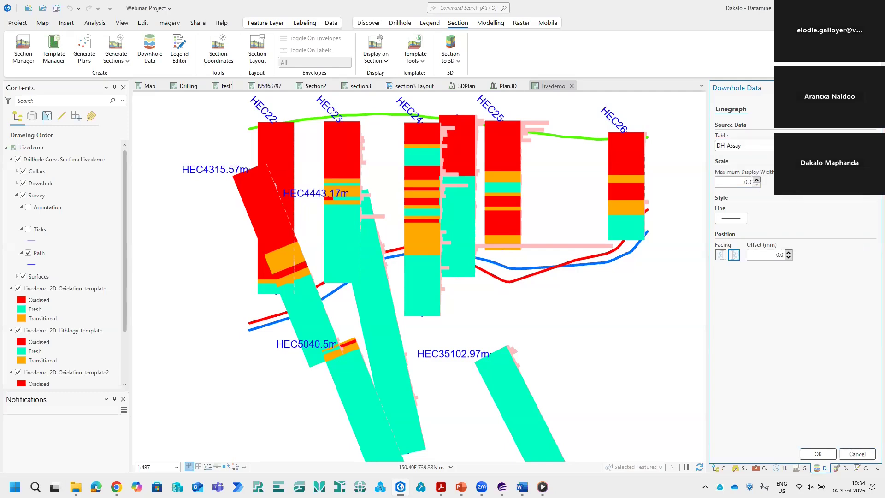
Cap the linegraph's minimum values at 0 and set its maximum display width to 50
click(868, 145)
drag(448, 203, 402, 207)
key(BackSpace)
text(0)
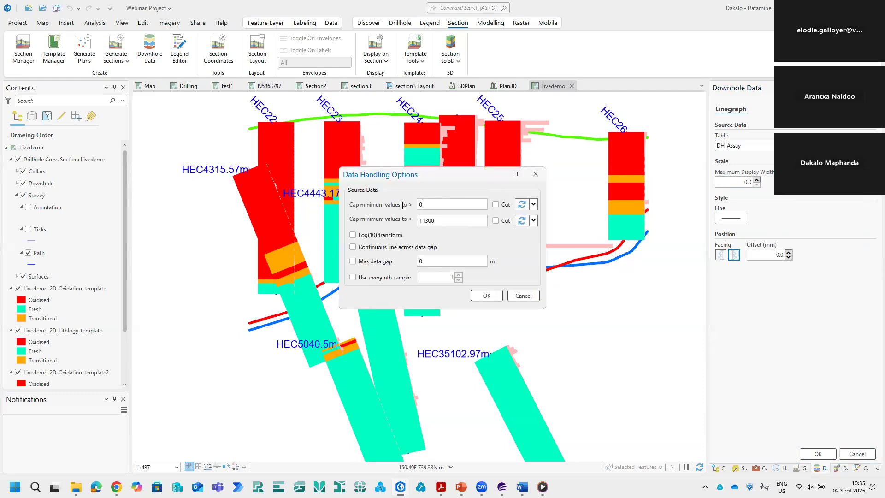
click(485, 296)
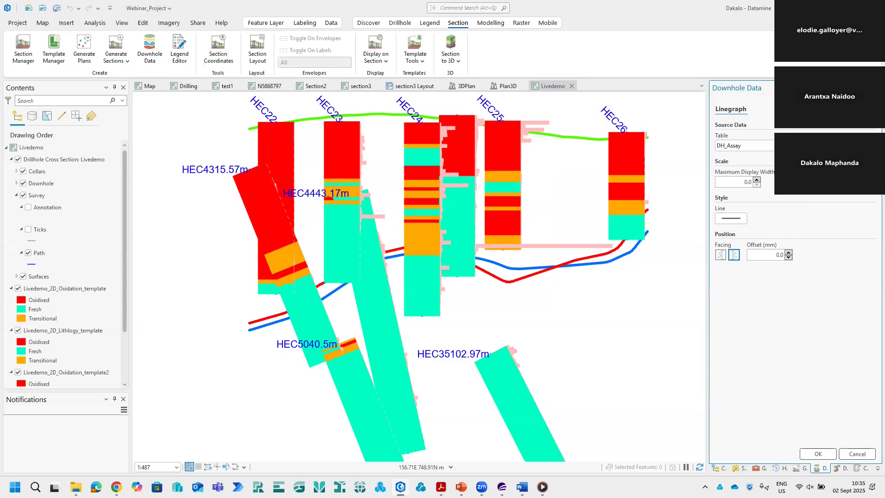
double_click(747, 183)
text(50)
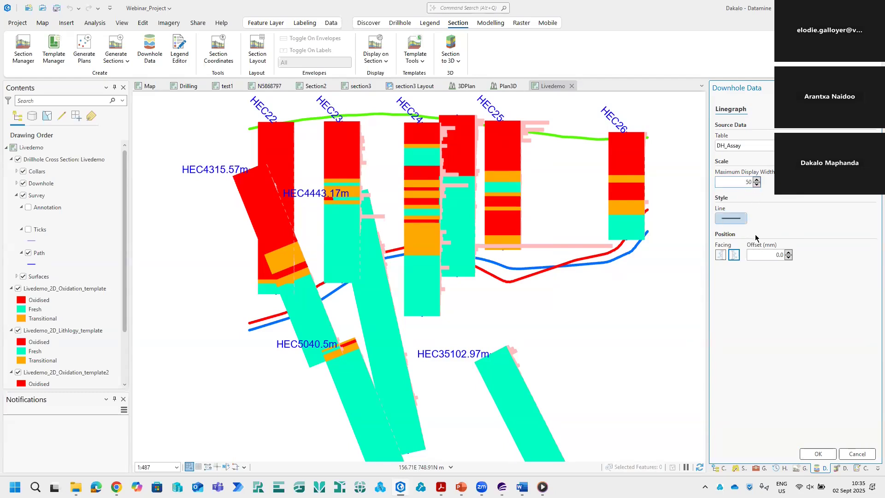
Change the linegraph's line colour to dark grey, keeping the solid line style
click(732, 218)
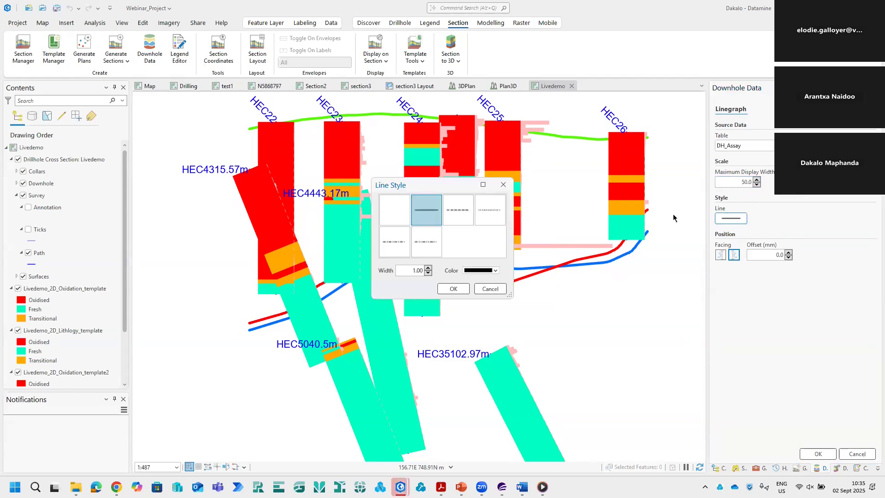
click(479, 271)
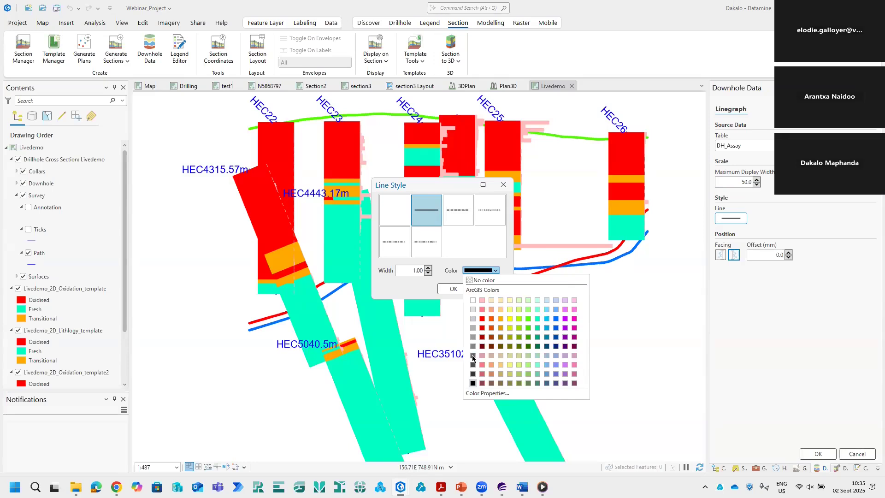
click(472, 376)
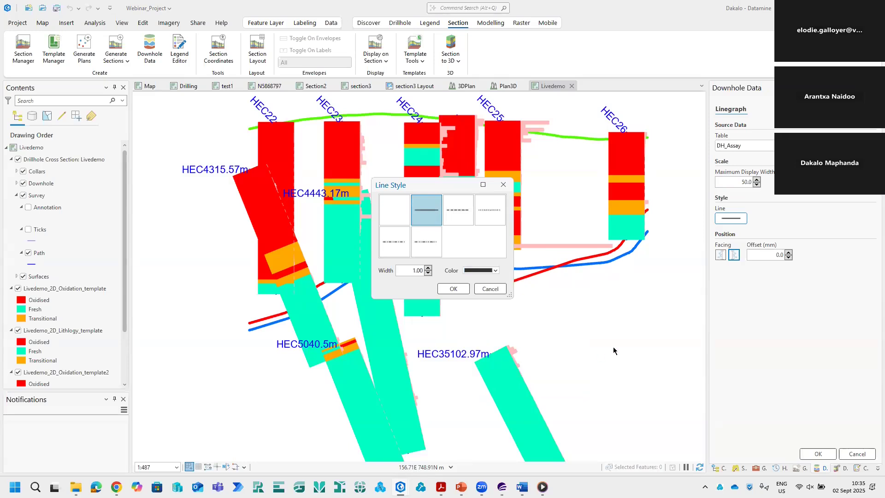
click(452, 288)
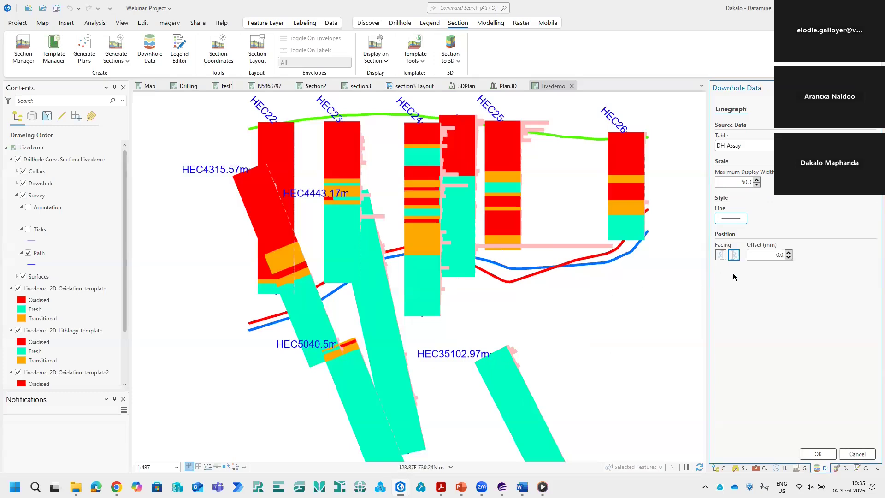
Face the linegraph to the left of the drillholes with a -5 mm offset and apply the downhole data to the Livedemo section
click(720, 255)
drag(775, 255, 798, 259)
key(BackSpace)
text(-5)
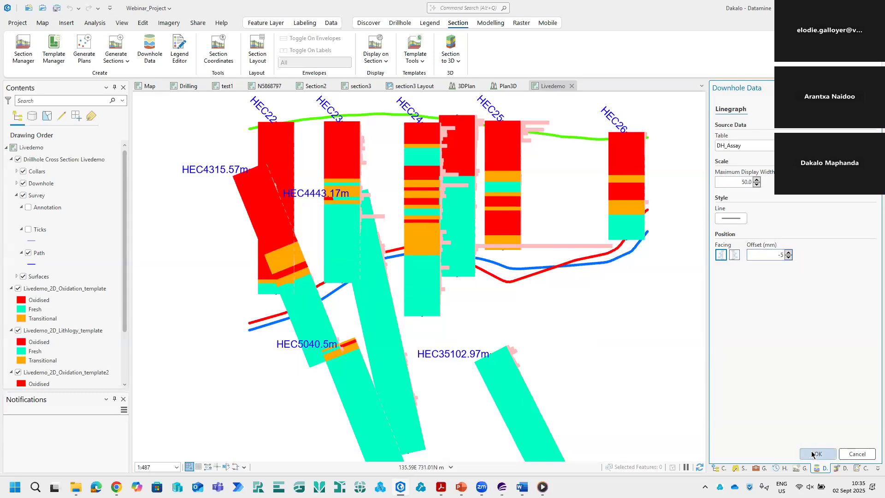
click(813, 454)
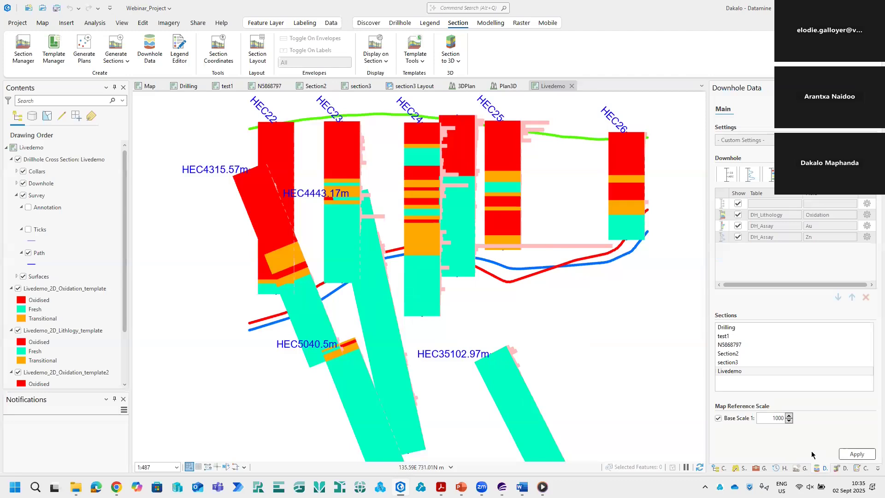
click(760, 371)
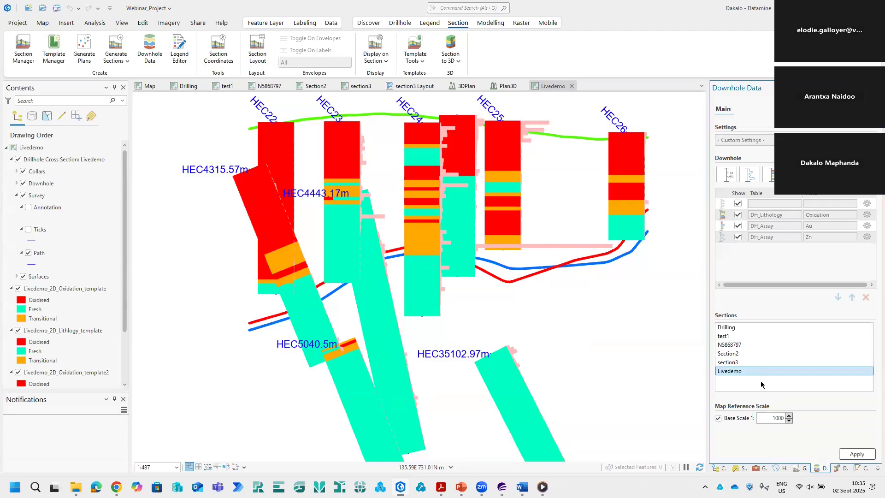
click(854, 454)
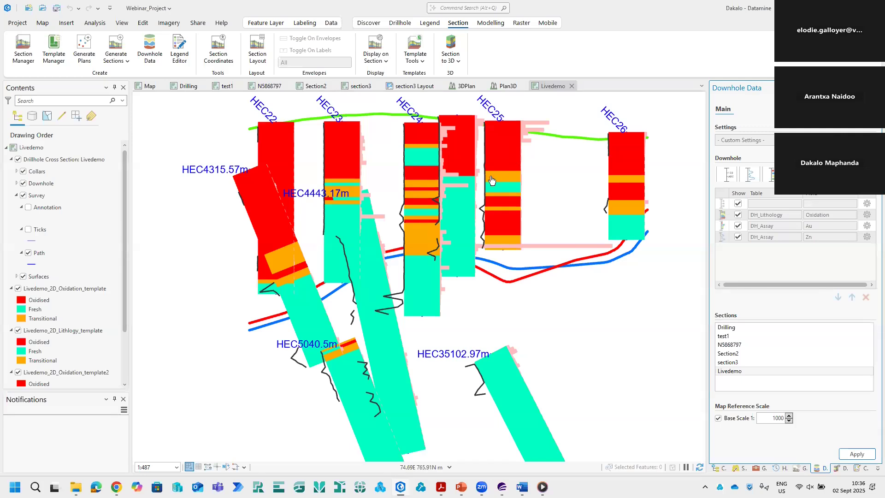
Examine the Zn linegraph and Au bargraph along the drillholes against the oxidation intervals and contact lines in the Livedemo section
scroll(448, 206, up, 1)
scroll(448, 206, up, 2)
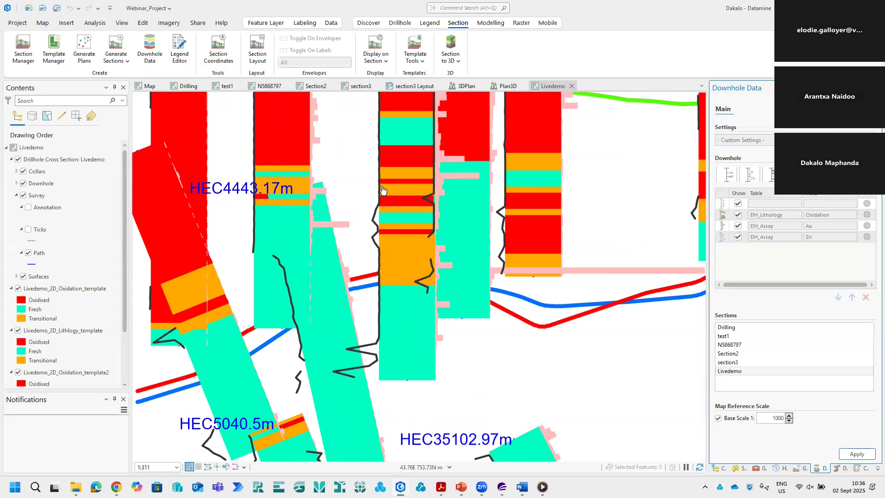
scroll(389, 192, down, 2)
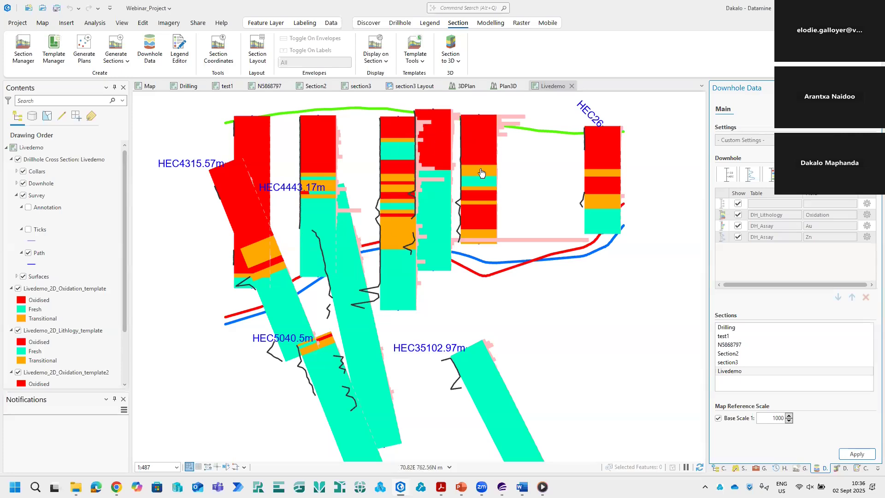
scroll(495, 183, up, 1)
scroll(496, 184, up, 1)
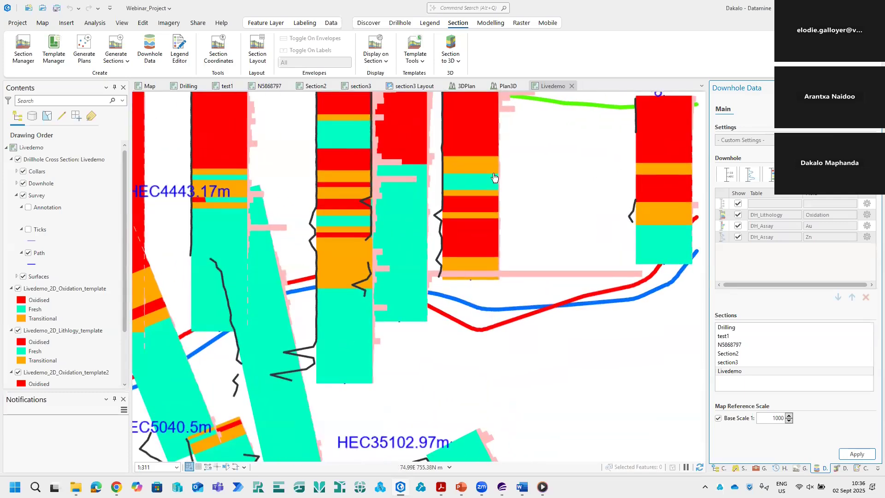
scroll(494, 179, down, 1)
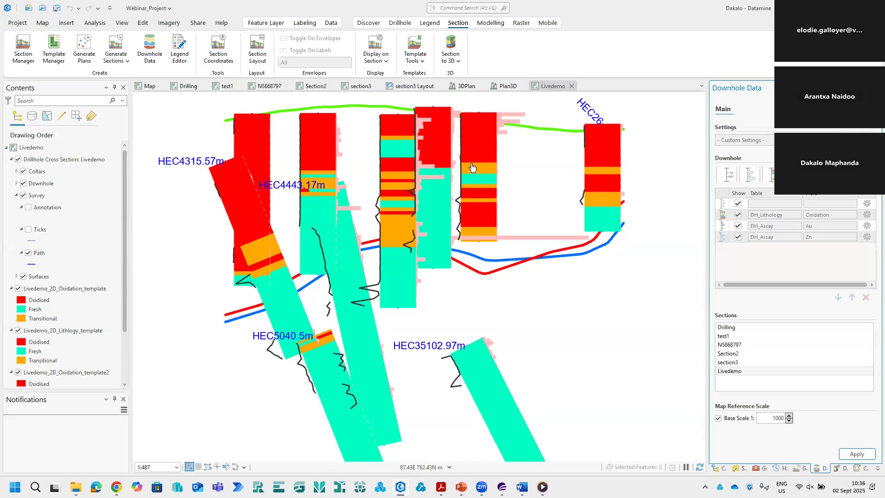
scroll(484, 147, up, 2)
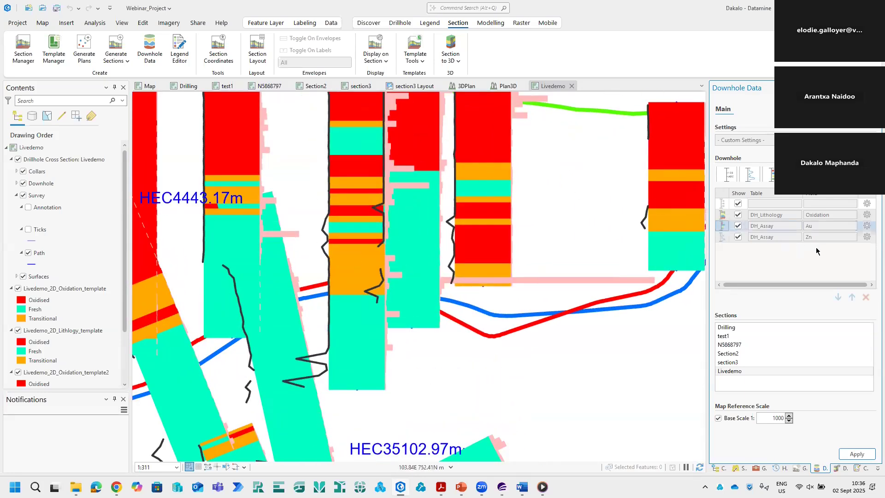
scroll(413, 208, down, 2)
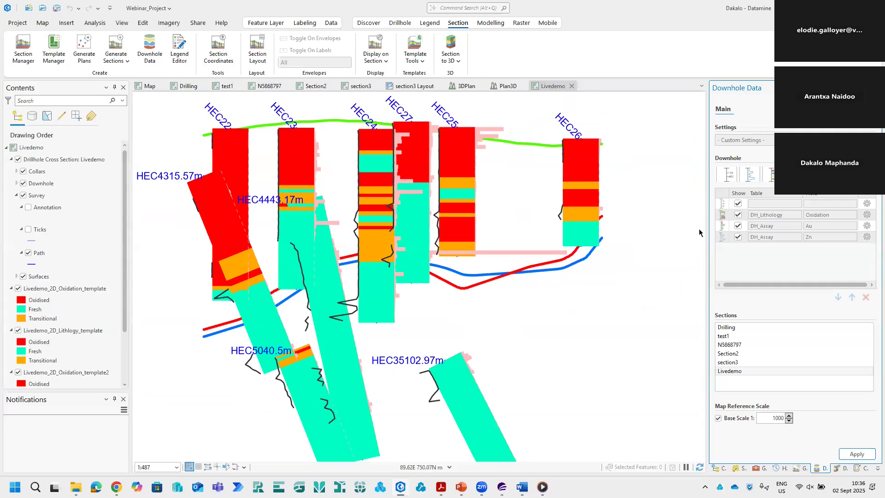
Save the downhole data settings in the Downhole Store category under the name Demolive
click(867, 140)
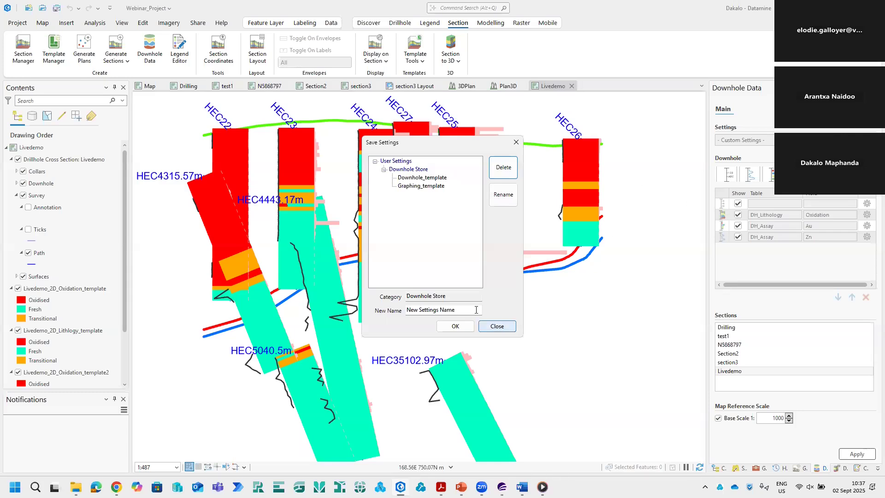
drag(467, 309, 399, 316)
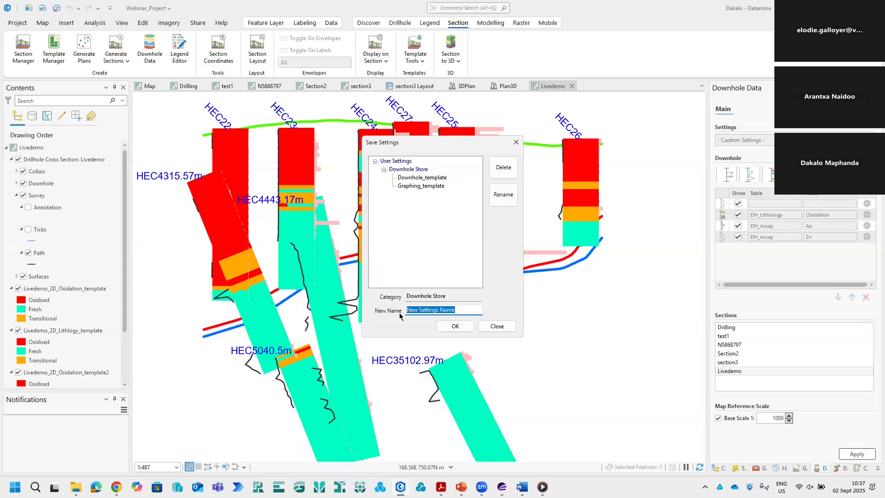
key(BackSpace)
text(Demolive)
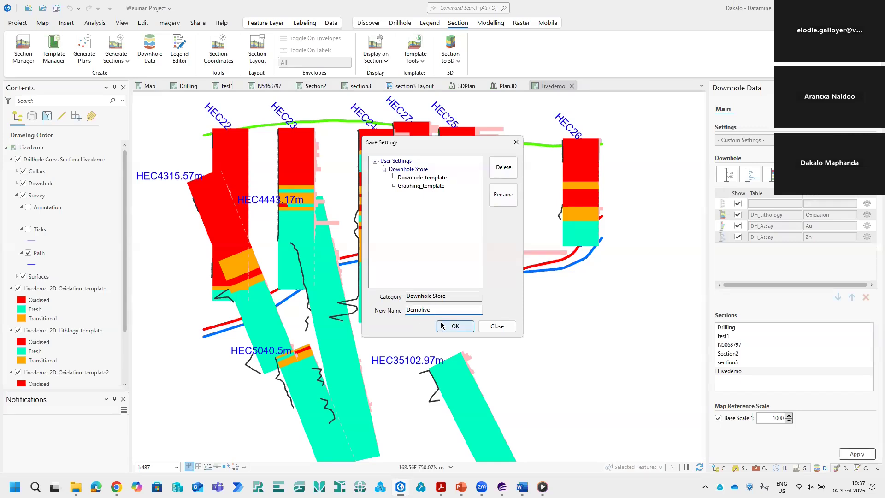
click(455, 326)
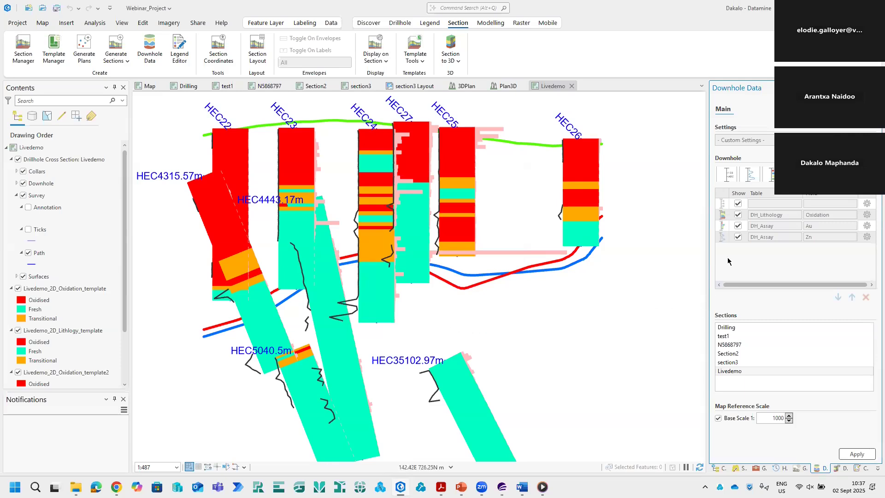
Turn off the DH_Lithology Oxidation entry in the downhole data list and turn it back on
click(738, 215)
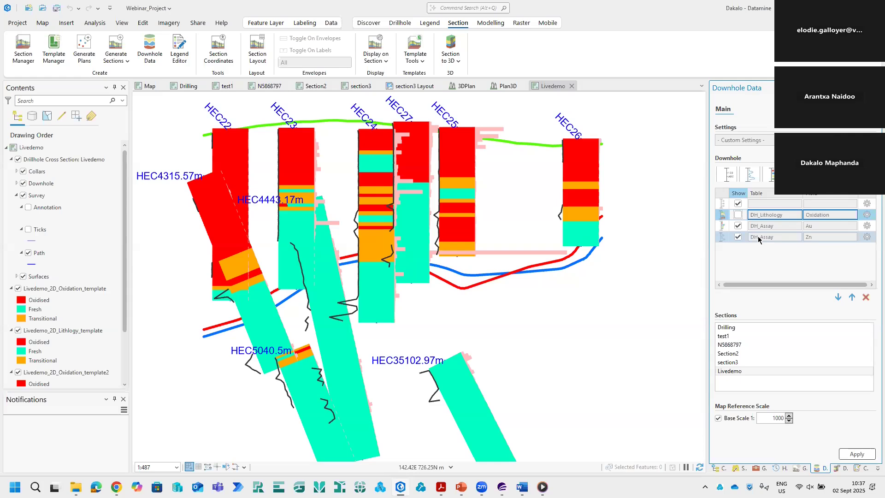
click(738, 215)
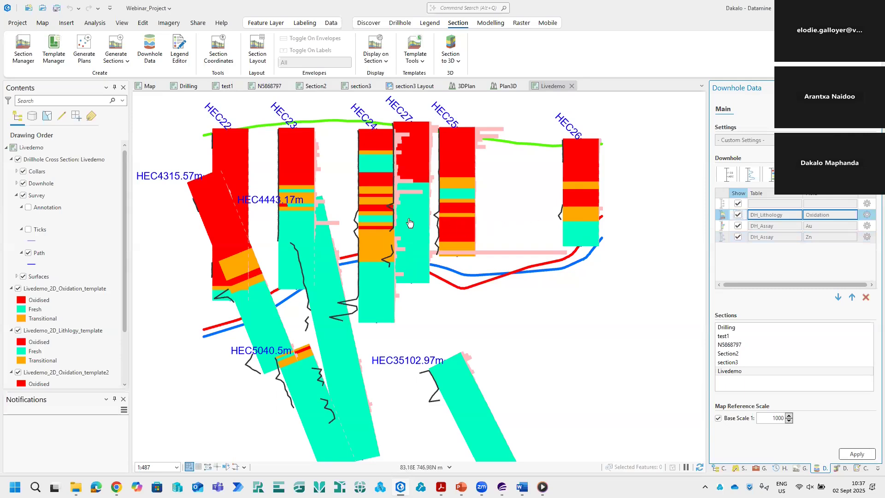
scroll(399, 219, up, 3)
scroll(398, 218, down, 3)
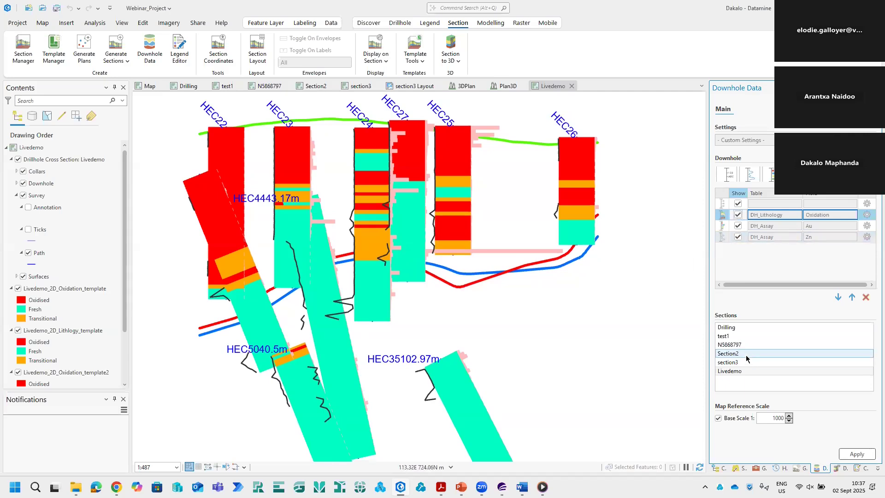
Select Drilling as the downhole data's target section and compare the Drilling plan map with the Livedemo cross section
click(757, 328)
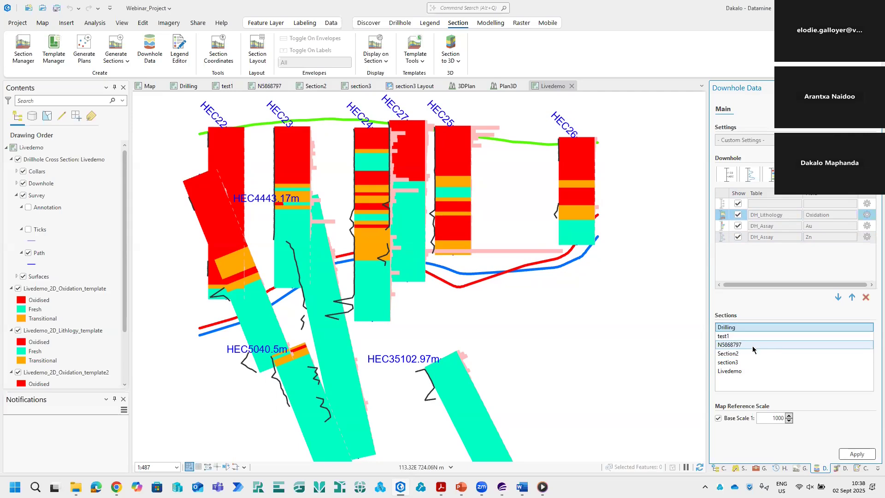
click(185, 86)
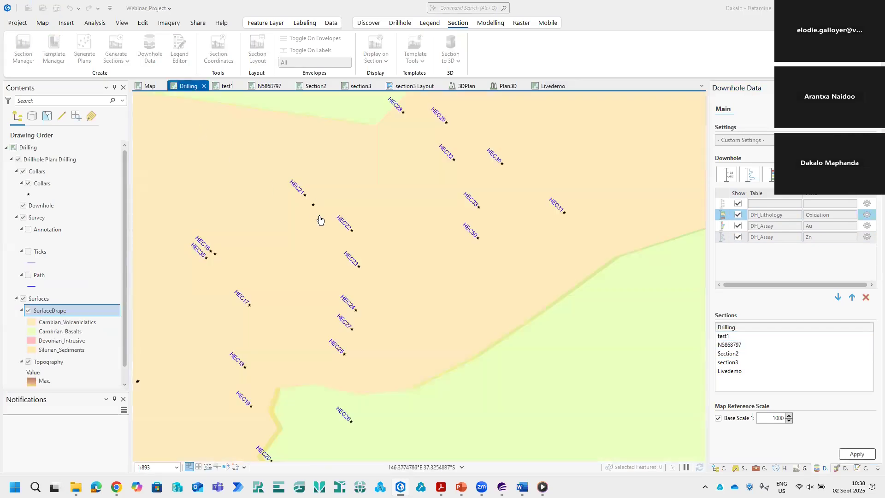
scroll(327, 218, up, 2)
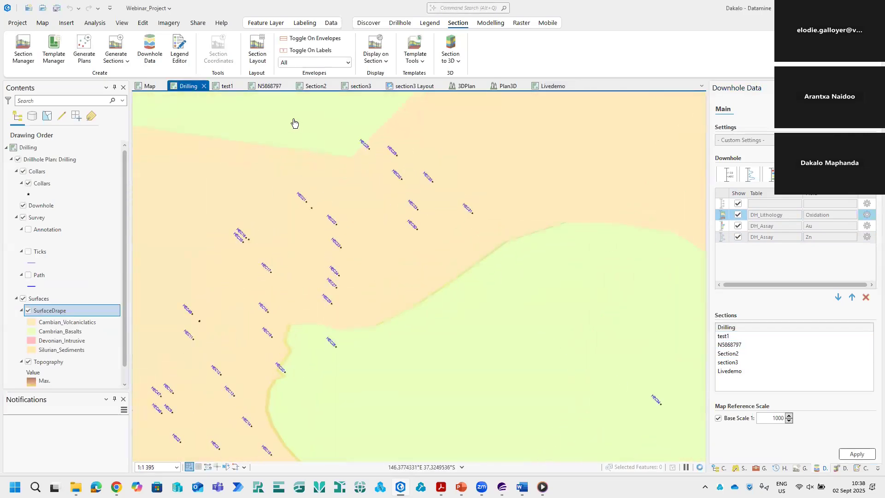
click(551, 86)
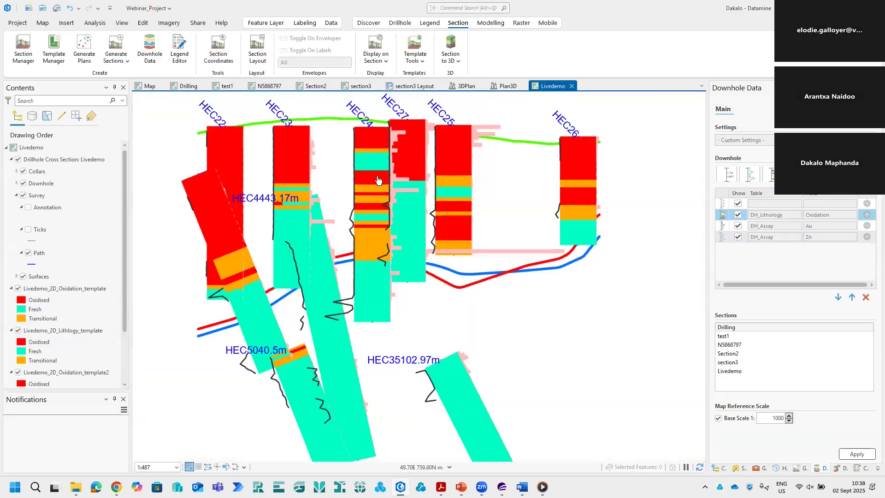
scroll(378, 178, up, 2)
scroll(378, 180, down, 2)
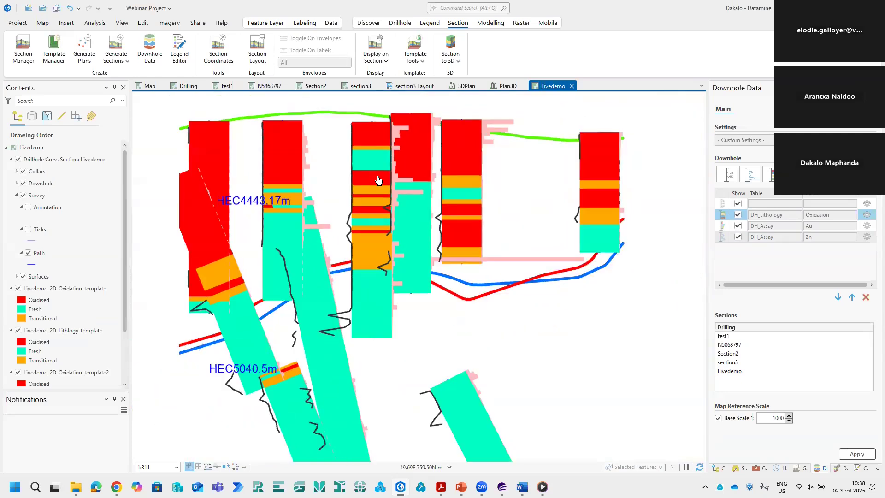
click(190, 86)
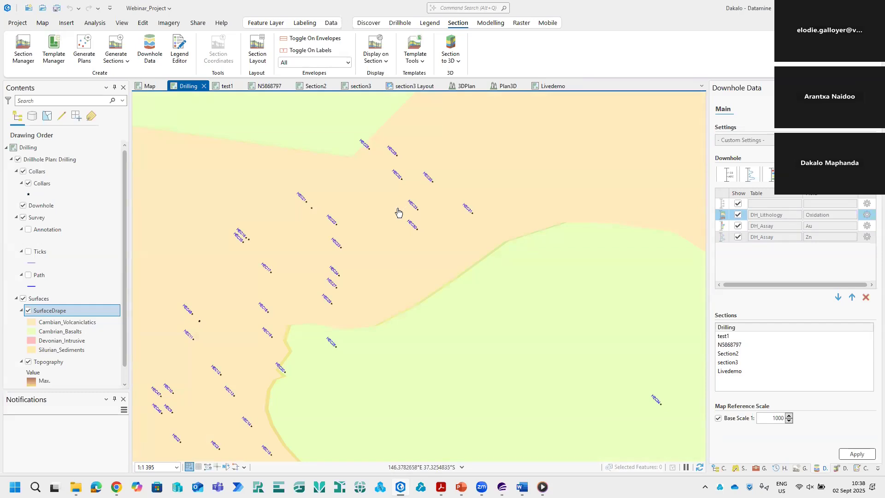
click(553, 86)
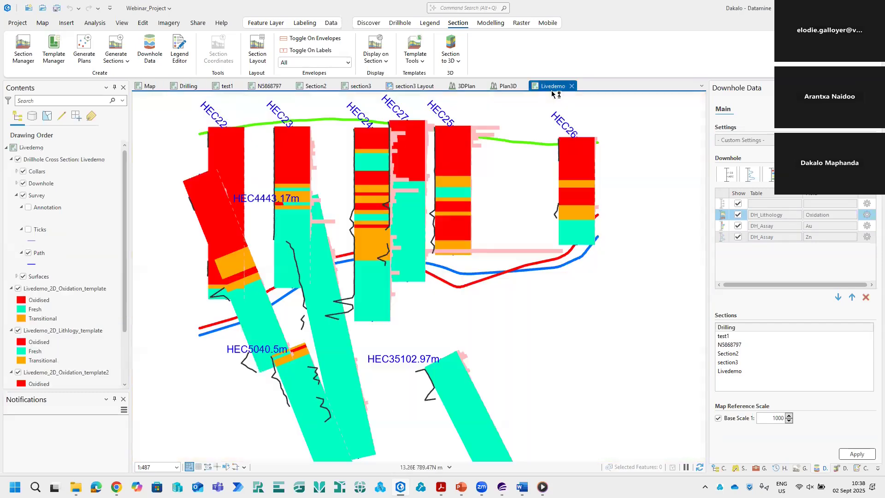
Apply the downhole data to the Drilling section and bring up the Drilling plan map
click(747, 327)
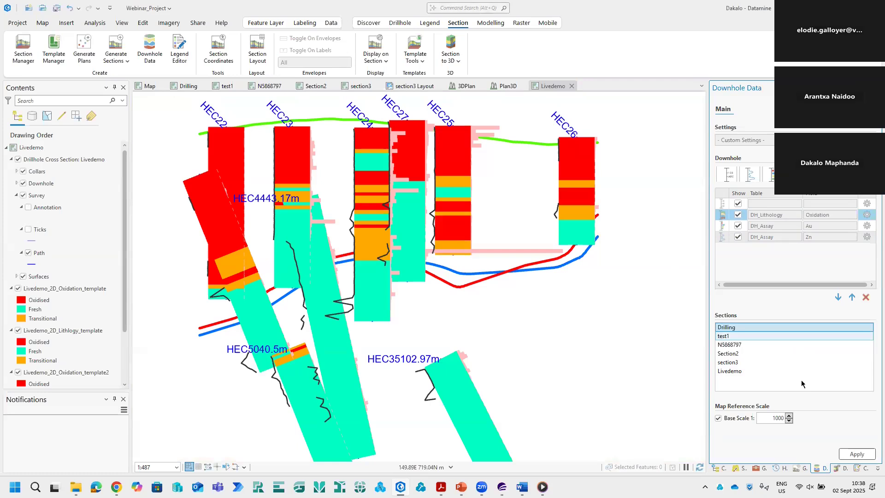
click(849, 455)
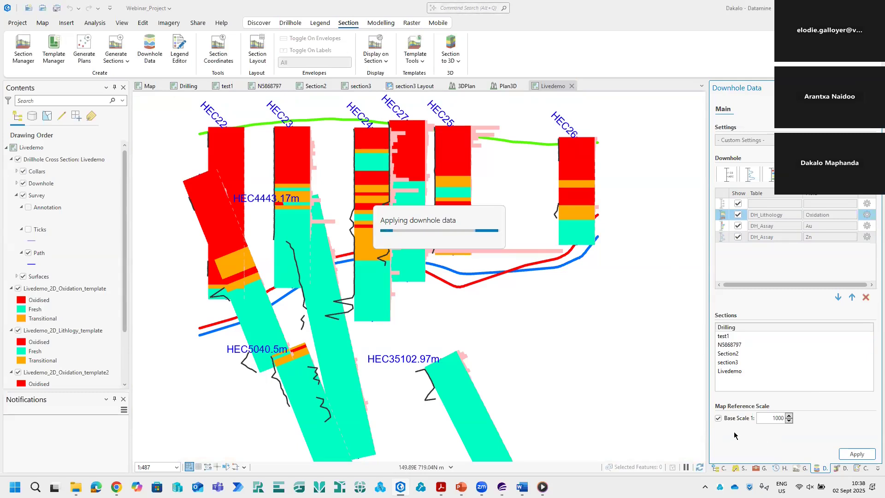
click(185, 86)
Examine the oxidation intervals, Au bargraph and Zn linegraph along the drillholes across the Drilling plan map
scroll(291, 244, up, 5)
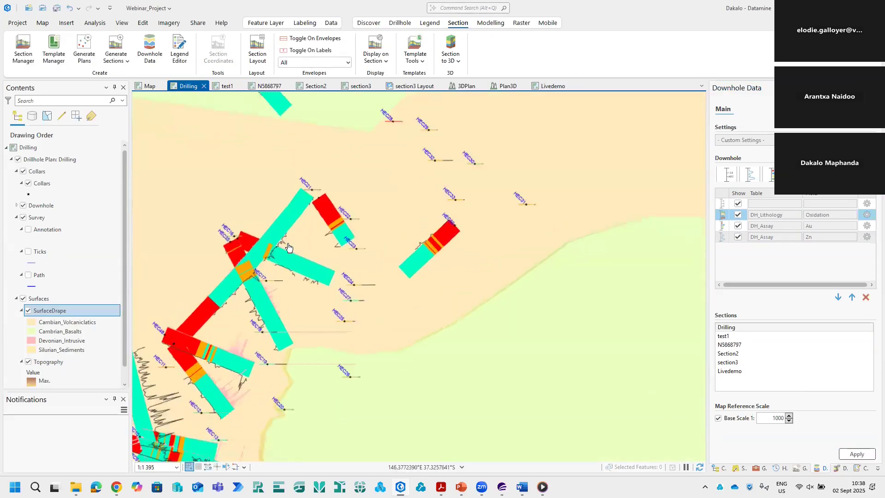
scroll(292, 244, up, 2)
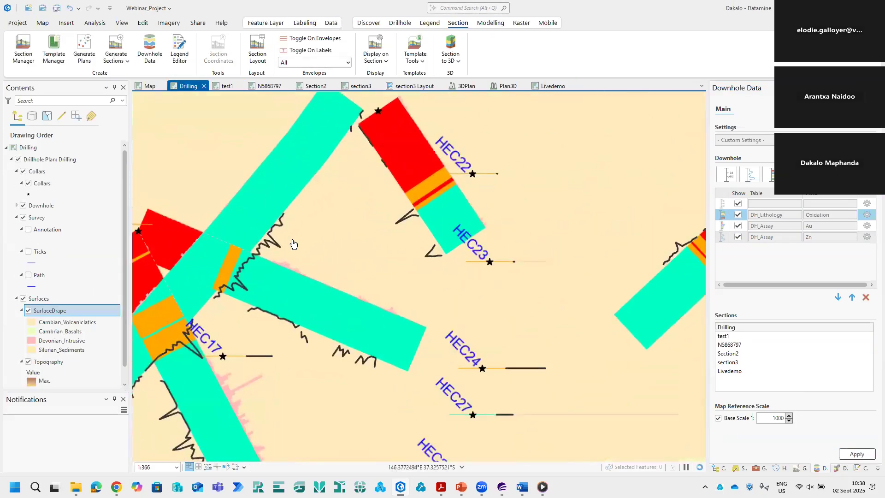
scroll(295, 244, down, 2)
scroll(295, 243, down, 5)
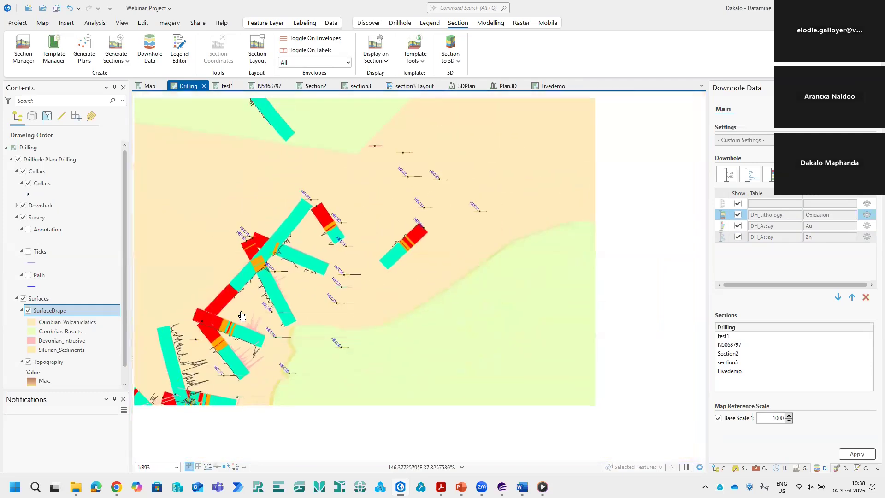
scroll(273, 310, down, 2)
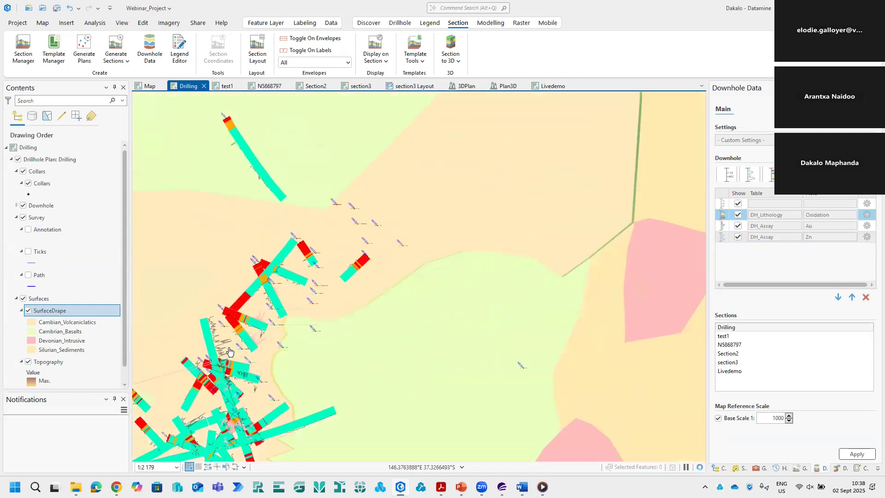
drag(273, 306, 404, 231)
drag(341, 306, 375, 291)
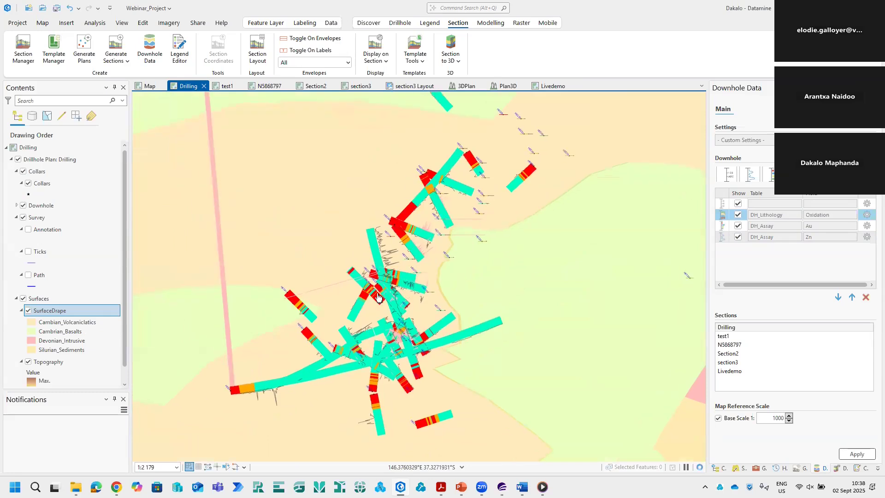
scroll(373, 291, up, 2)
drag(542, 229, 463, 246)
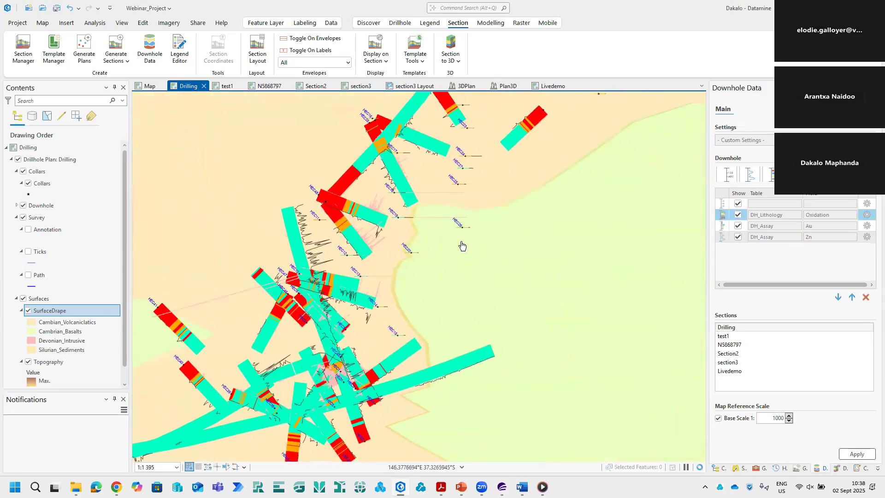
Compare the drillhole display in the Livedemo cross section with the Drilling plan map
click(552, 86)
scroll(357, 133, down, 3)
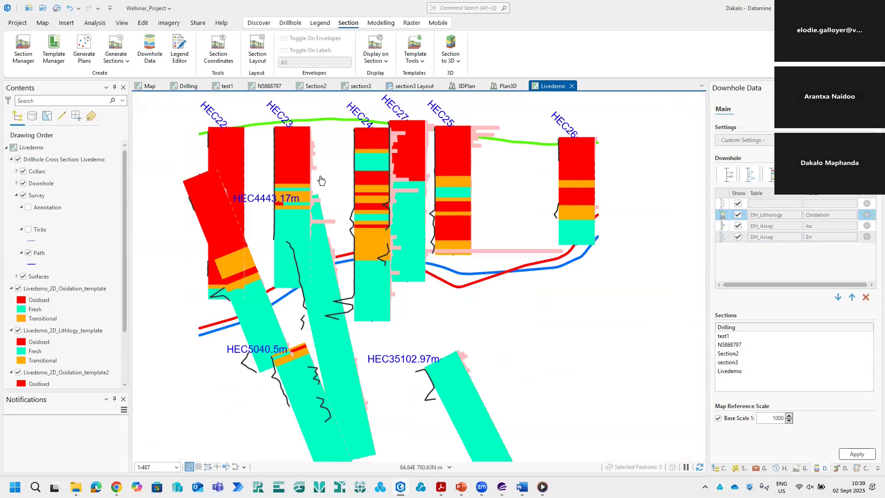
drag(354, 191, 380, 195)
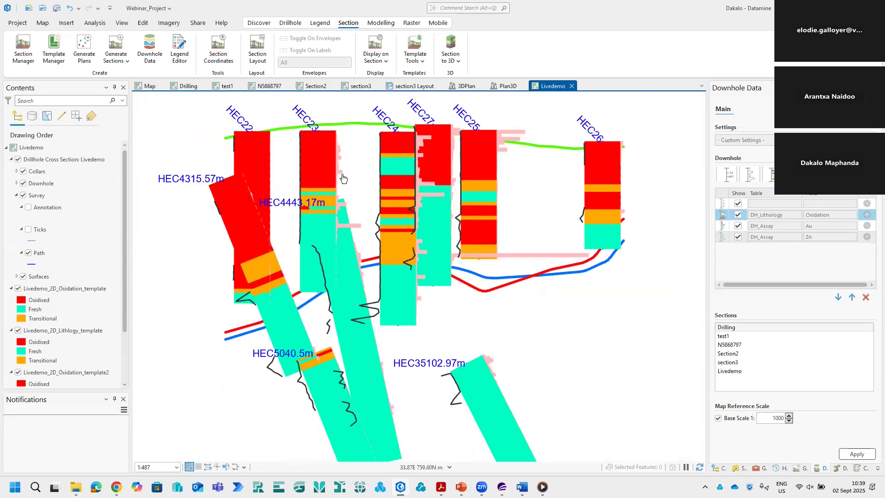
scroll(343, 179, up, 3)
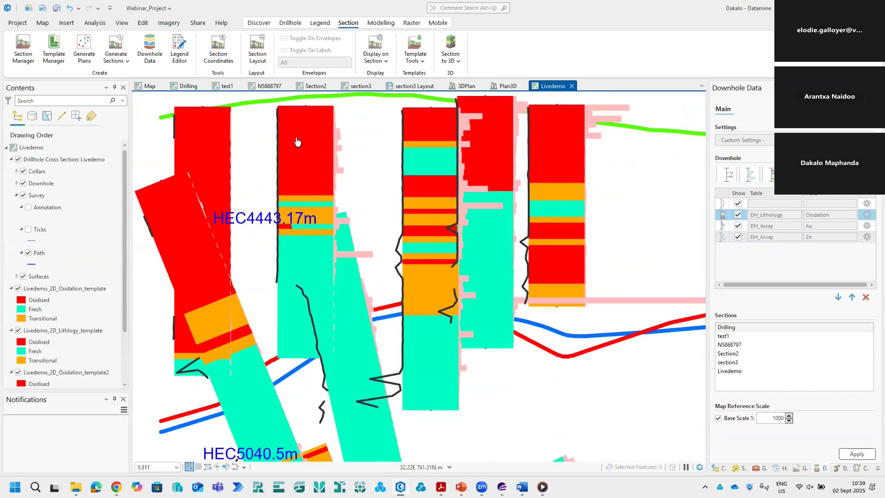
click(188, 88)
scroll(300, 226, down, 2)
scroll(300, 226, up, 2)
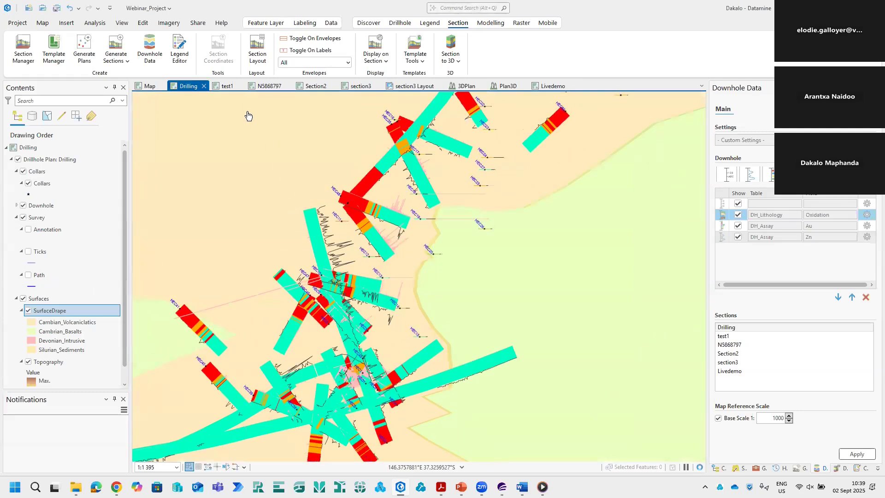
Open the Display Drillholes 3D tool and review its list of drillholes
click(398, 22)
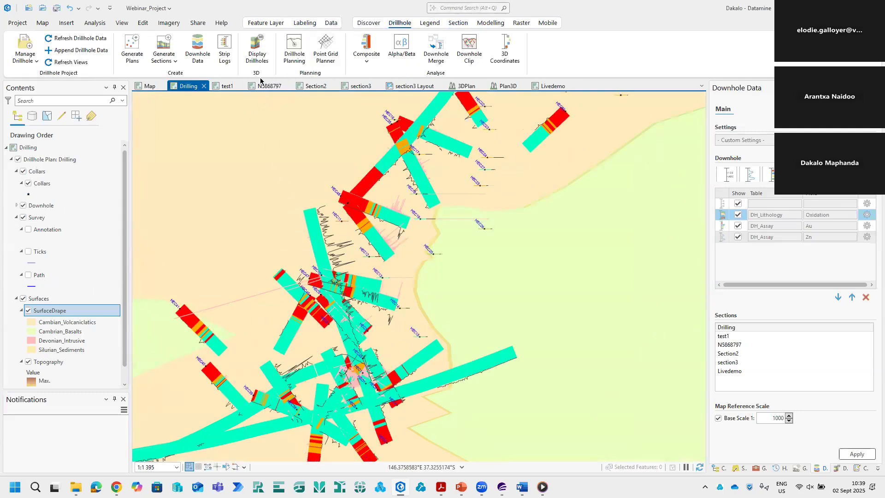
click(257, 55)
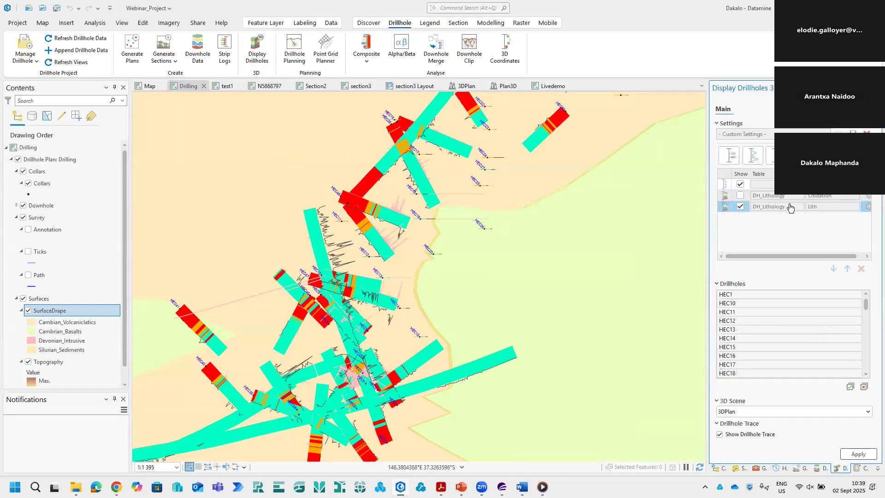
scroll(820, 299, down, 9)
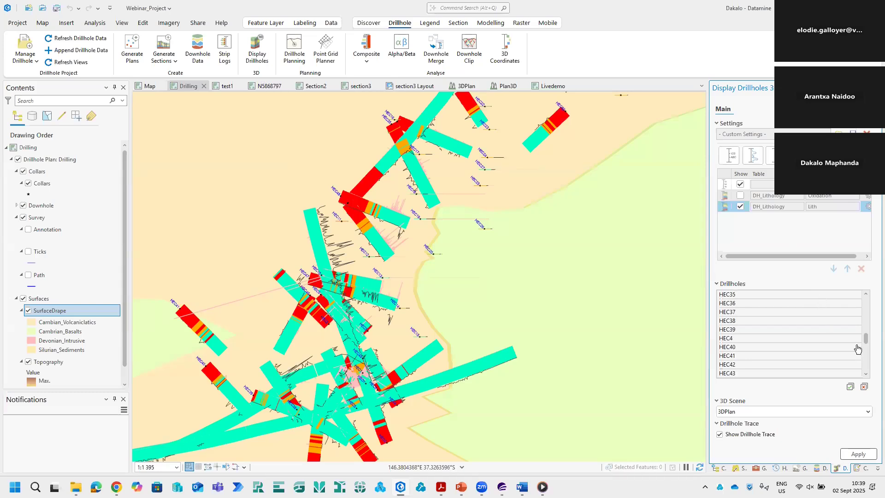
scroll(868, 359, up, 10)
Display the drillholes with their DH_Lithology Lith data in a new 3D scene named Demolive
click(746, 414)
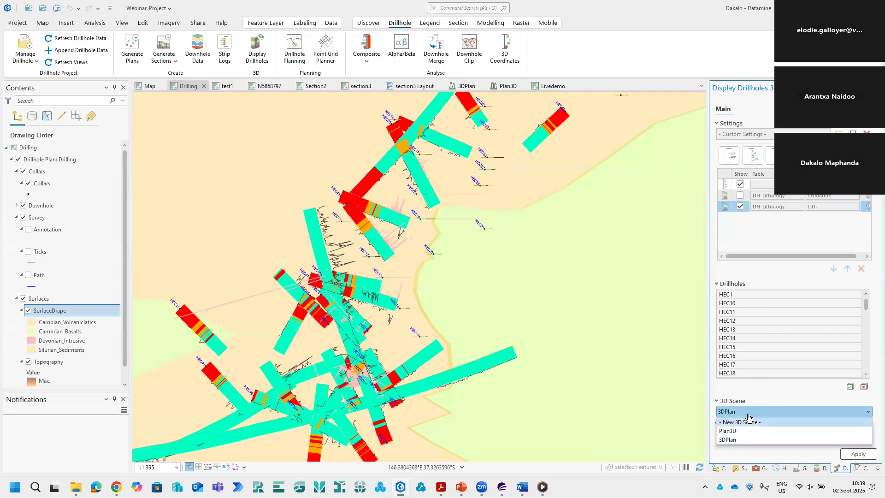
click(748, 415)
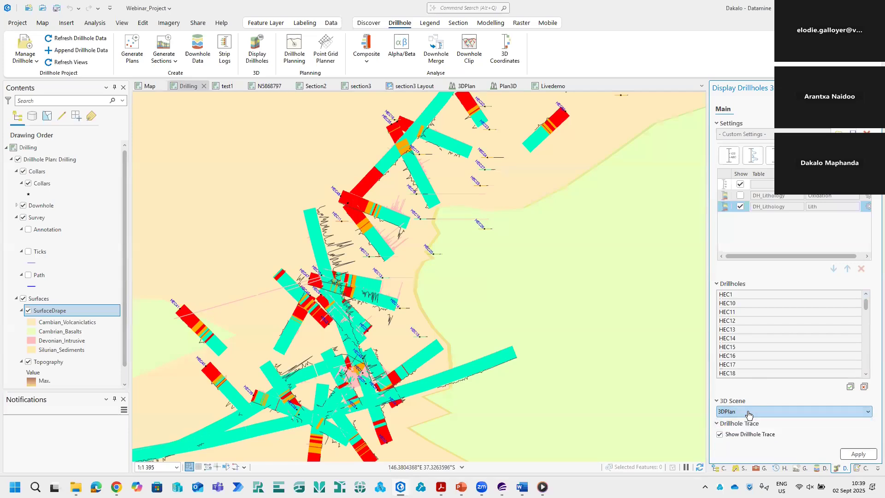
click(732, 413)
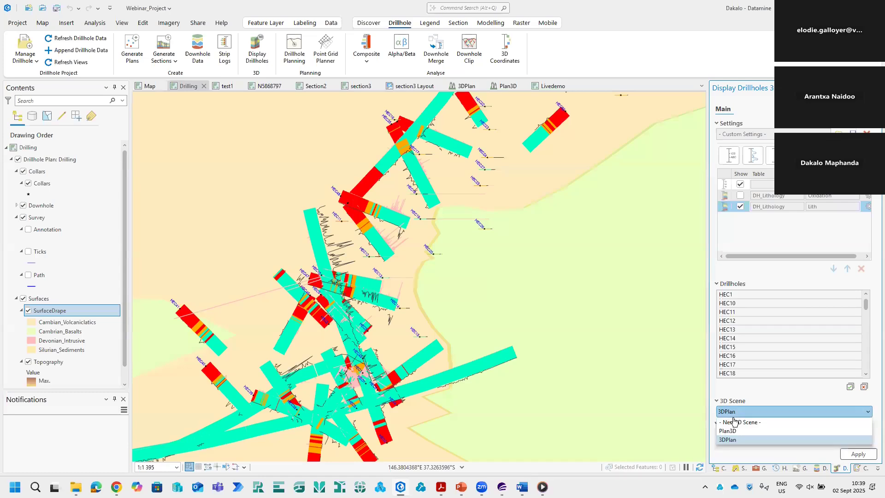
click(735, 422)
click(758, 413)
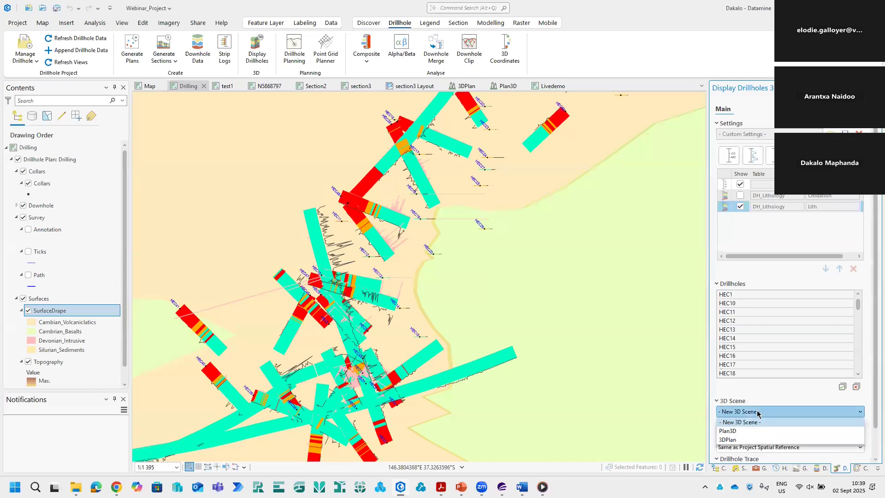
click(752, 422)
key(BackSpace)
key(BackSpace)
key(BackSpace)
key(BackSpace)
key(BackSpace)
text(Demolive)
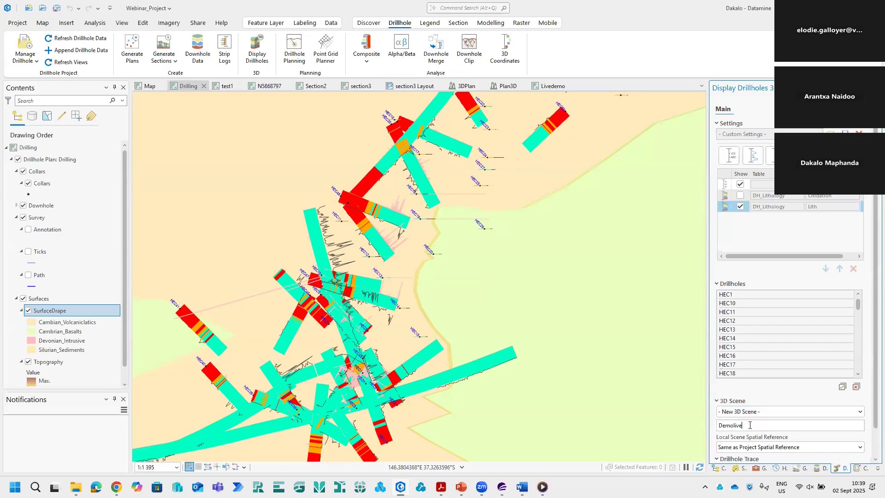
scroll(789, 421, down, 1)
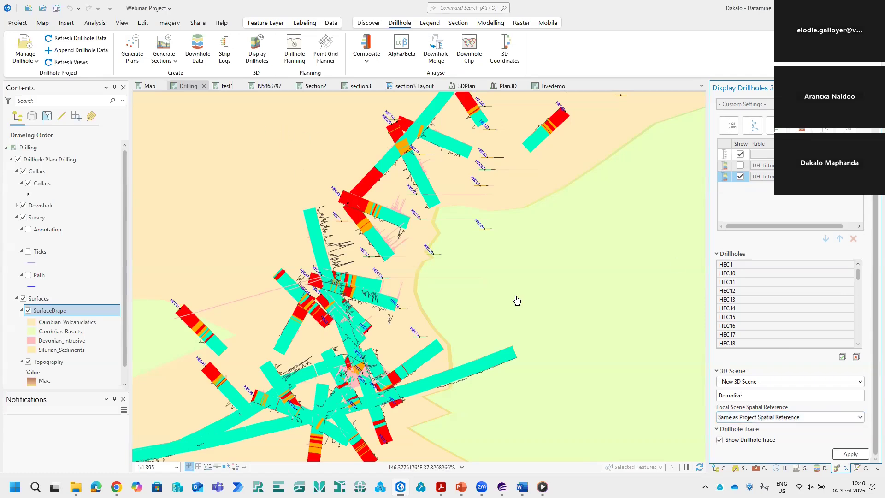
click(852, 455)
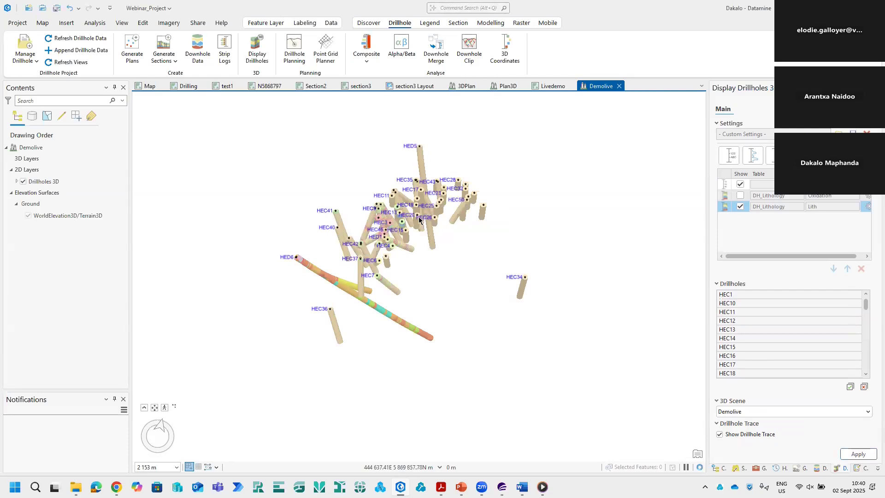
Examine the lithology-coloured drillholes and their depth labels in the Demolive 3D scene
scroll(388, 249, up, 1)
scroll(388, 249, up, 5)
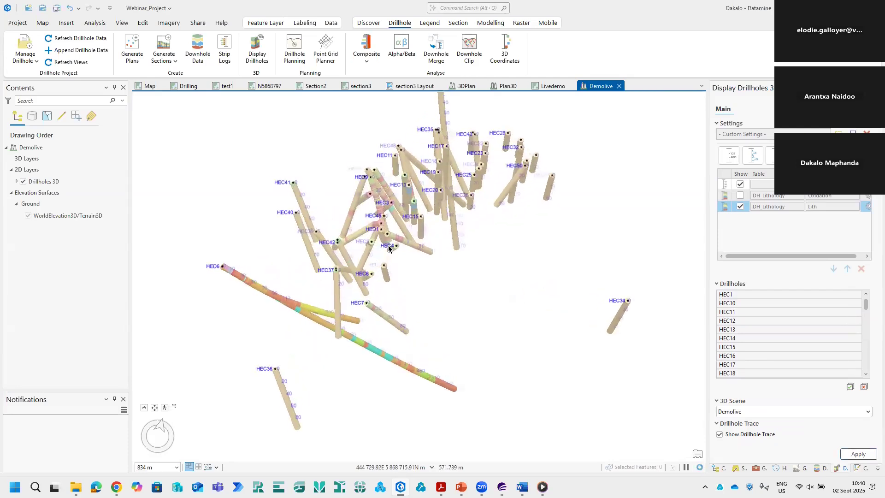
scroll(409, 233, up, 2)
scroll(457, 243, down, 3)
scroll(412, 245, up, 3)
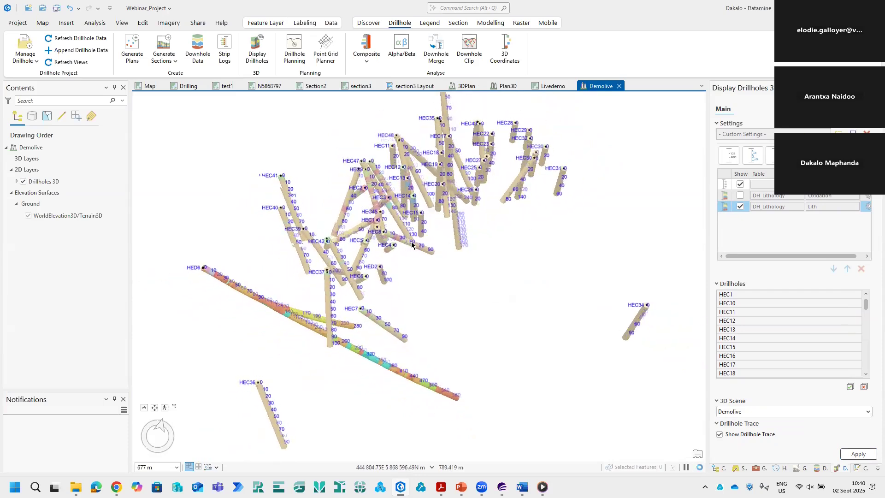
scroll(412, 245, up, 2)
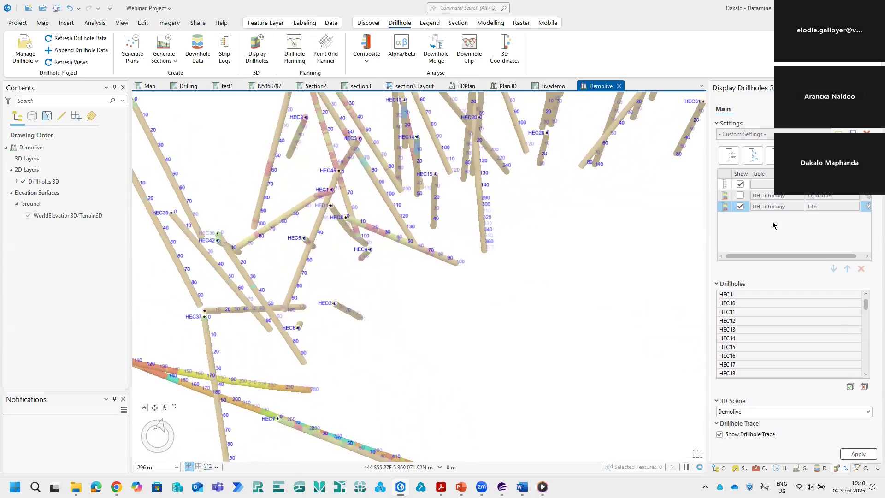
drag(247, 290, 367, 306)
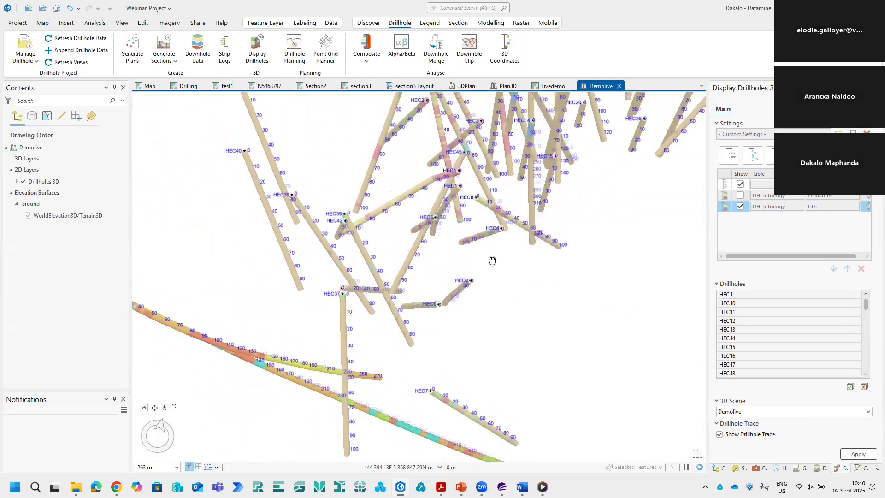
drag(523, 226, 481, 263)
scroll(479, 263, down, 3)
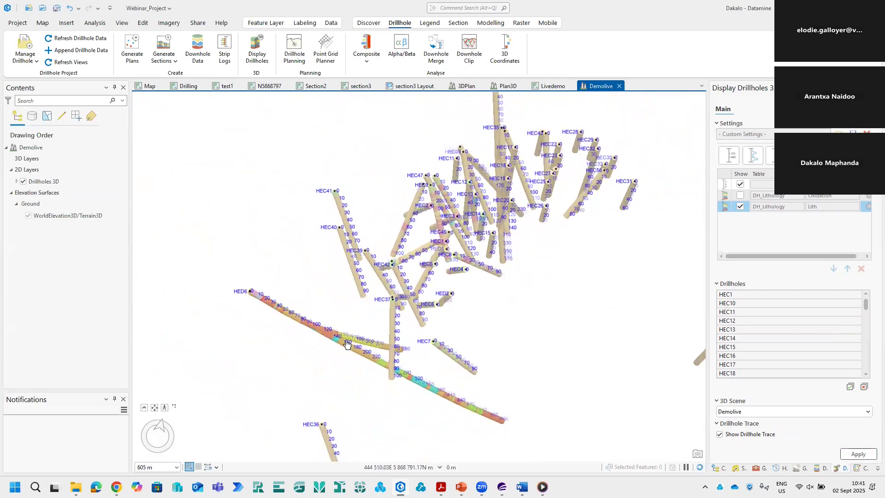
scroll(340, 341, up, 3)
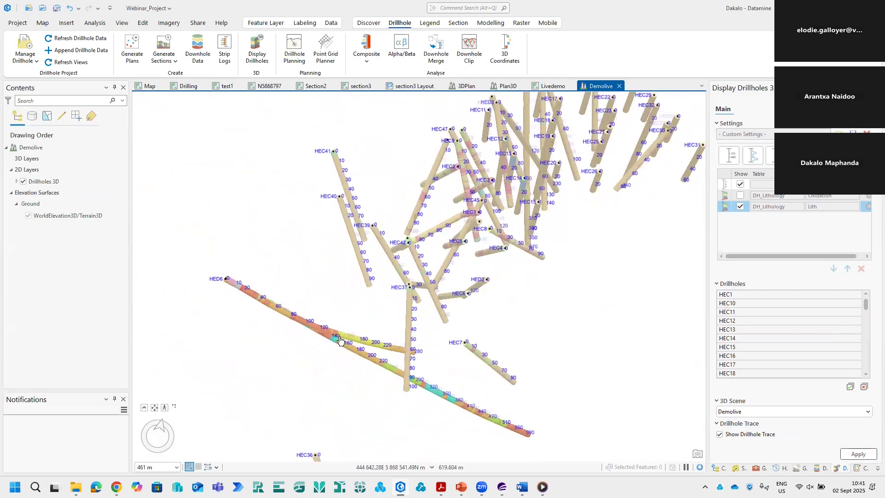
scroll(369, 314, down, 2)
scroll(533, 224, up, 2)
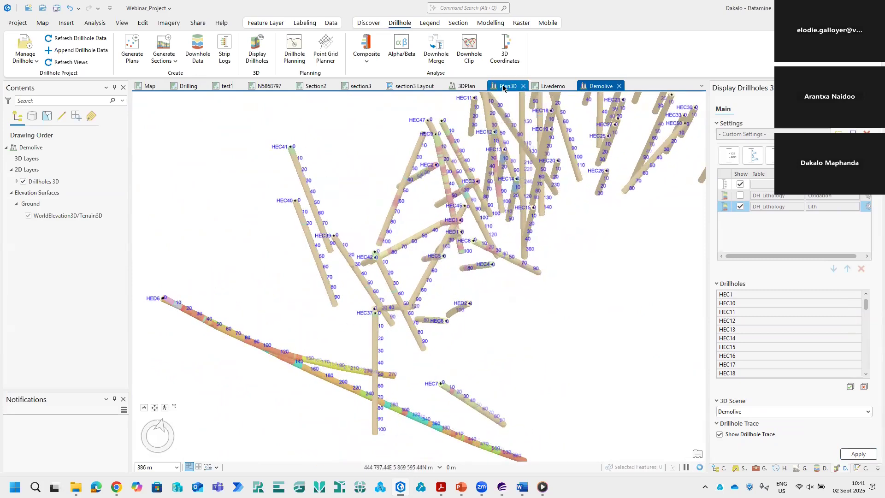
Examine the oxidation intervals along the drillholes in the Plan3D scene
click(503, 86)
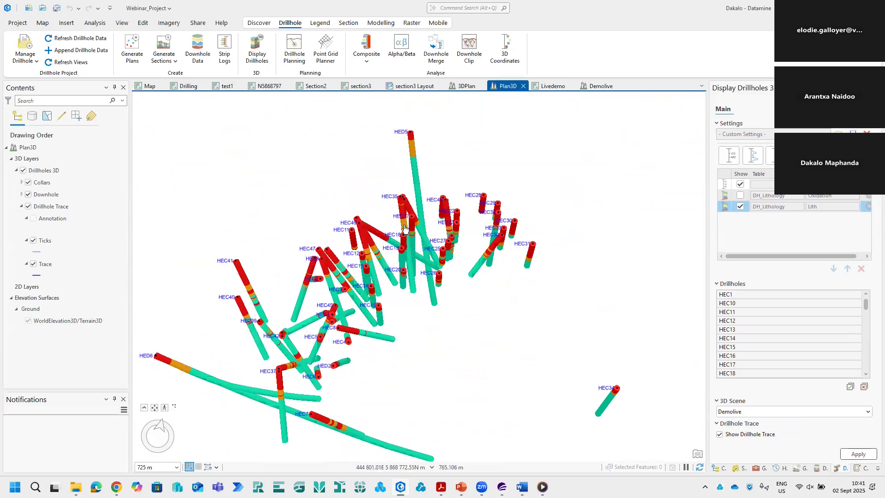
scroll(405, 228, up, 3)
scroll(405, 228, down, 3)
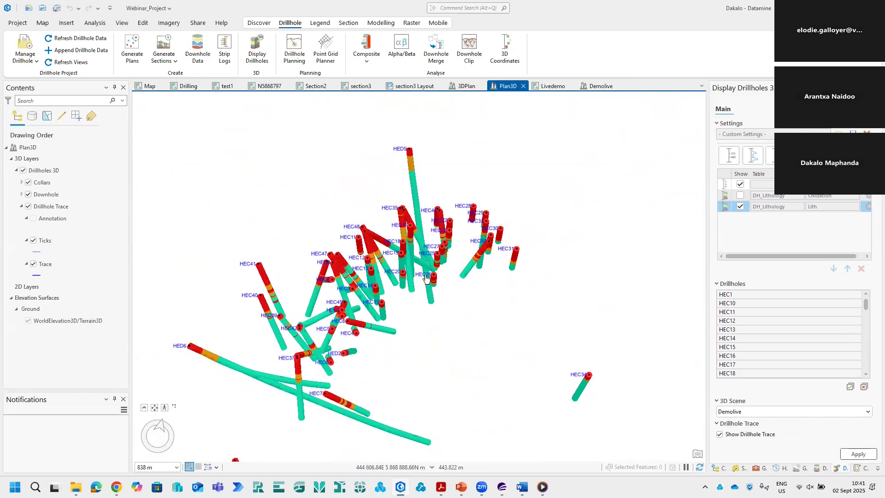
scroll(426, 280, up, 3)
drag(434, 298, 375, 307)
drag(290, 358, 374, 306)
scroll(420, 241, up, 1)
scroll(421, 239, up, 5)
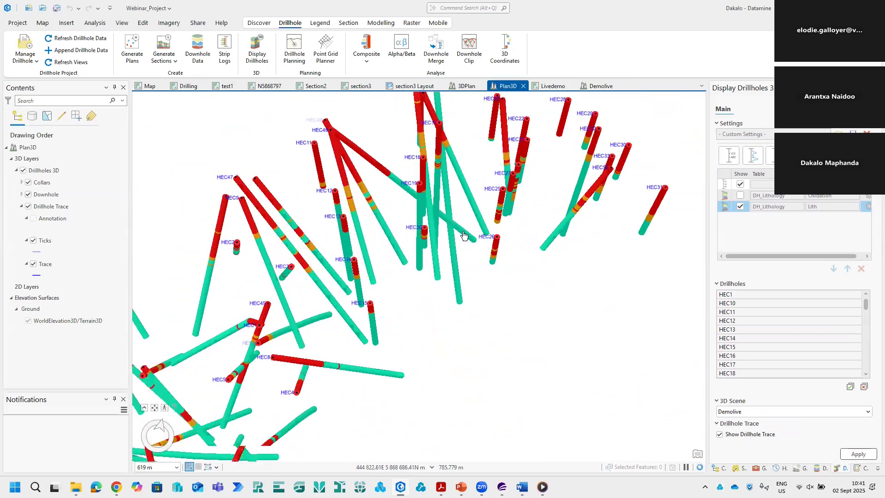
scroll(607, 203, down, 5)
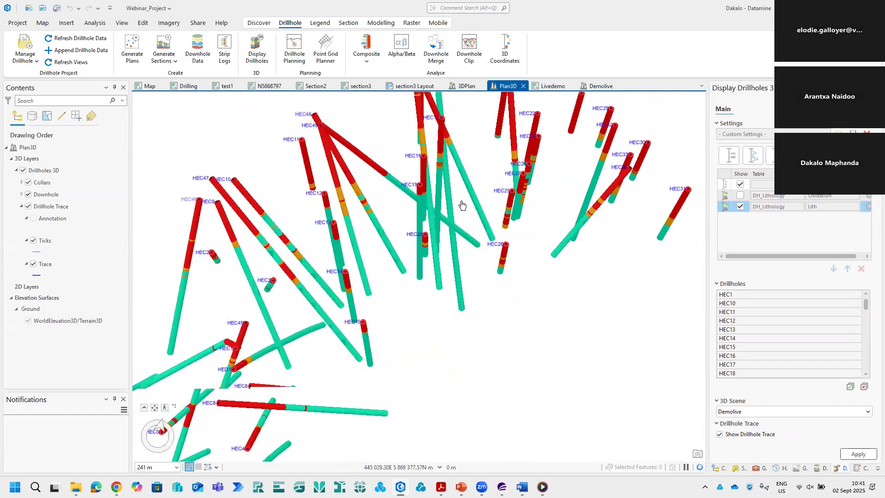
scroll(374, 228, up, 5)
scroll(374, 227, up, 2)
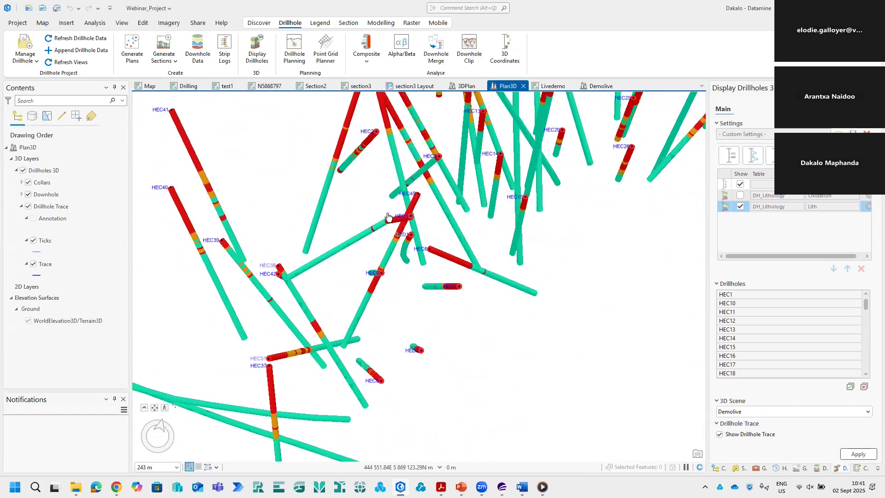
scroll(357, 224, down, 5)
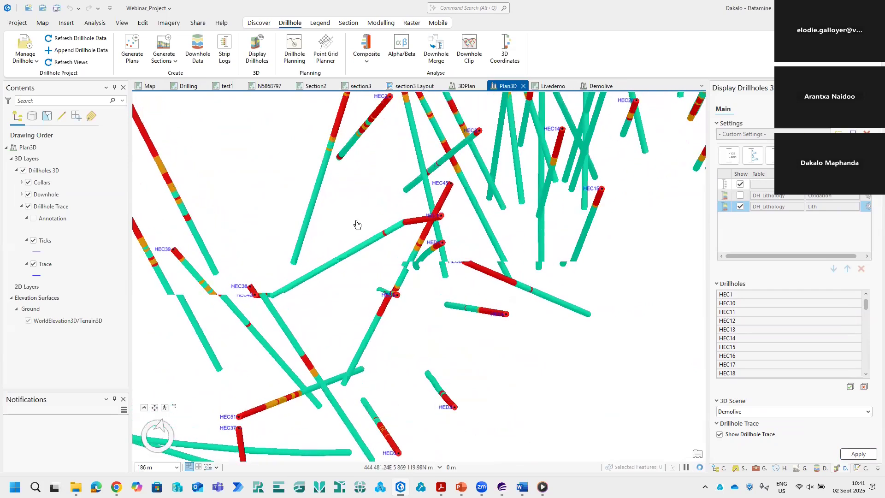
Examine the distribution of the drillhole collars and their coloured traces across the Plan3D scene
scroll(412, 209, down, 2)
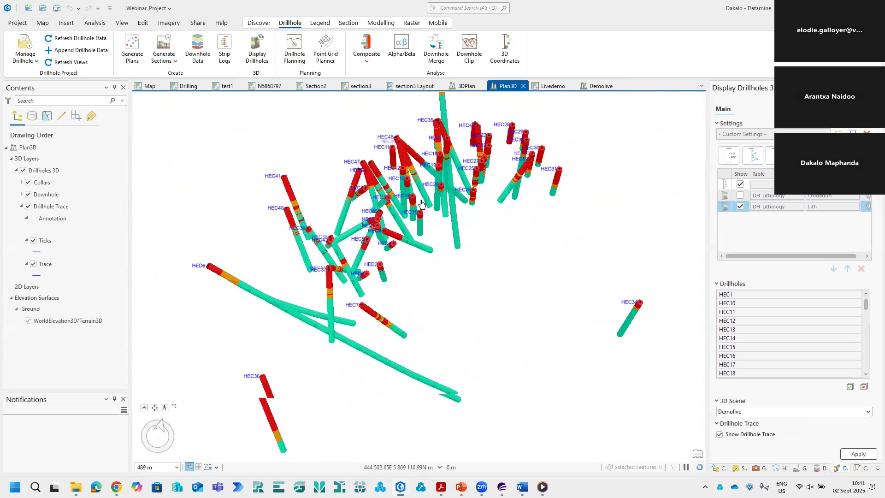
scroll(421, 196, up, 3)
scroll(421, 195, down, 1)
scroll(420, 194, down, 3)
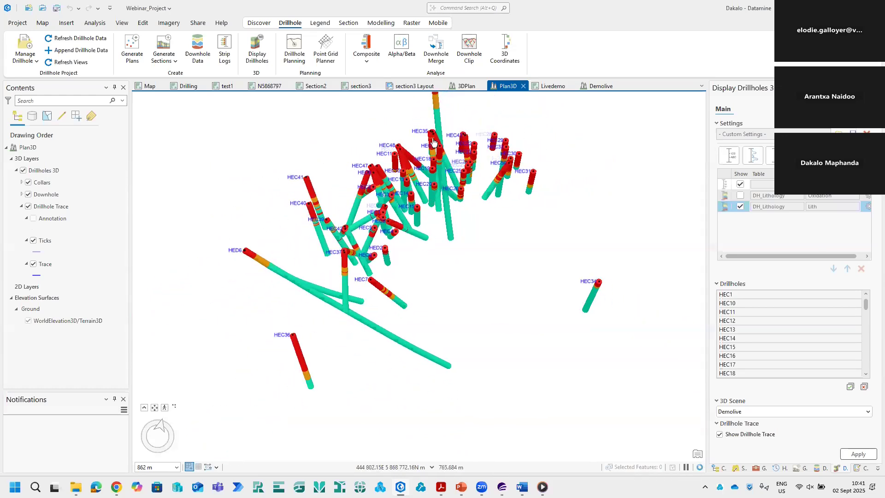
drag(457, 172, 425, 210)
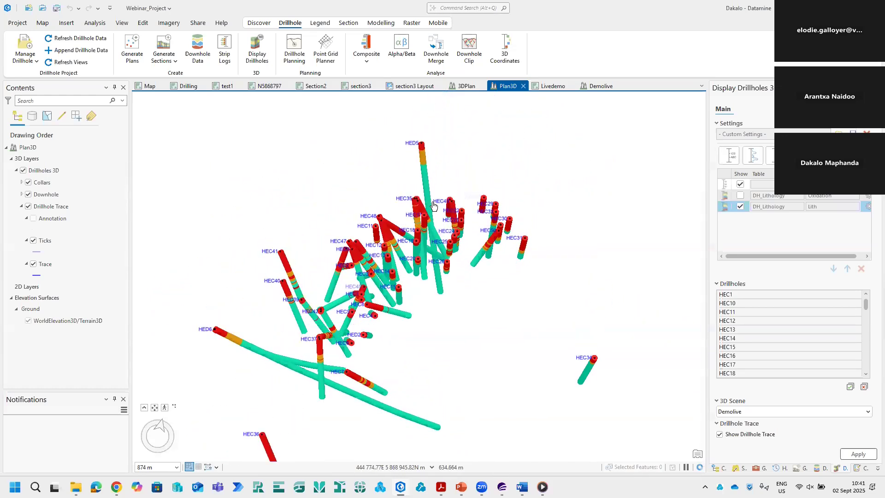
scroll(446, 230, up, 2)
scroll(446, 230, up, 1)
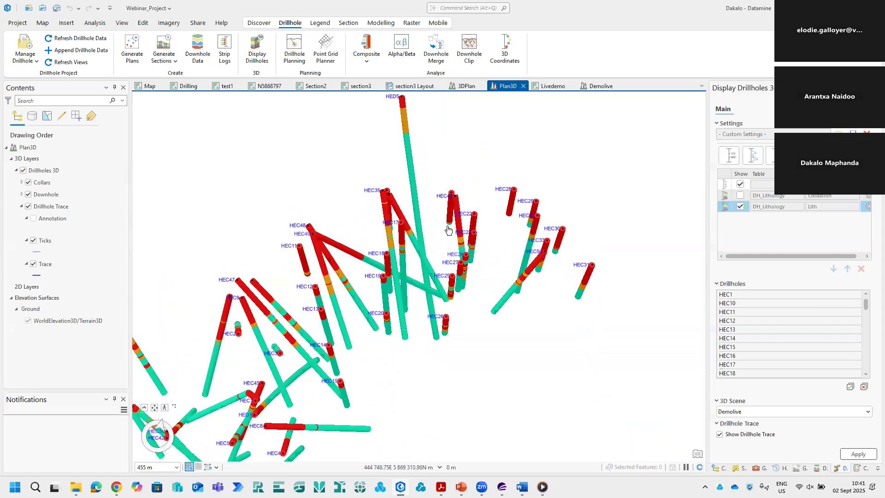
scroll(428, 207, up, 2)
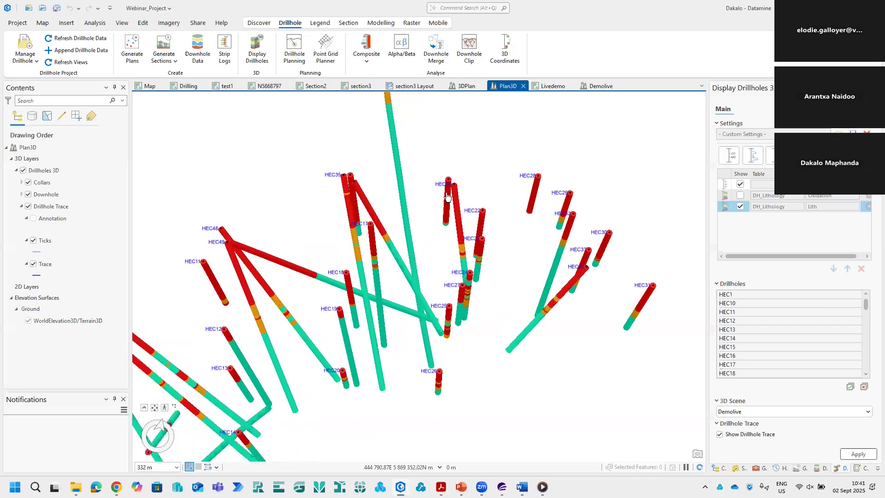
scroll(412, 188, down, 2)
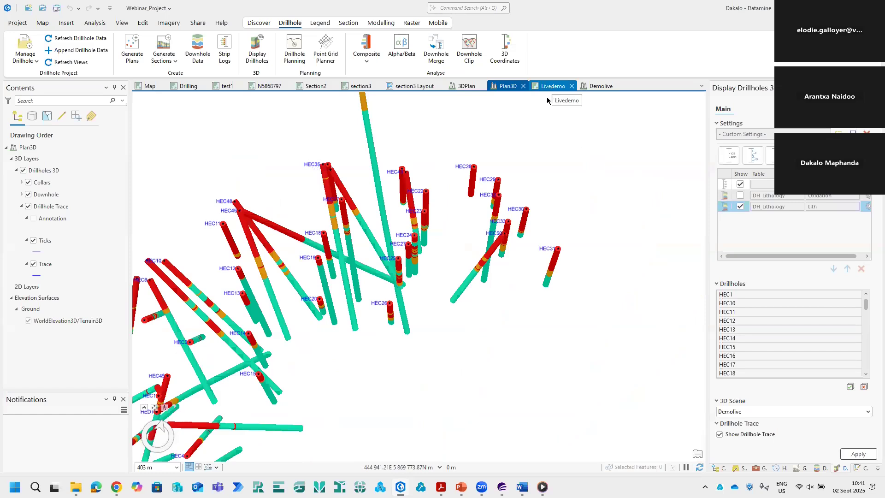
View the Drilling plan and examine the drillhole oxidation intervals, assay graphs and contact lines in the Livedemo cross section
click(185, 86)
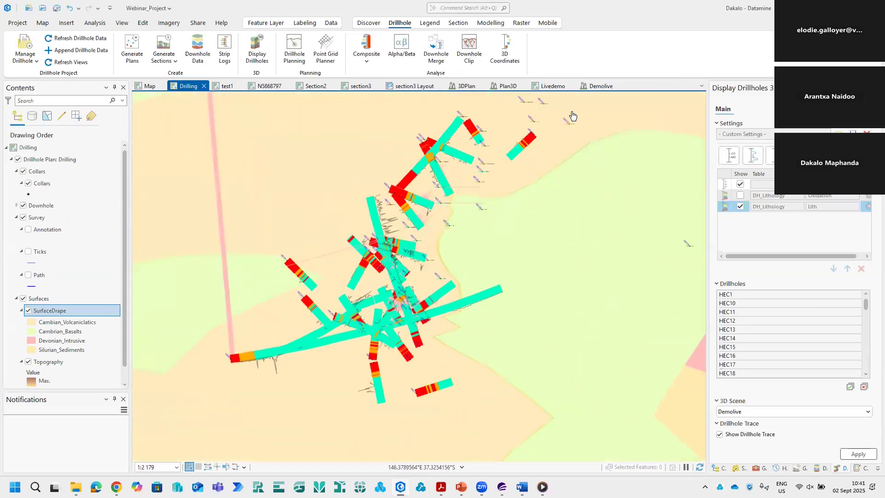
click(579, 88)
click(563, 89)
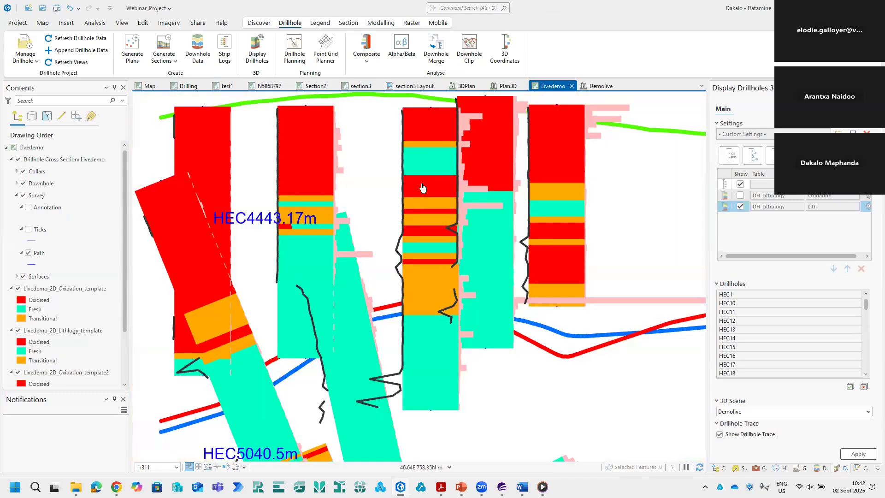
scroll(423, 187, down, 3)
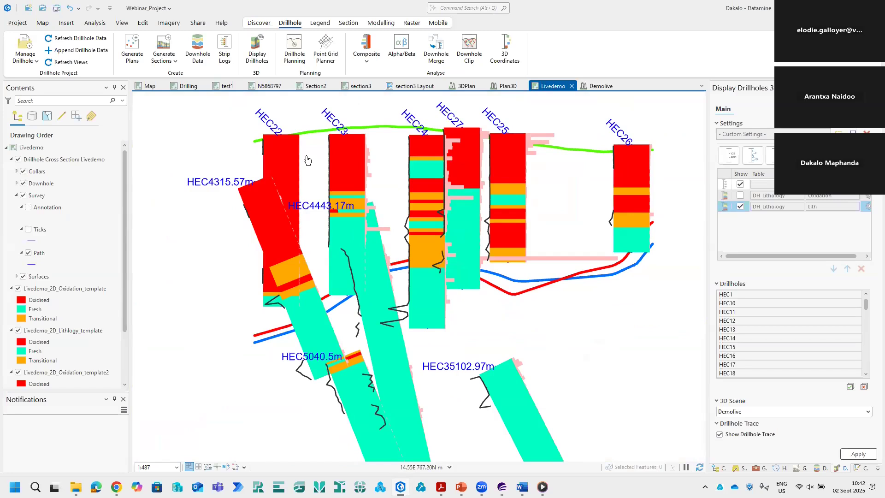
scroll(308, 160, up, 3)
drag(475, 203, 438, 198)
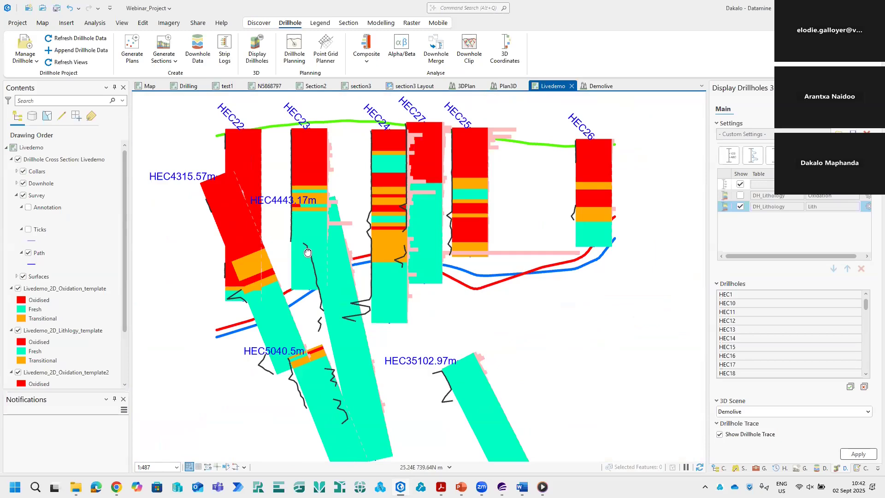
scroll(307, 252, down, 2)
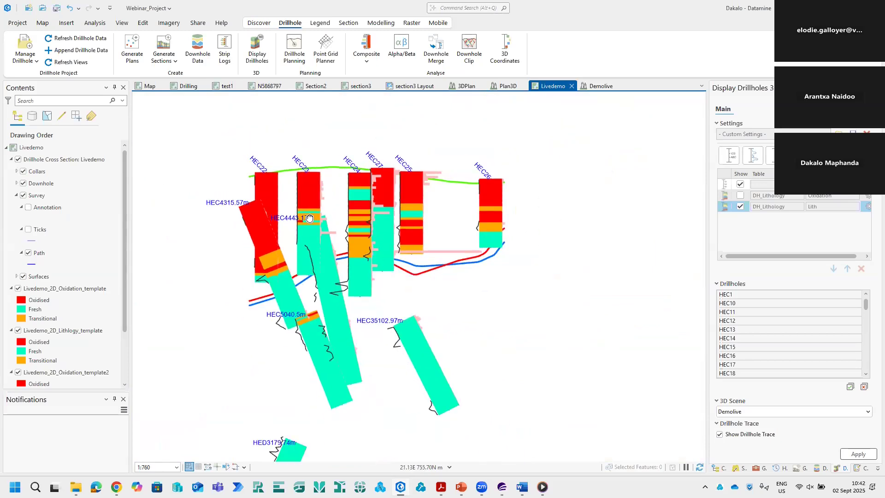
drag(351, 254, 377, 222)
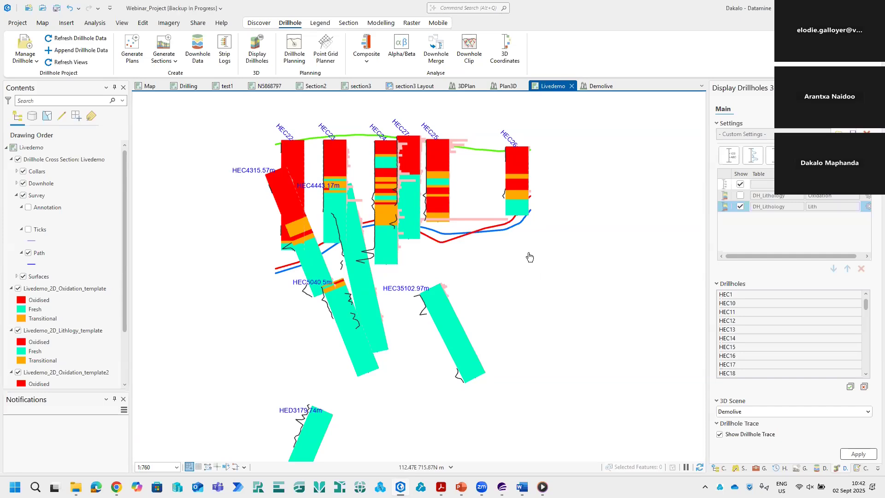
scroll(379, 200, up, 3)
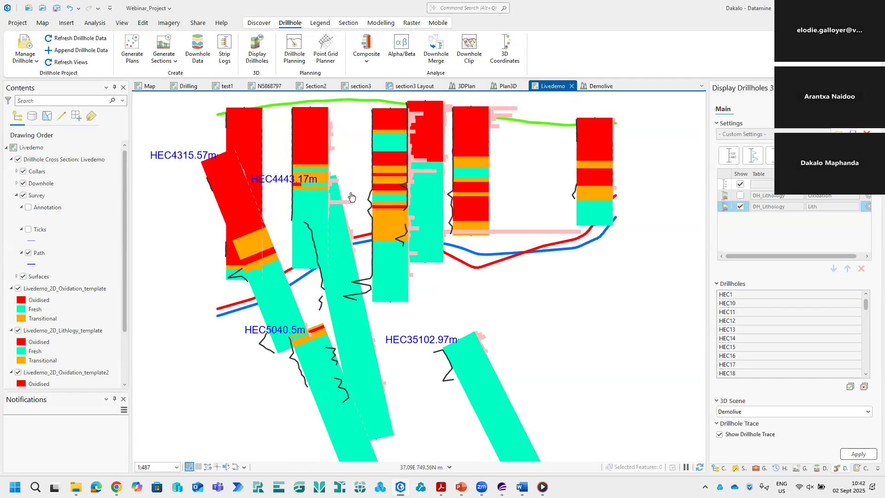
scroll(351, 196, down, 3)
scroll(339, 168, up, 3)
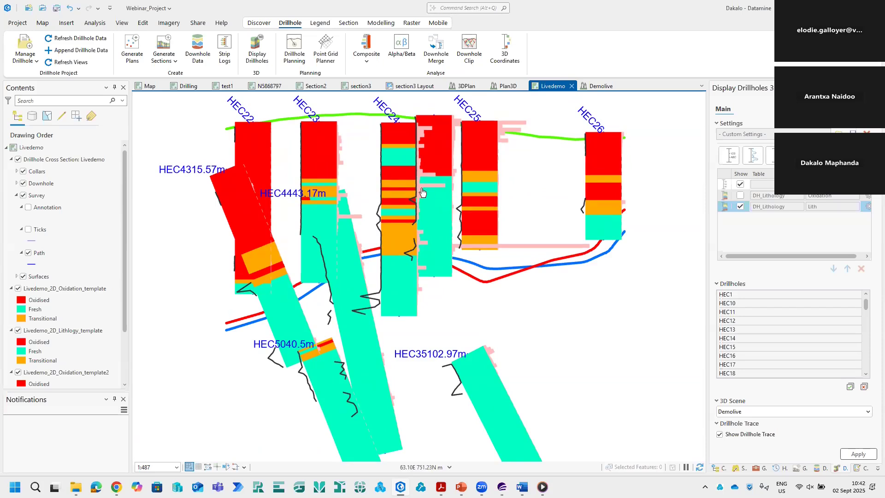
scroll(418, 194, down, 2)
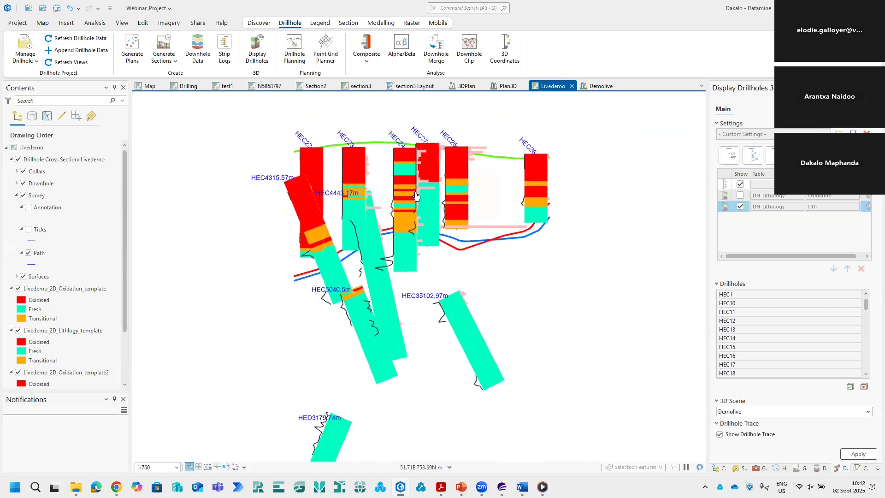
Create a polygon section template named DemoLive from Oxidation-legend with the Legend To Section Template tool
click(386, 24)
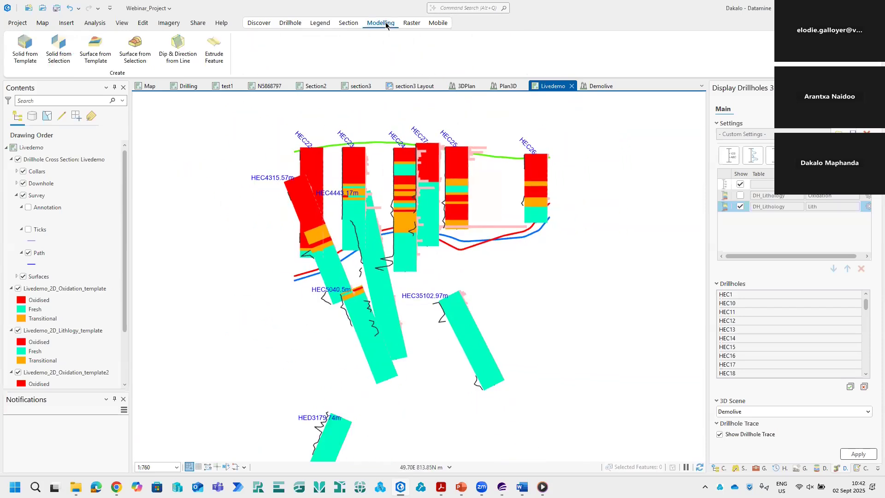
click(344, 26)
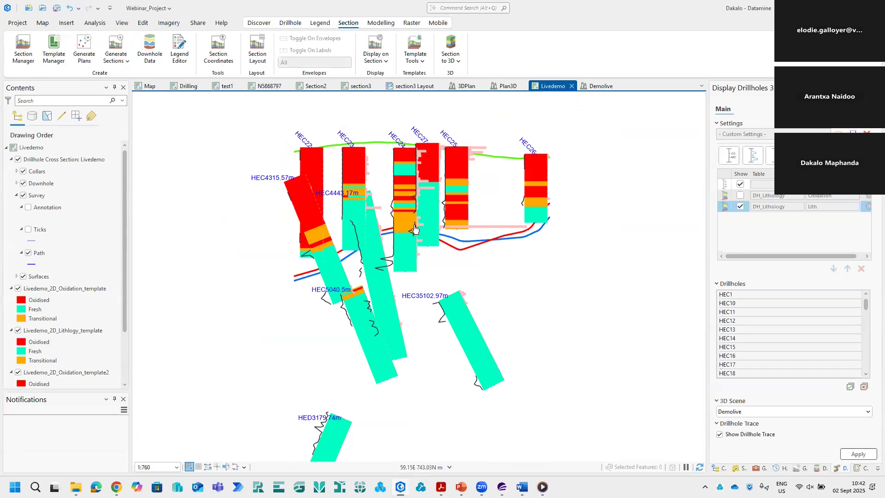
click(423, 64)
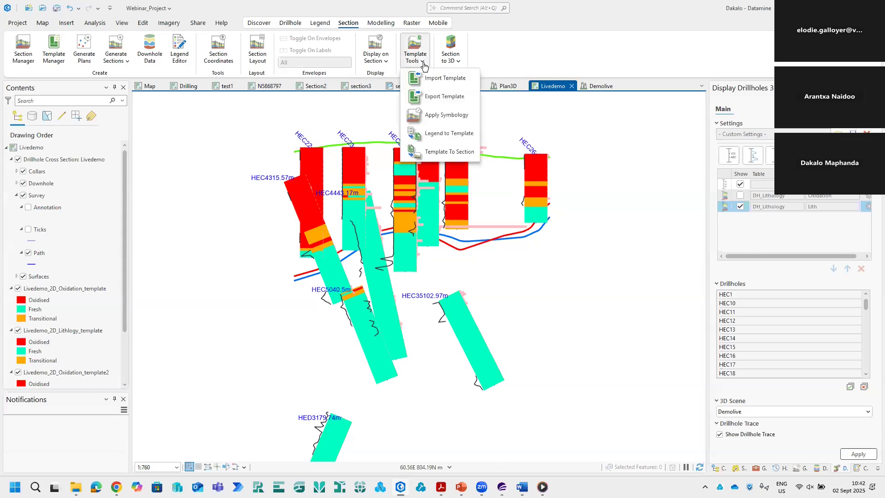
click(439, 134)
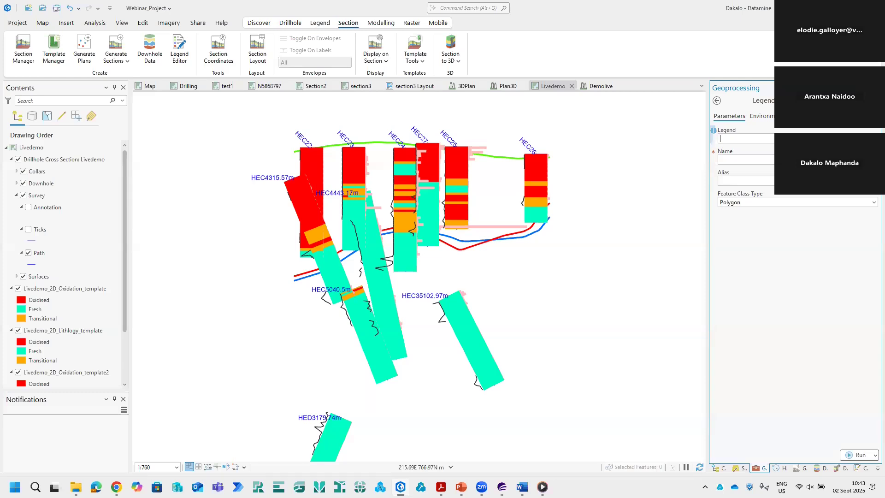
click(874, 138)
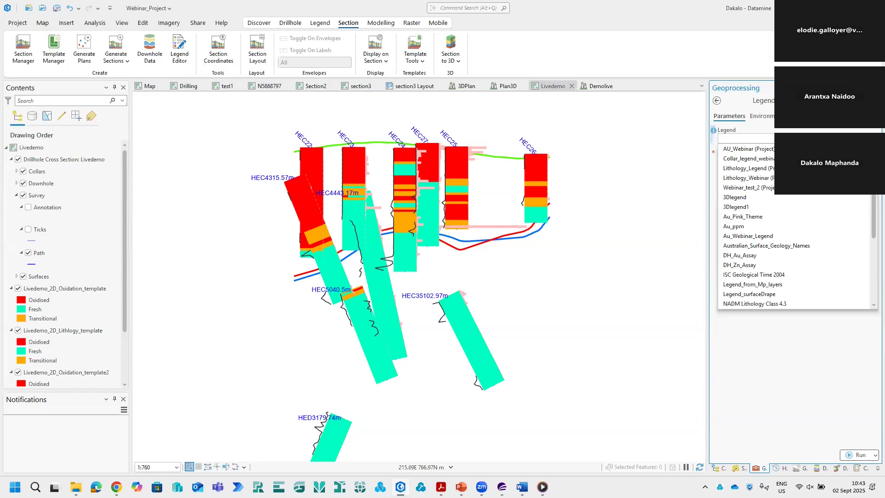
scroll(770, 215, down, 4)
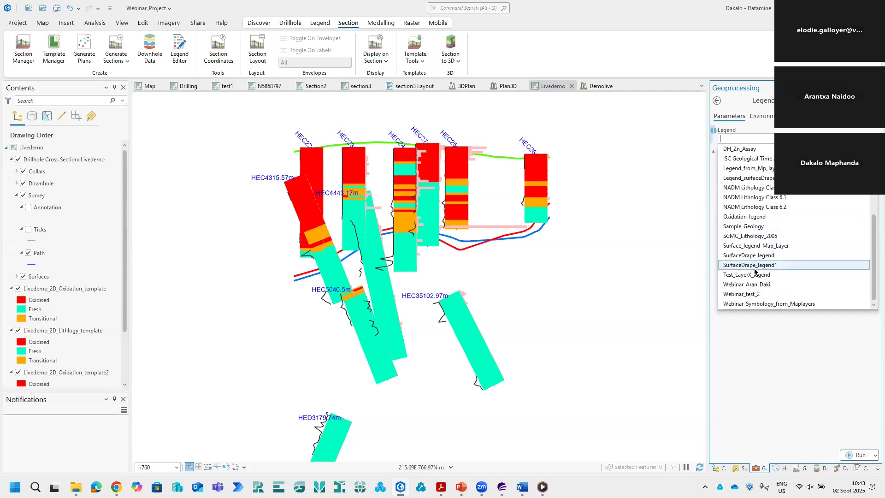
click(747, 217)
click(745, 163)
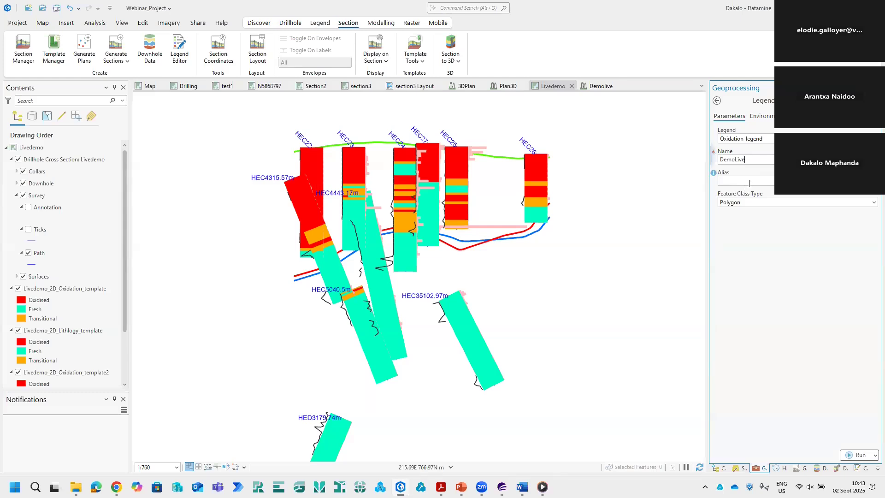
click(749, 182)
click(858, 455)
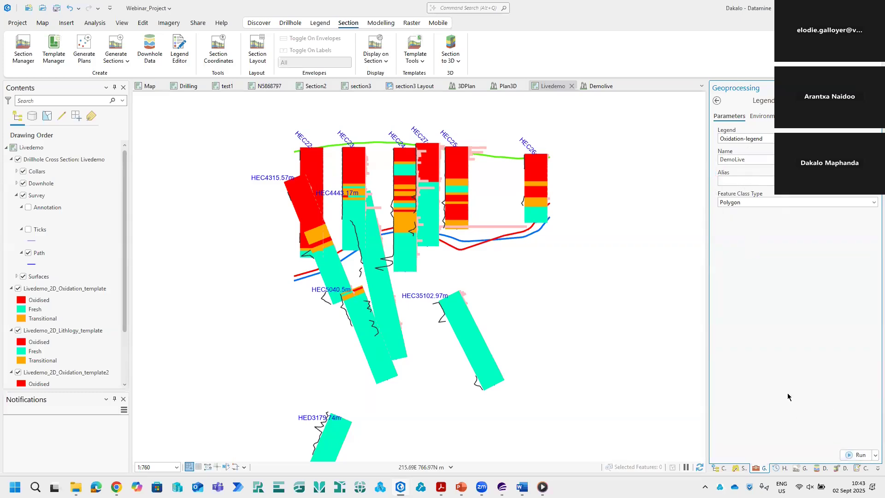
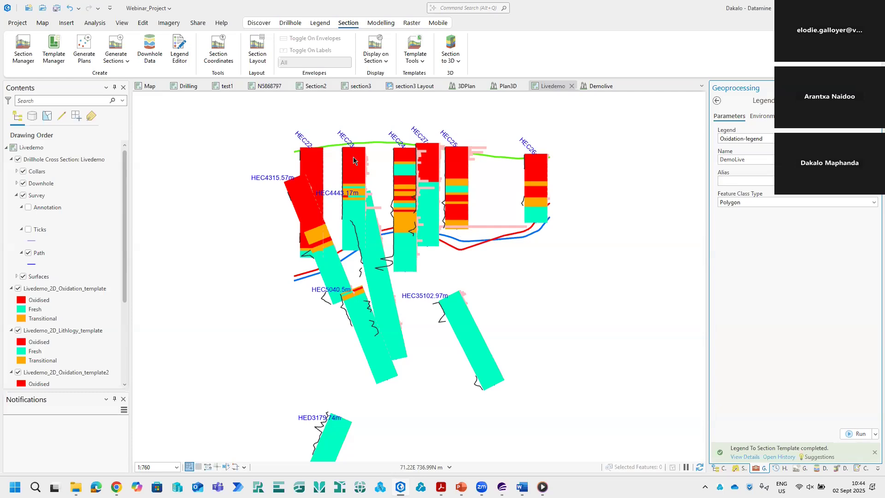
Review the snapping options for editing the Livedemo cross section
scroll(387, 165, up, 3)
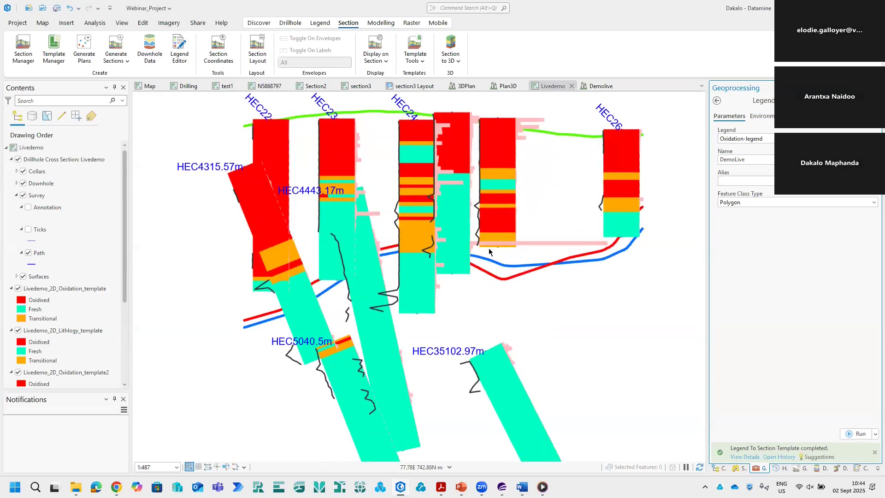
click(143, 23)
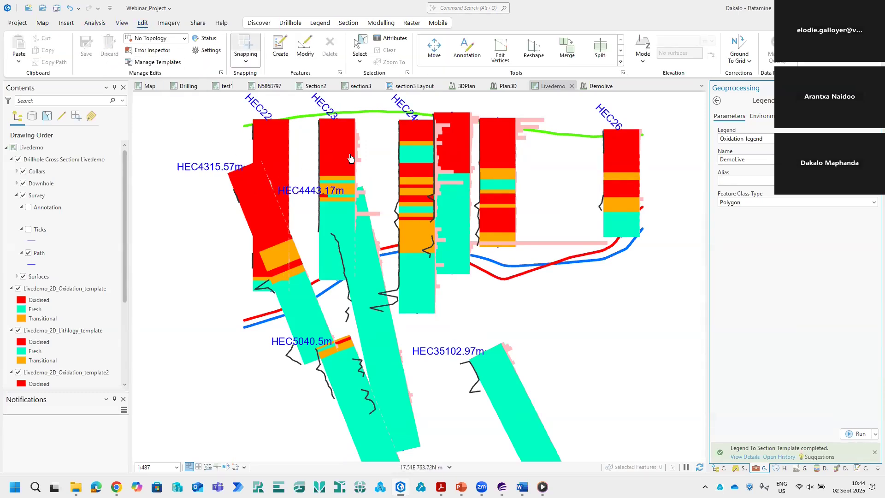
click(248, 63)
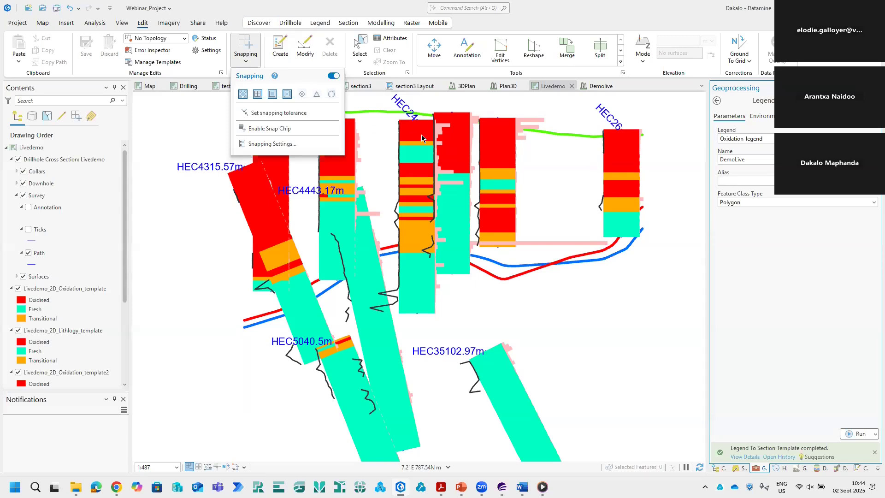
click(400, 123)
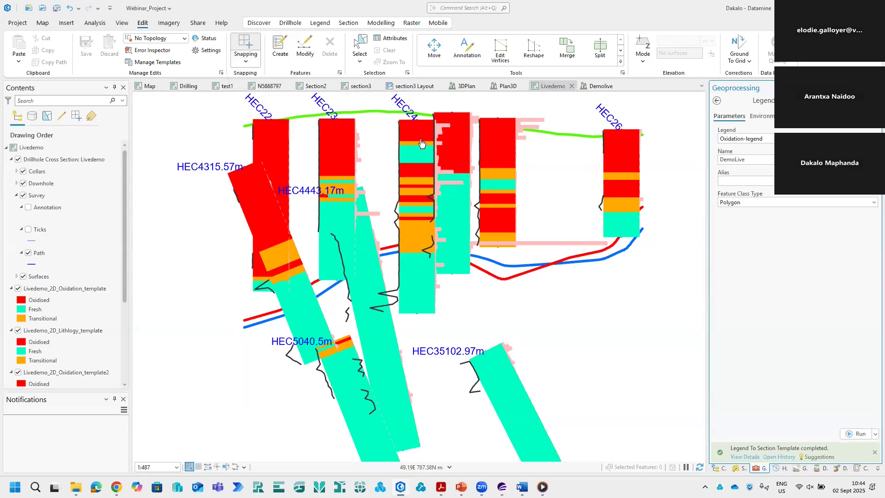
Show the feature creation templates and collapse the Collars and Downhole template groups
scroll(420, 143, up, 1)
scroll(421, 143, up, 1)
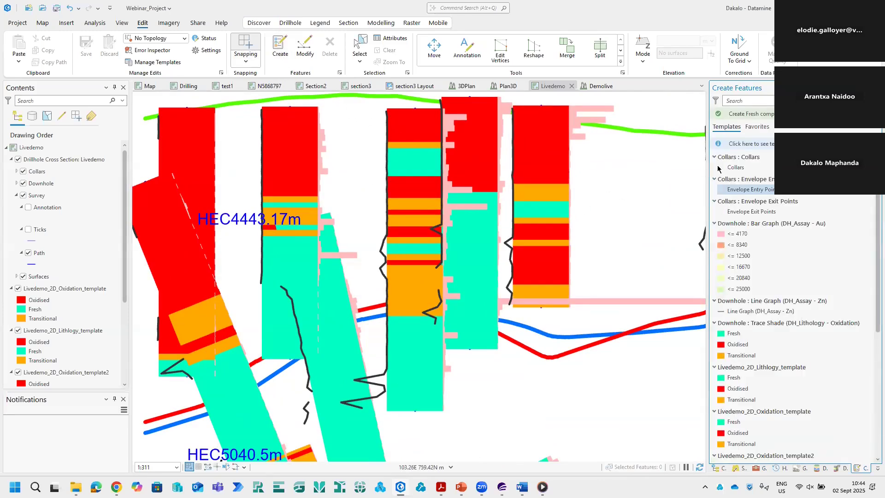
click(715, 157)
click(714, 166)
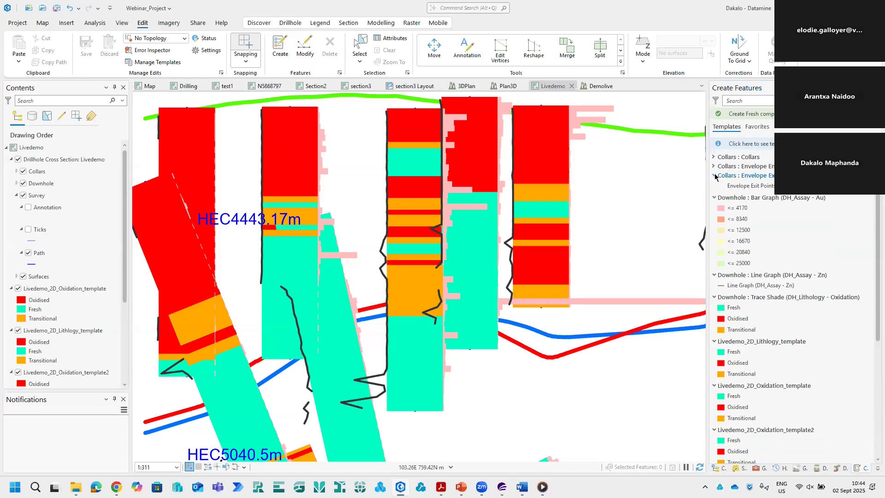
click(715, 175)
click(714, 185)
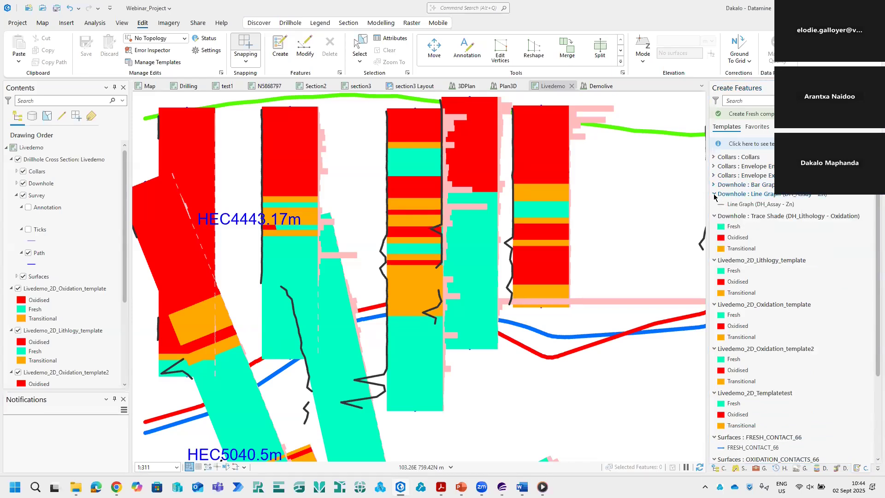
click(715, 194)
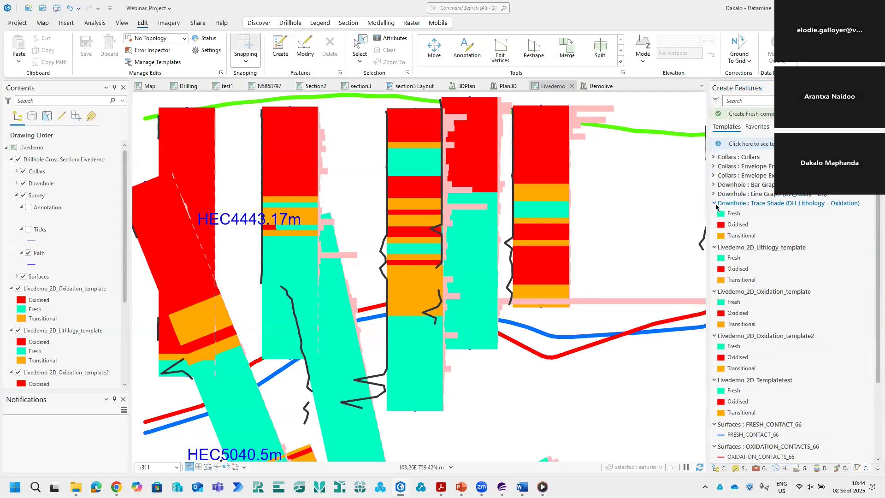
click(714, 203)
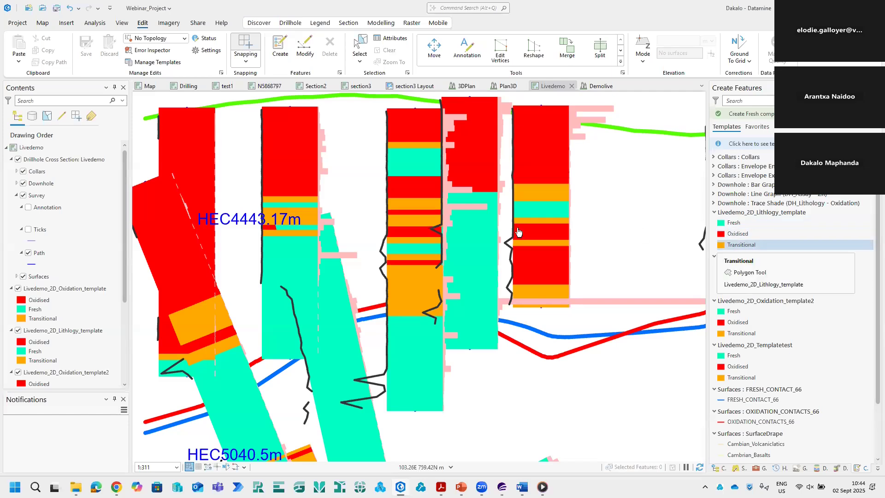
Start an Oxidised polygon from Livedemo_2D_Lithlogy_template and digitise its lower boundary along the oxidised interval bases from the inclined hole near HEC22 to HEC26
scroll(392, 243, down, 2)
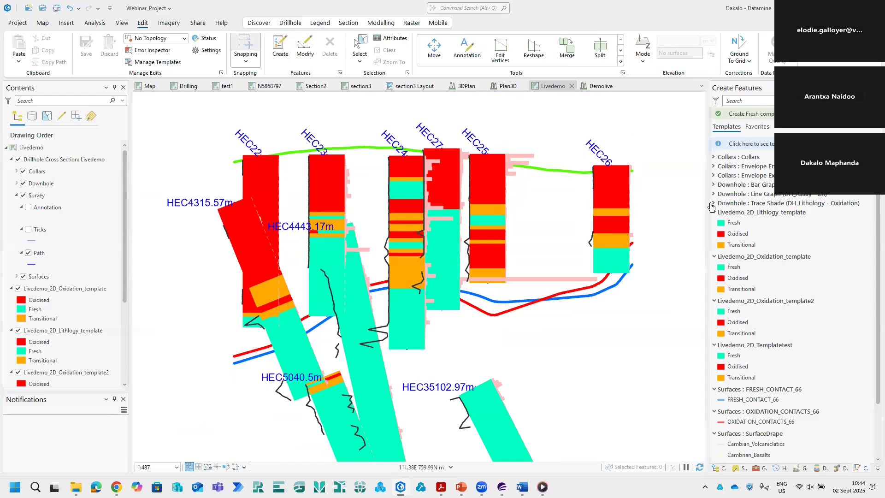
click(747, 234)
click(736, 253)
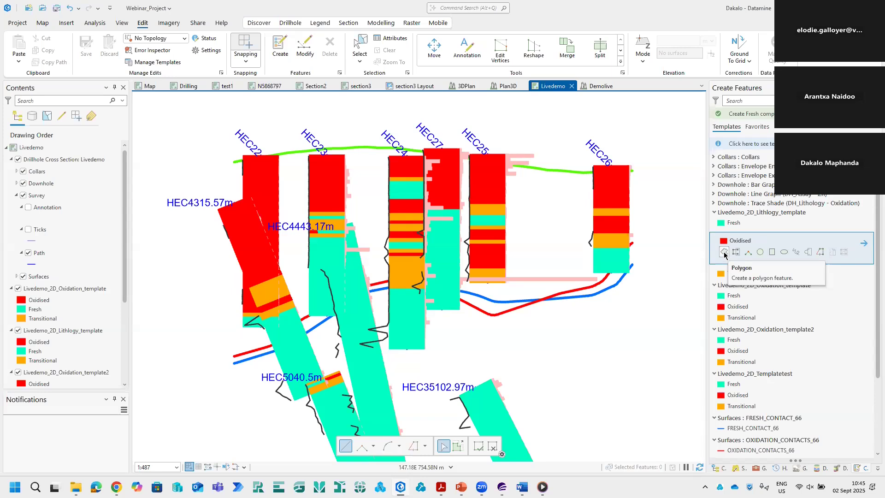
click(724, 252)
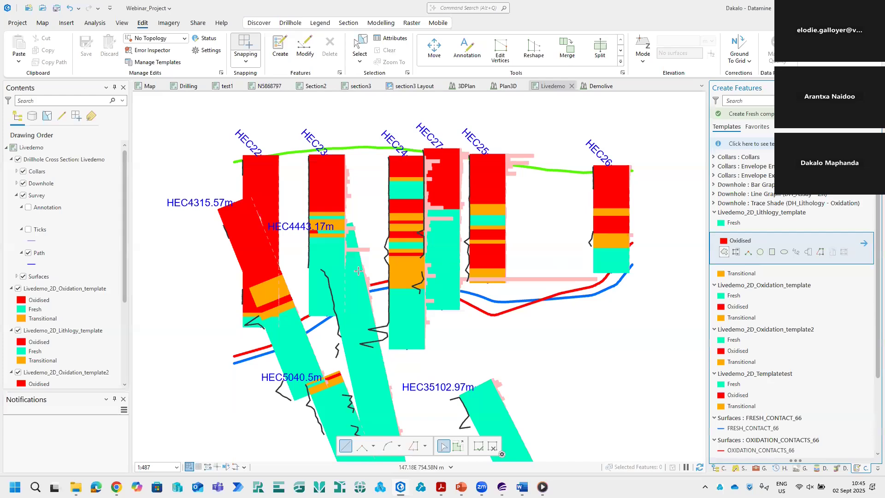
click(205, 172)
click(249, 288)
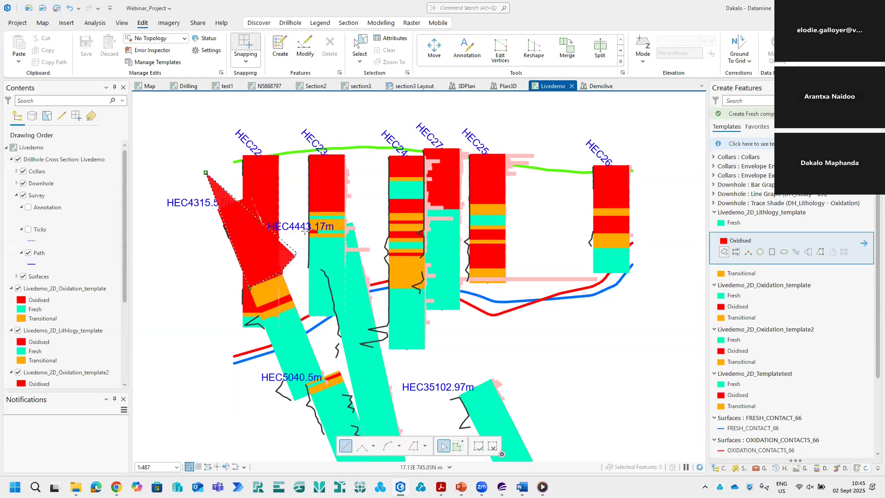
click(281, 271)
click(315, 209)
click(344, 212)
click(388, 178)
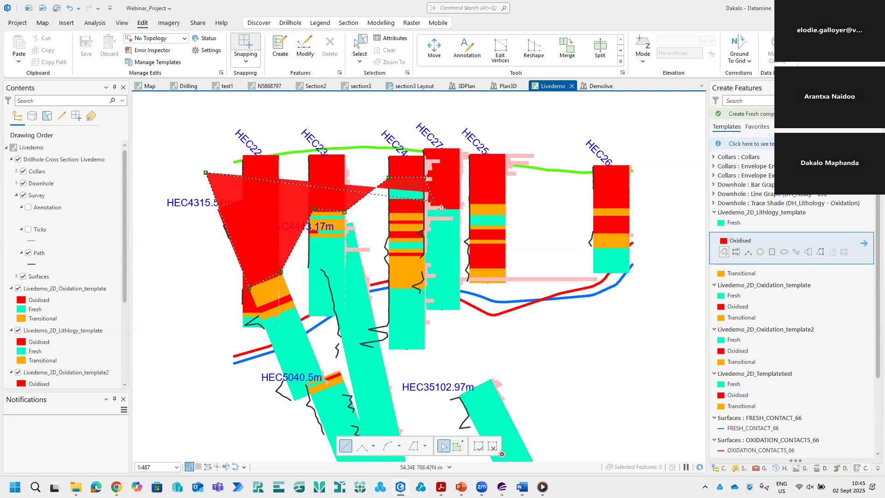
click(424, 177)
click(425, 206)
click(454, 209)
click(511, 205)
click(628, 205)
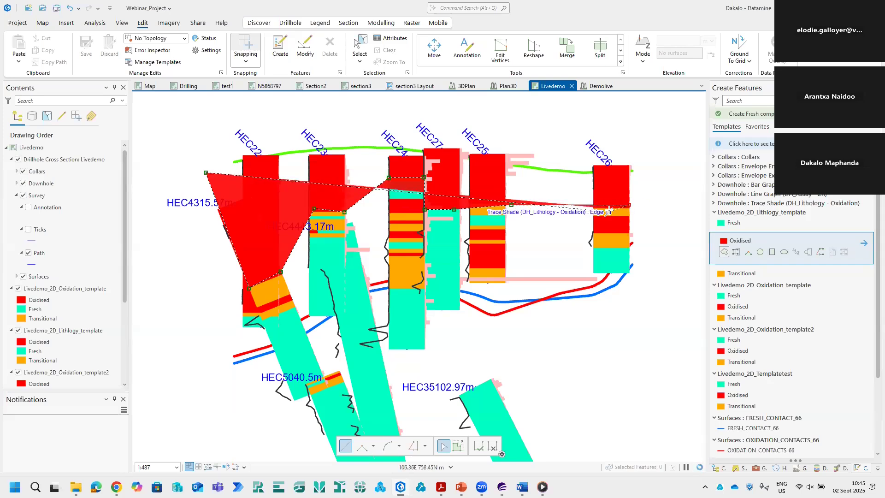
Trace the Oxidised polygon's upper boundary along the topography line from HEC26 back past HEC22 and finish the polygon
click(632, 171)
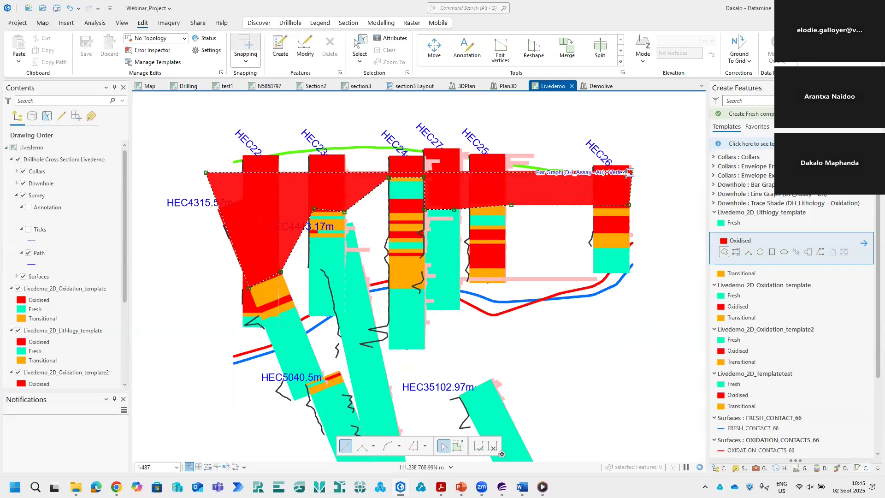
click(594, 176)
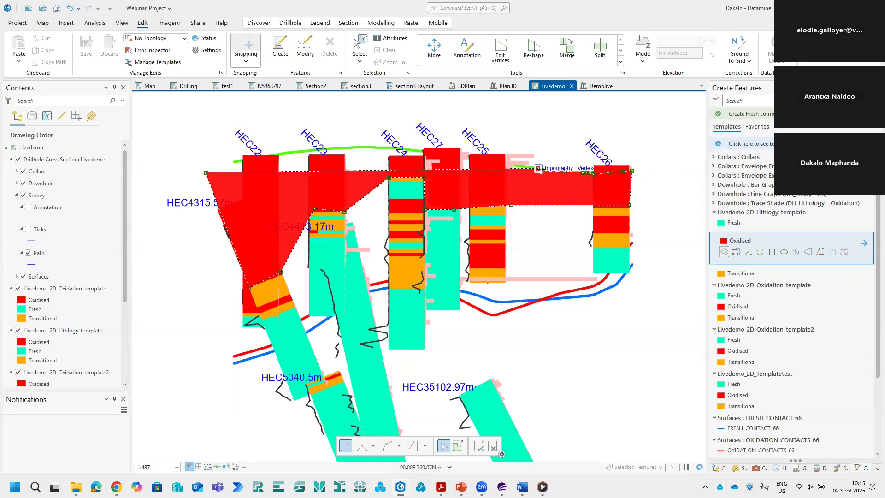
click(519, 165)
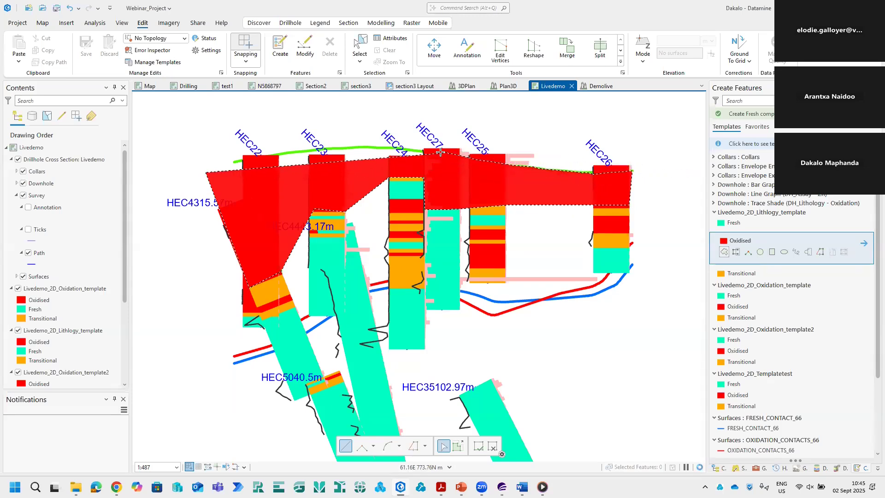
click(419, 151)
click(373, 144)
click(356, 147)
click(341, 148)
click(333, 148)
click(323, 149)
click(305, 151)
click(297, 152)
click(287, 152)
click(275, 156)
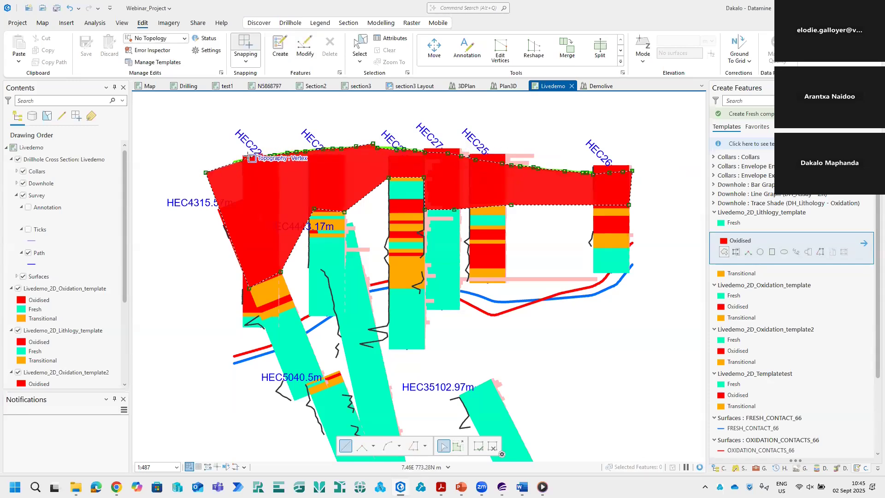
right_click(205, 172)
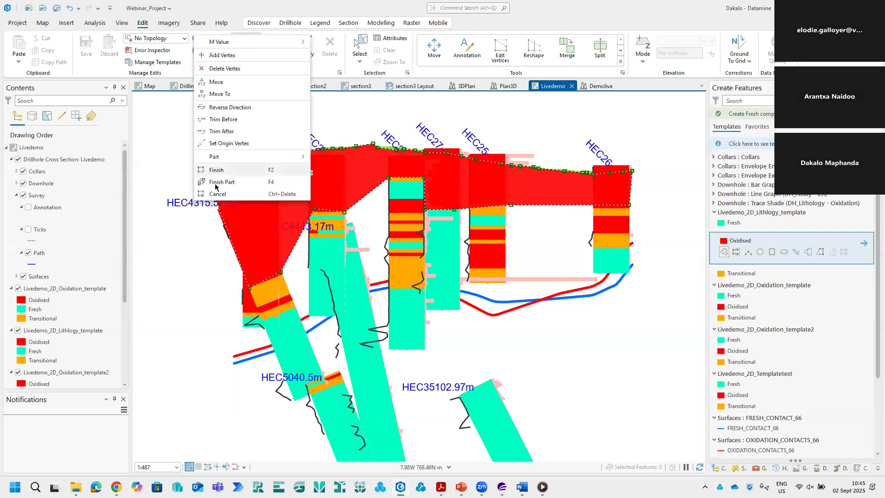
click(217, 176)
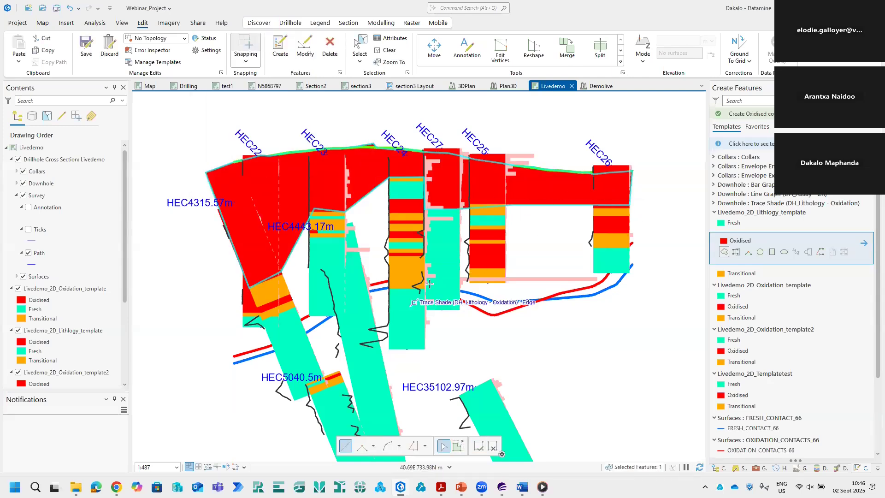
Start a Fresh polygon from Livedemo_2D_Lithlogy_template and outline its sides and base beneath the drillholes, up to the Oxidised base at HEC26
click(729, 225)
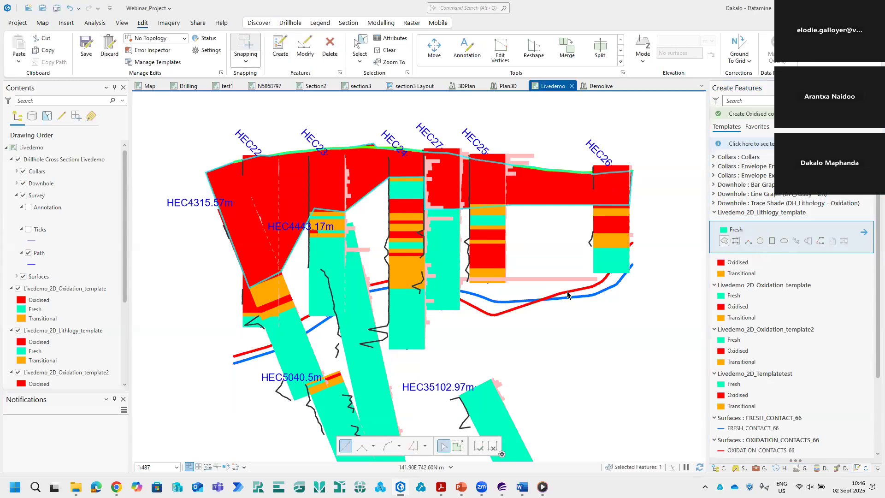
scroll(252, 308, down, 2)
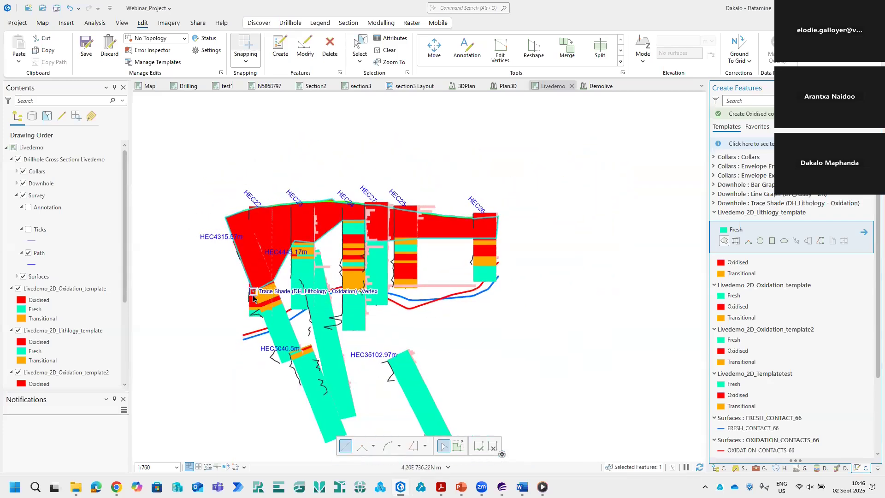
click(253, 298)
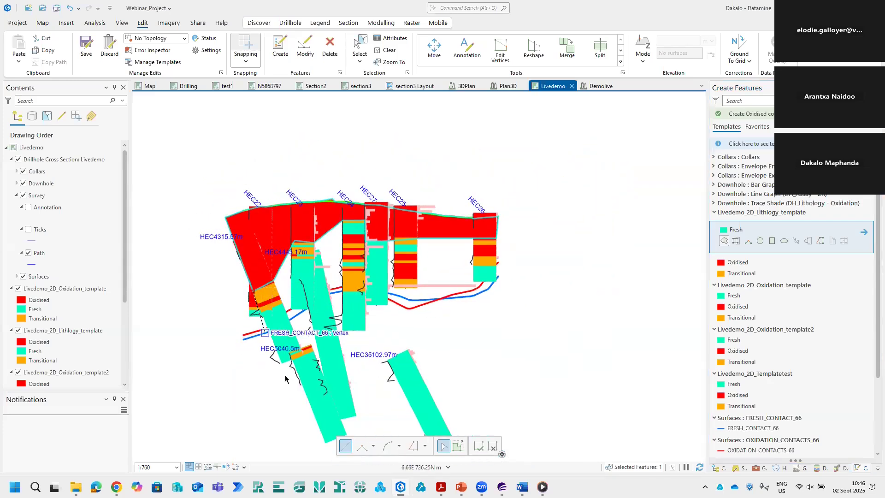
click(315, 450)
click(527, 453)
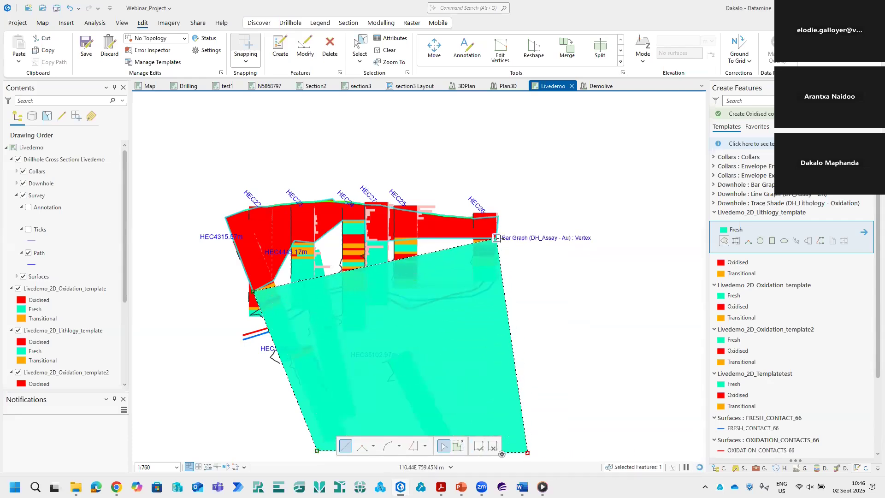
click(496, 238)
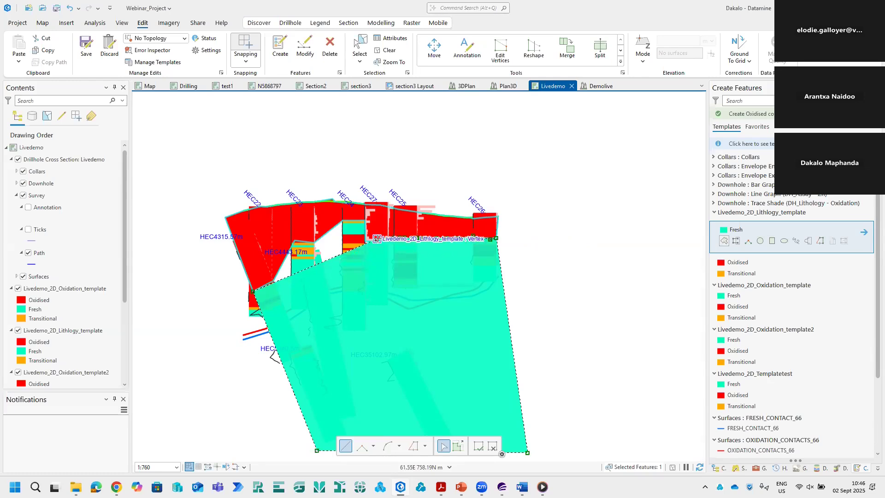
Trace the Fresh polygon's upper boundary along the base of the Oxidised polygon back to its starting point and finish the polygon
click(365, 239)
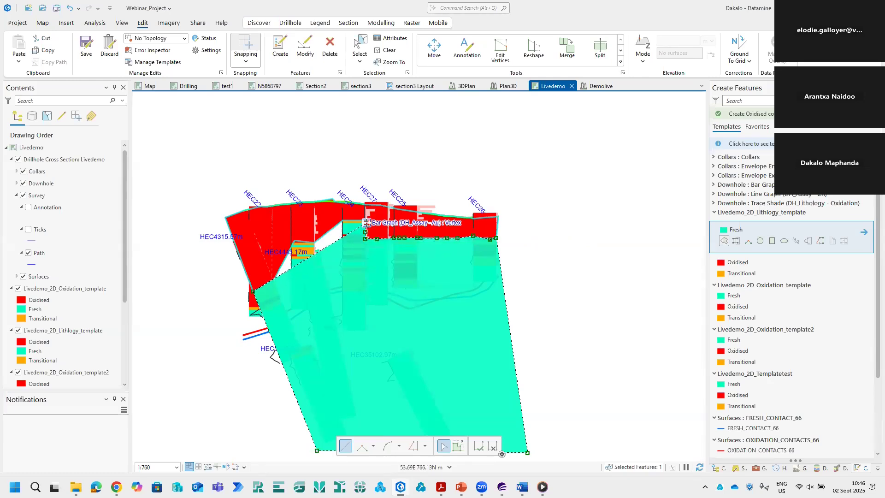
click(354, 221)
click(349, 220)
click(343, 220)
click(337, 224)
click(331, 230)
click(324, 235)
click(314, 238)
click(314, 240)
click(304, 241)
click(294, 241)
click(291, 254)
click(285, 259)
click(280, 268)
click(271, 278)
click(254, 295)
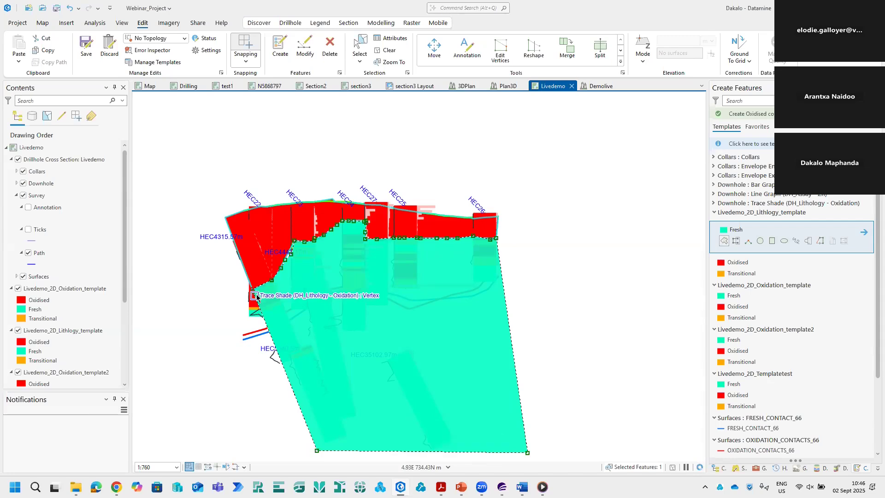
right_click(254, 295)
click(282, 380)
scroll(486, 323, down, 2)
scroll(485, 323, up, 2)
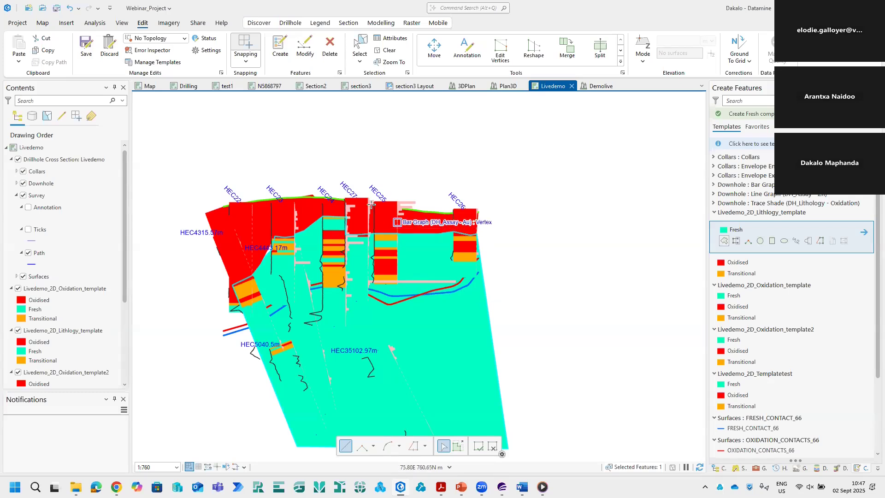
scroll(387, 216, down, 2)
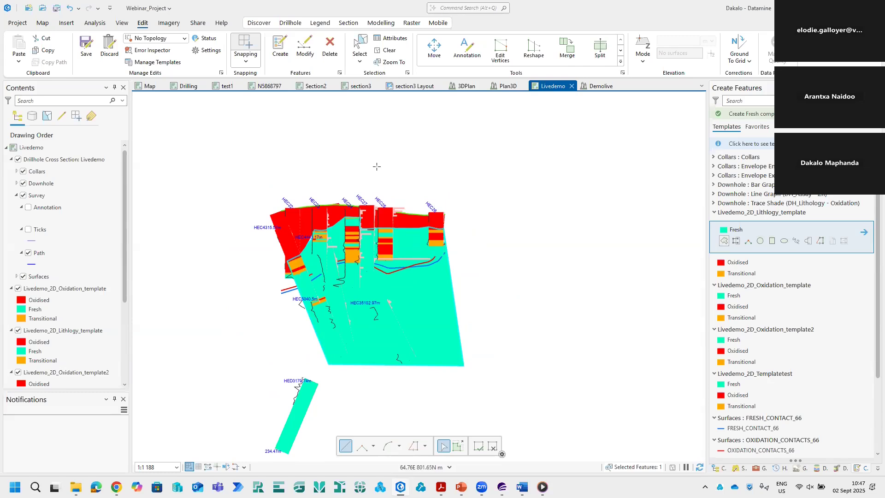
scroll(415, 234, up, 5)
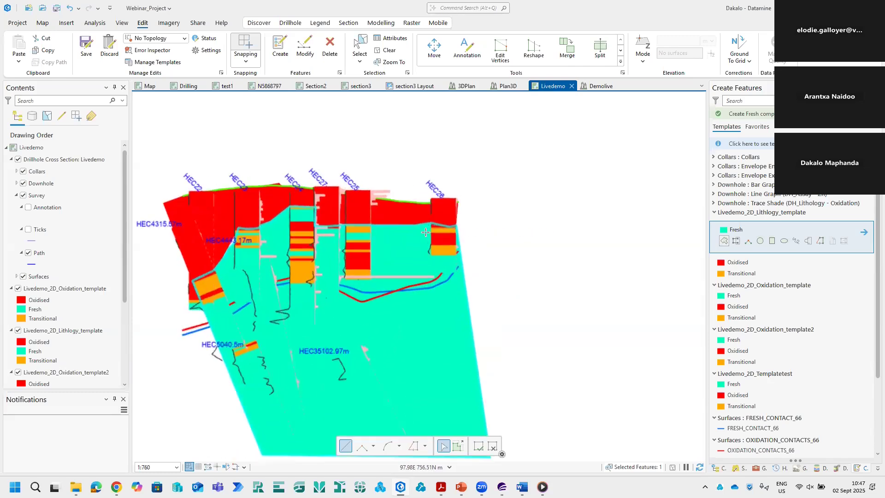
scroll(445, 236, down, 3)
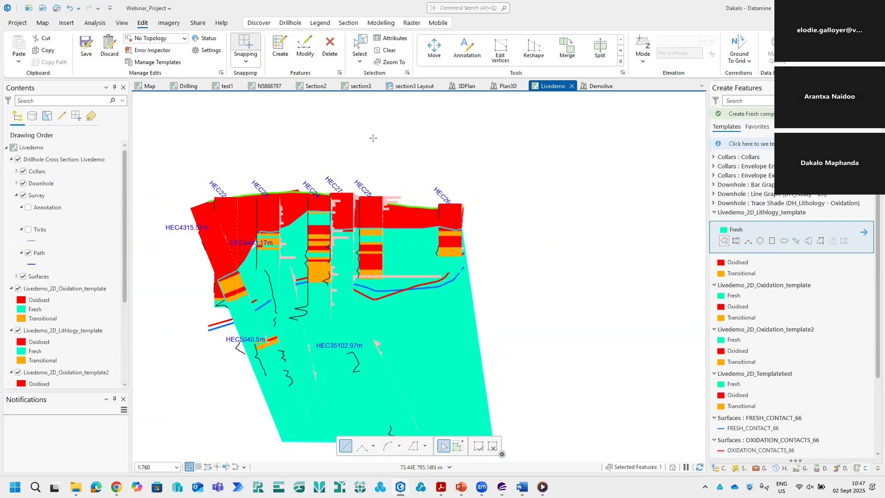
Start a section layout for the Livedemo cross section and set the page template to A4
click(349, 23)
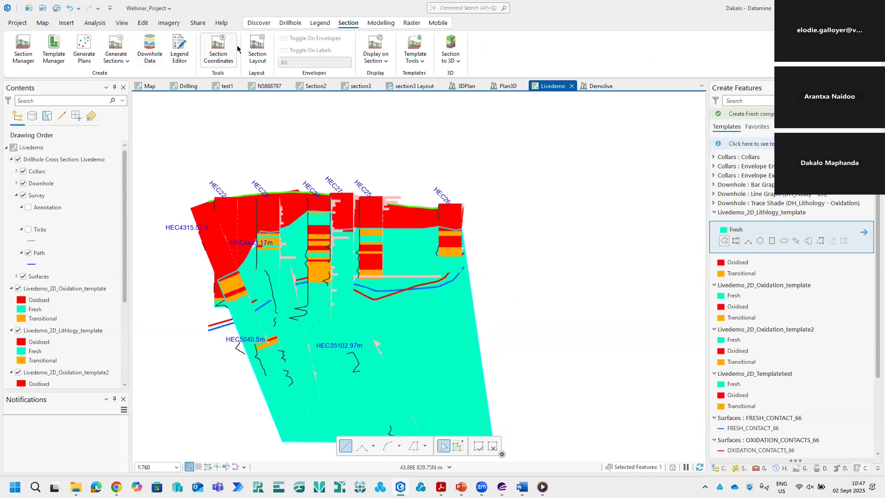
click(257, 46)
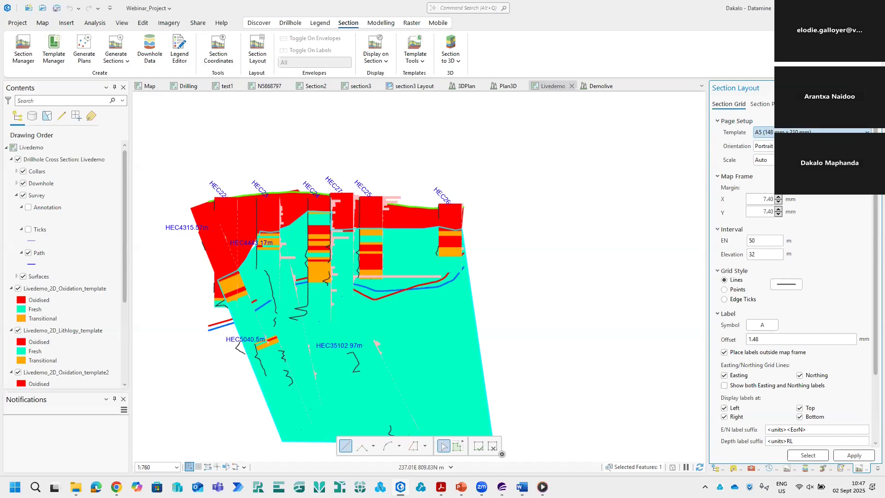
click(765, 132)
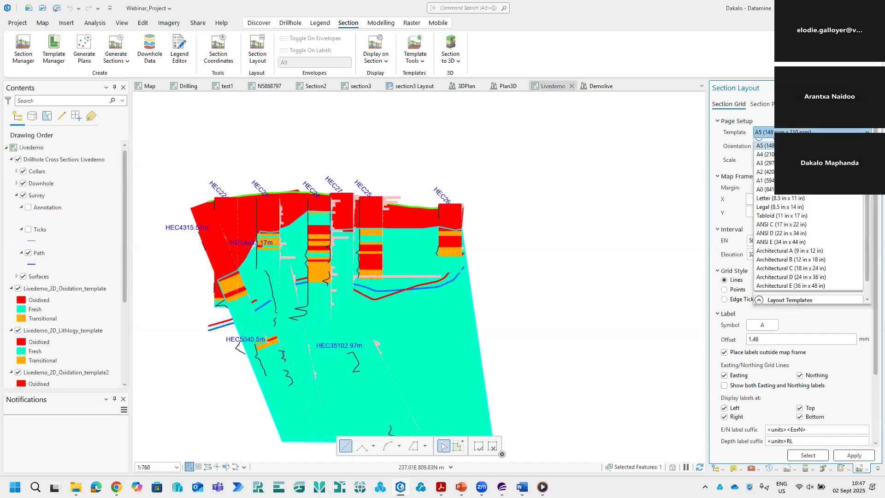
click(766, 155)
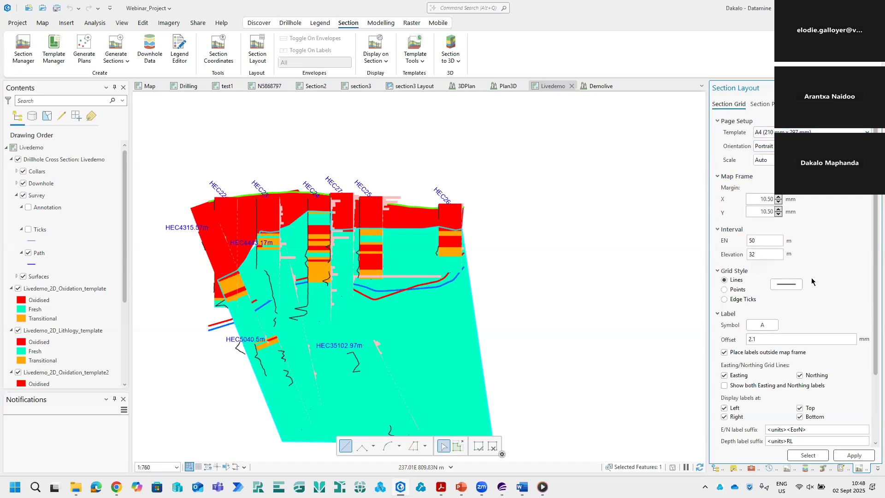
Review the grid, label and layout settings and generate the Livedemo section as a new layout
scroll(812, 284, down, 3)
scroll(813, 289, up, 2)
scroll(808, 262, down, 1)
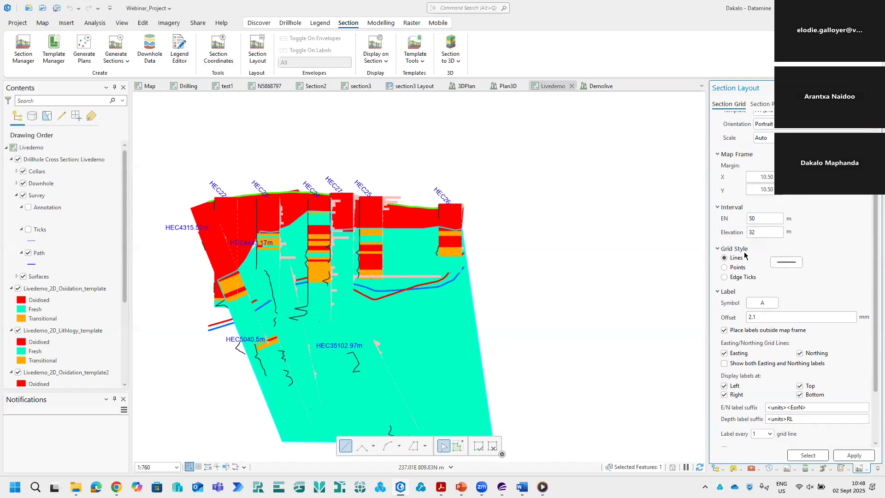
scroll(793, 270, down, 1)
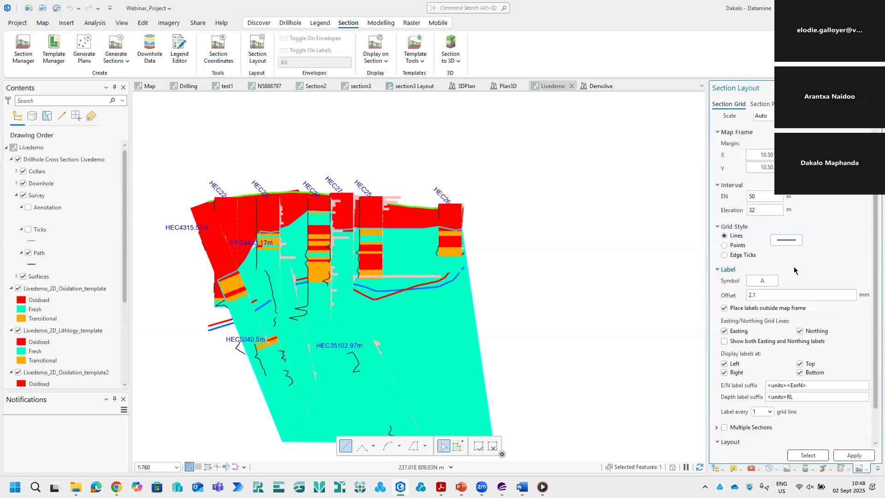
scroll(794, 270, down, 2)
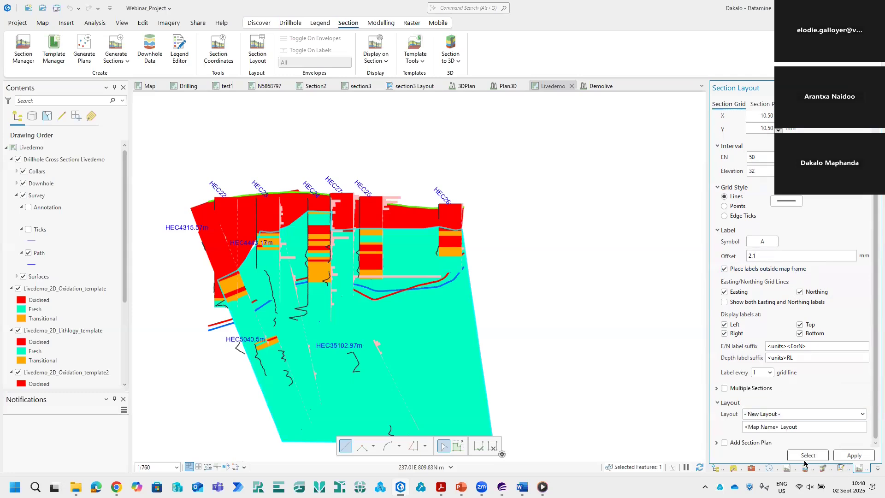
click(857, 460)
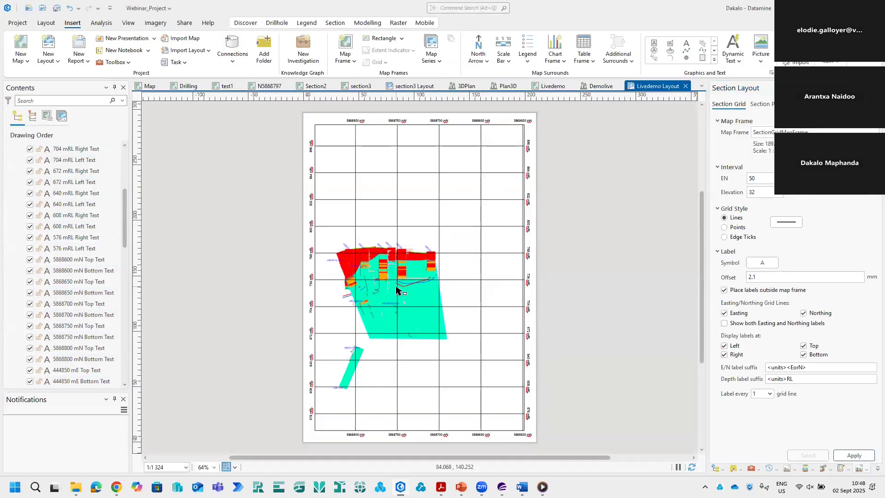
scroll(396, 289, up, 2)
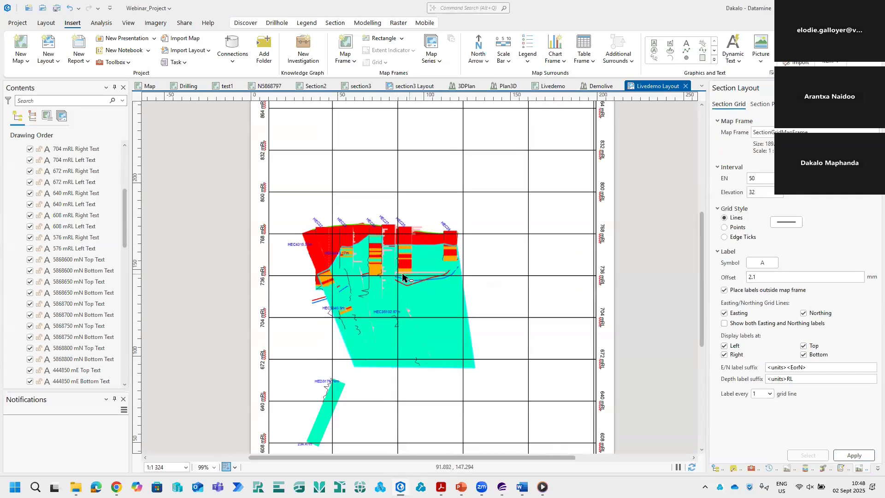